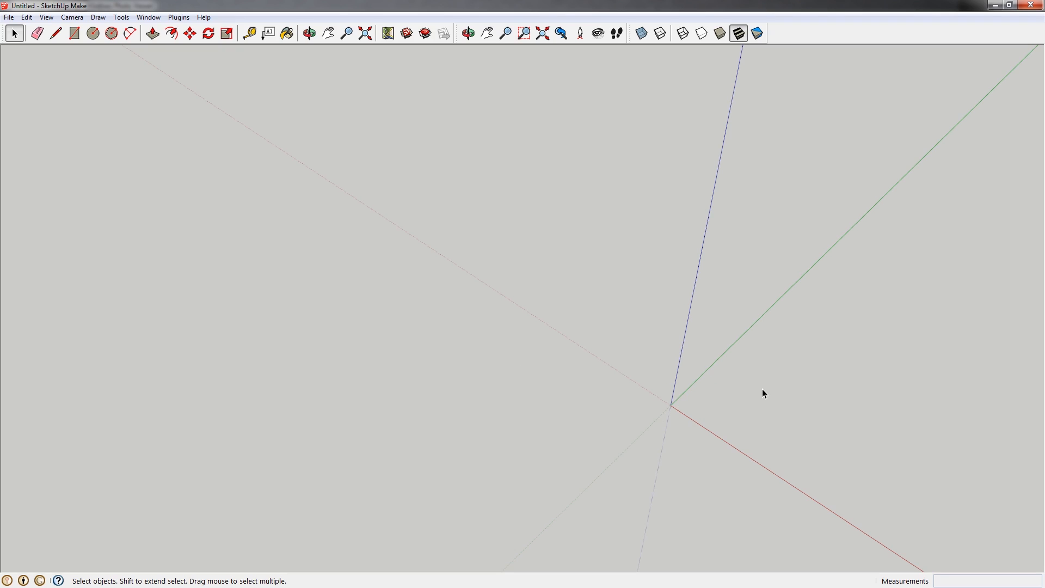
- Move the slanted rectangle along the red axis so that it cuts through the half-ring solid
middle_click_drag(768, 407, 641, 368)
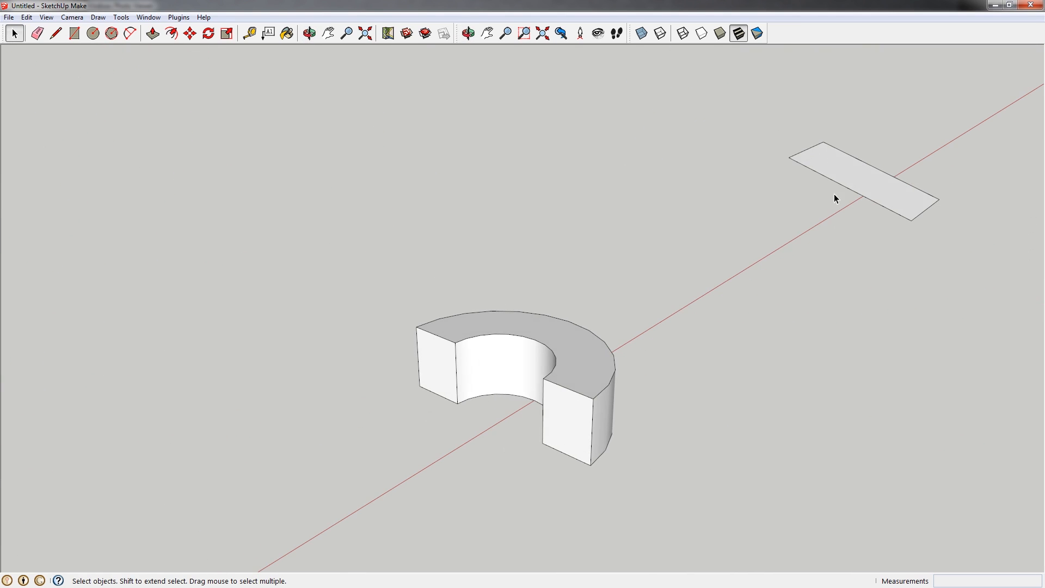
middle_click_drag(569, 374, 478, 482)
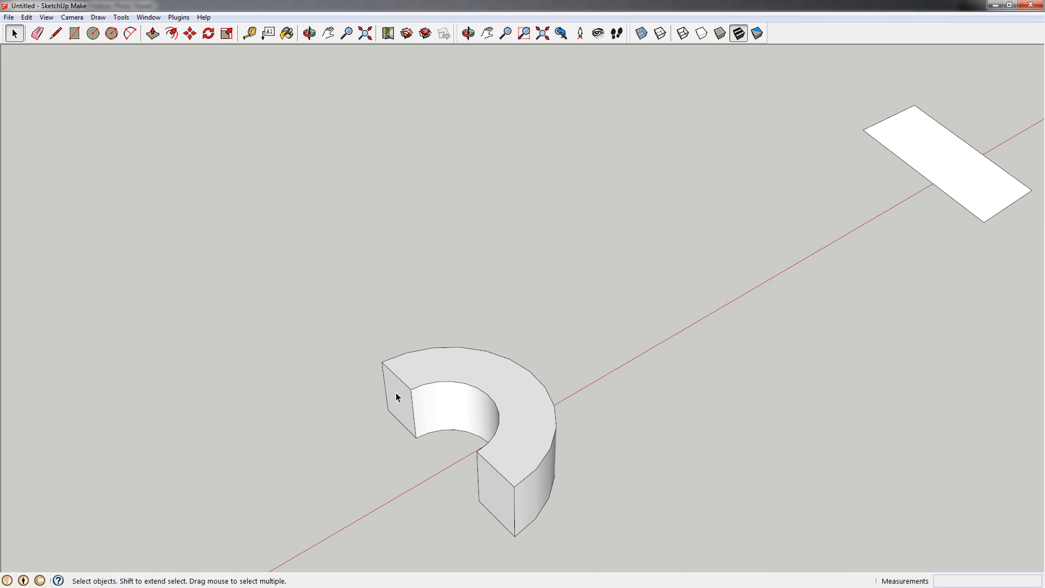
middle_click_drag(443, 385, 557, 401)
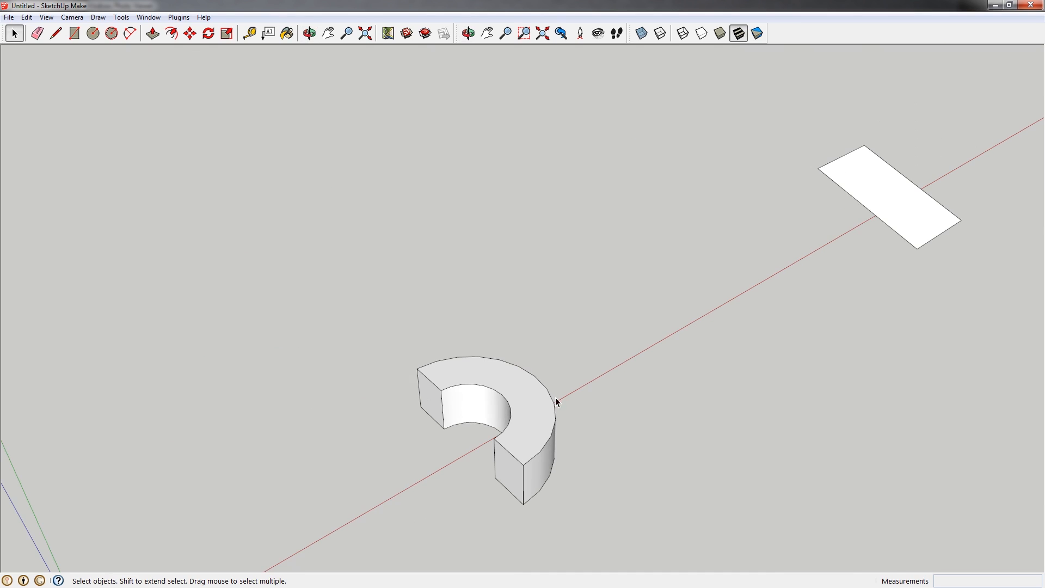
left_click(897, 212)
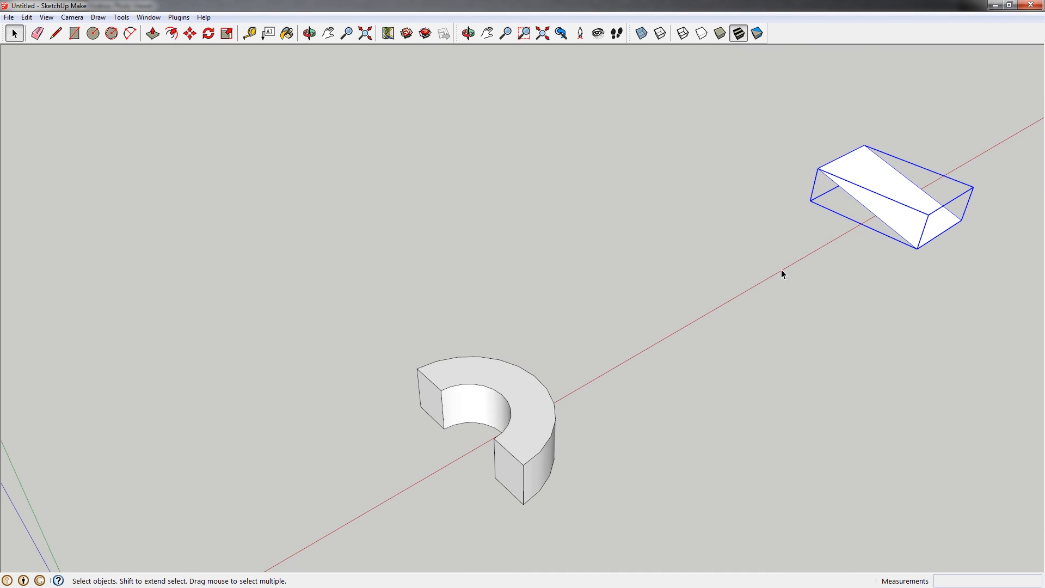
key("m")
left_click(750, 216)
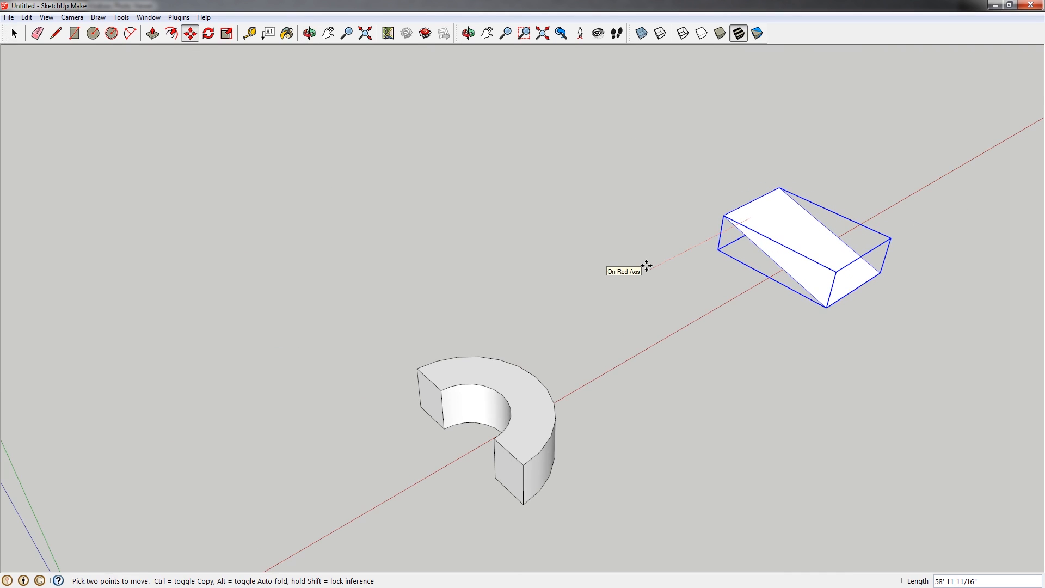
key("Return")
key("space")
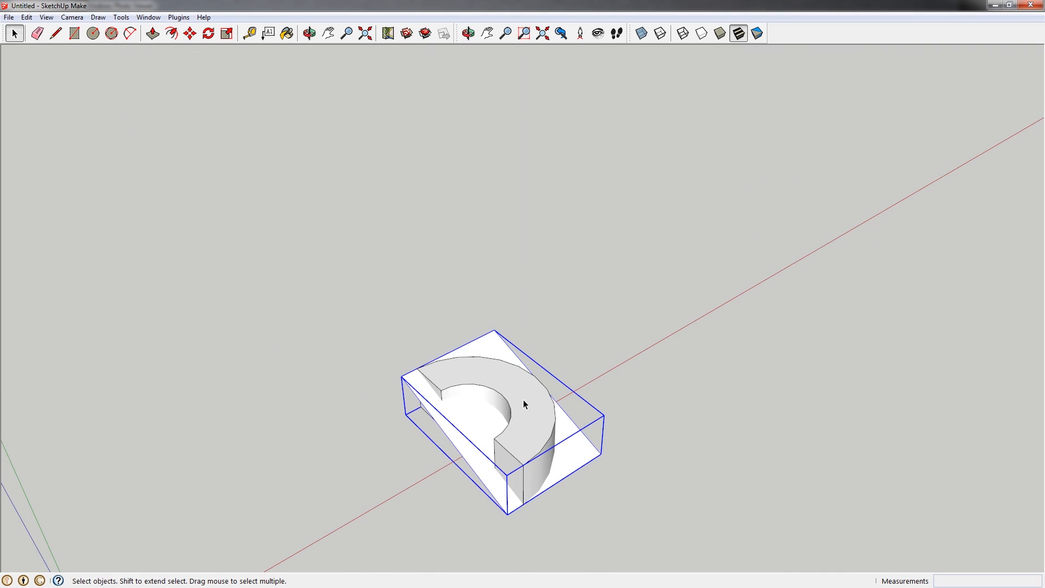
- Select all of the half ring's geometry inside its group and intersect its faces with the model
triple_click(523, 399)
right_click(524, 399)
mouse_move(584, 305)
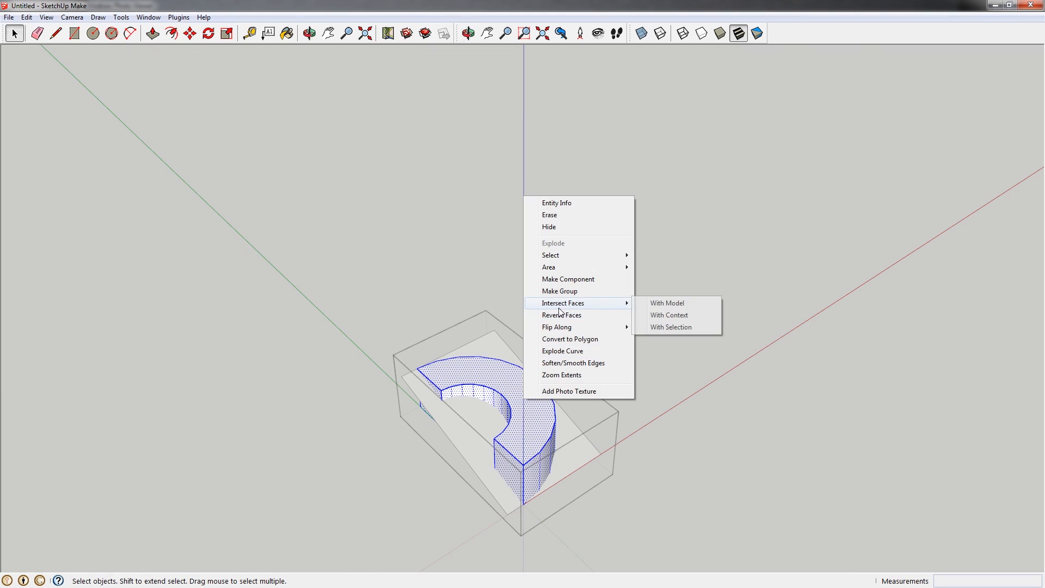
left_click(658, 308)
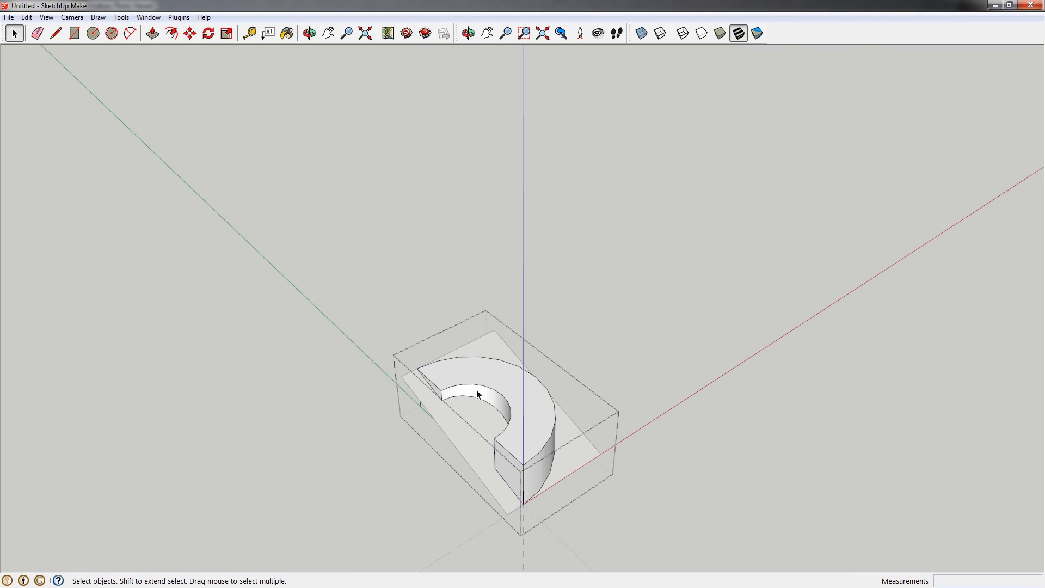
- Move the slanted rectangle 200' back along the red axis, clear of the half ring
left_click(460, 433)
scroll(461, 430, "up", 1)
scroll(496, 420, "up", 1)
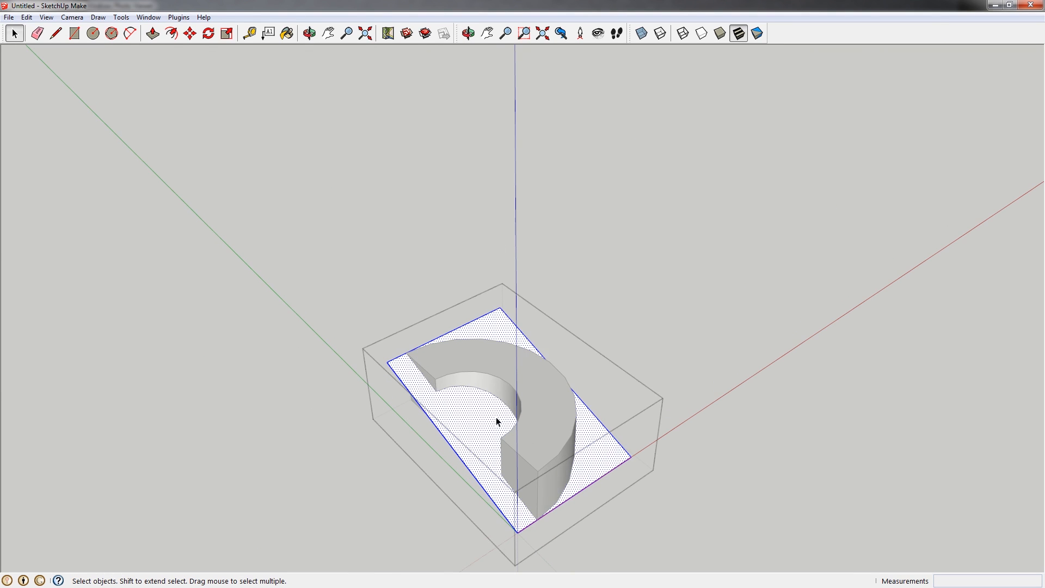
key("m")
left_click(468, 417)
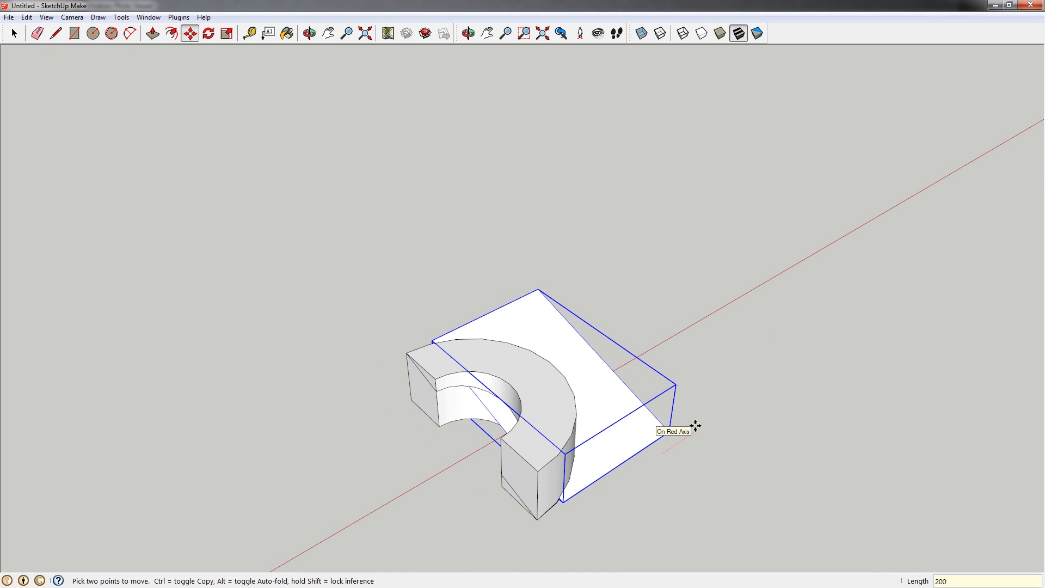
key("Return")
key("space")
- Open the half-ring group and erase the edges above the slanted intersection line
left_click(518, 408)
middle_click_drag(515, 434, 644, 351)
double_click(536, 422)
key("e")
left_click_drag(660, 389, 663, 376)
key("space")
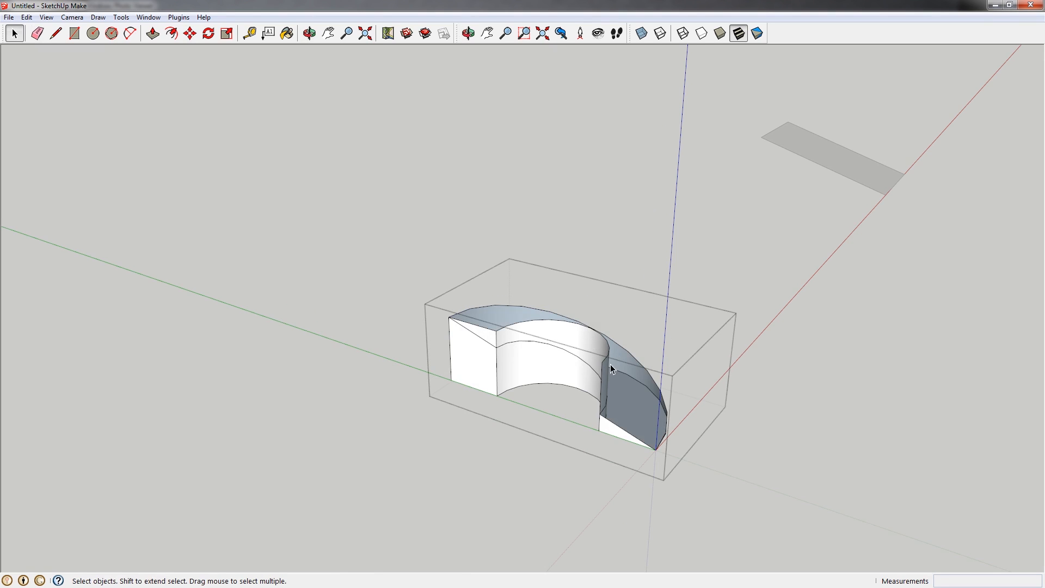
middle_click_drag(609, 364, 642, 286)
key("e")
left_click_drag(631, 294, 620, 306)
left_click_drag(525, 295, 510, 292)
key("ctrl+z")
- Draw an edge from the inner to the outer corner at the low end to close the sloped top face
middle_click_drag(613, 329, 617, 396)
scroll(625, 429, "up", 2)
key("l")
left_click(578, 452)
left_click(656, 497)
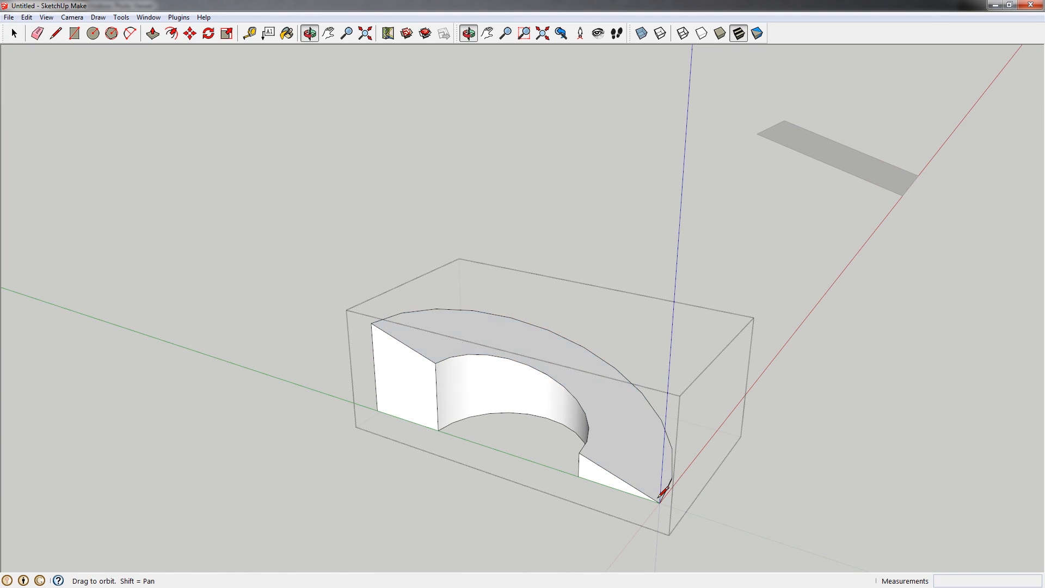
- Draw a line across the middle of the sloped top face, from an inner vertex to the matching outer vertex
scroll(658, 495, "up", 2)
middle_click_drag(676, 479, 457, 306)
key("space")
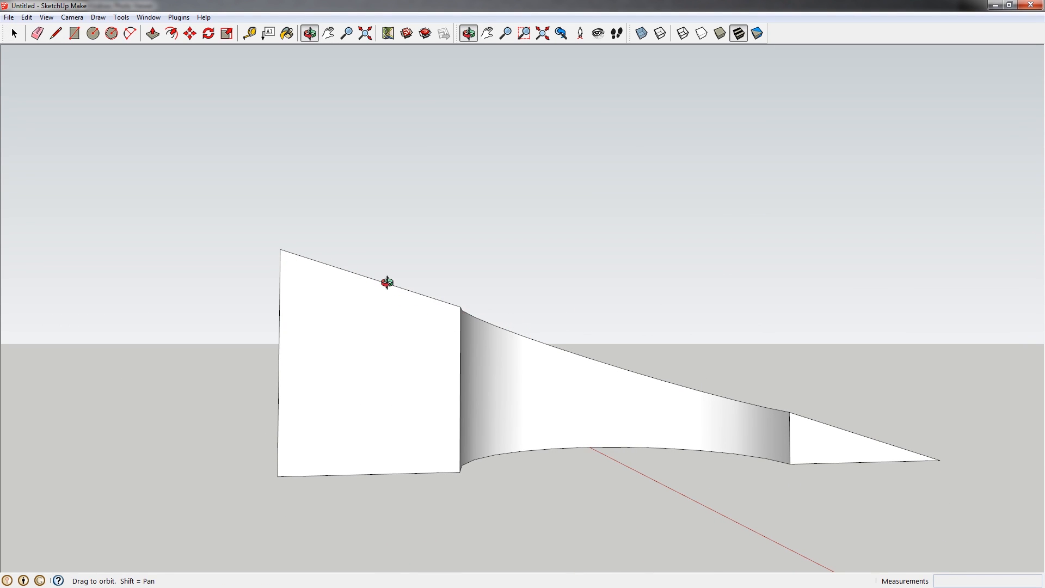
left_click_drag(547, 357, 627, 231)
scroll(711, 230, "up", 3, "shift")
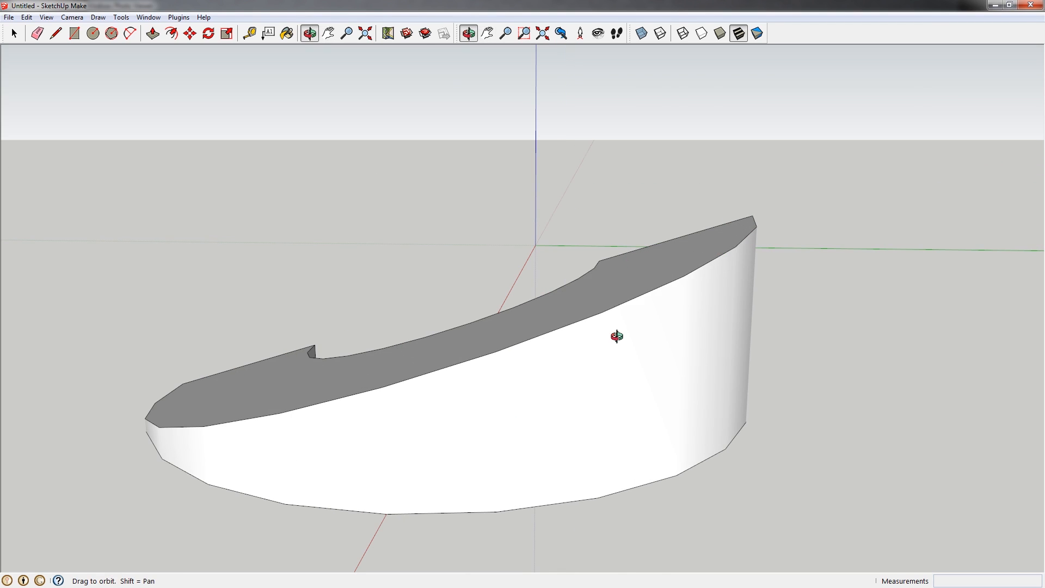
left_click_drag(340, 386, 493, 439)
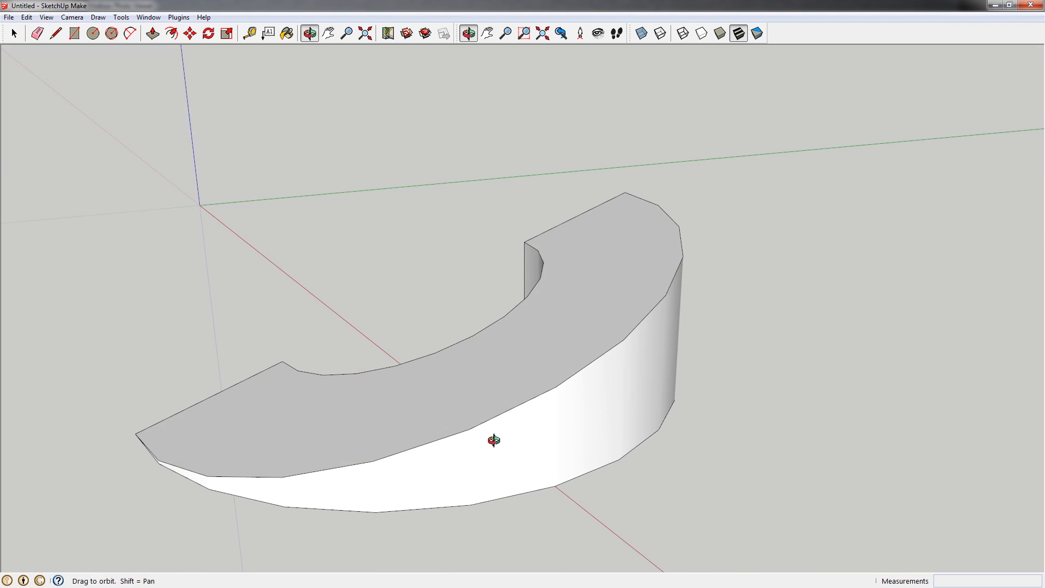
key("l")
left_click(473, 336)
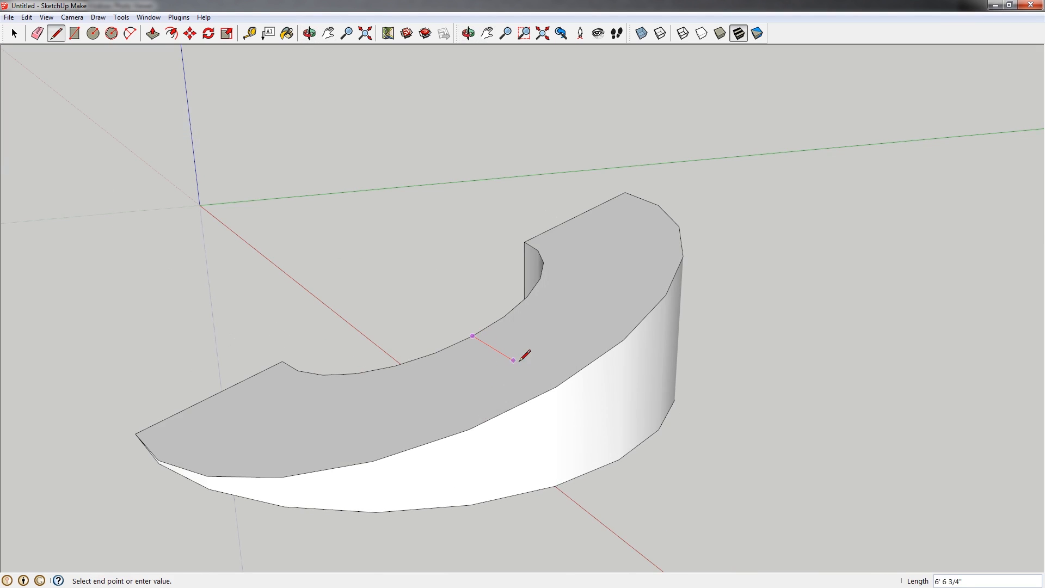
left_click(561, 387)
- Examine from several angles how the cross line lies on the sloped top face of the half ring
scroll(562, 387, "down", 2)
key("o")
left_click_drag(564, 390, 814, 531)
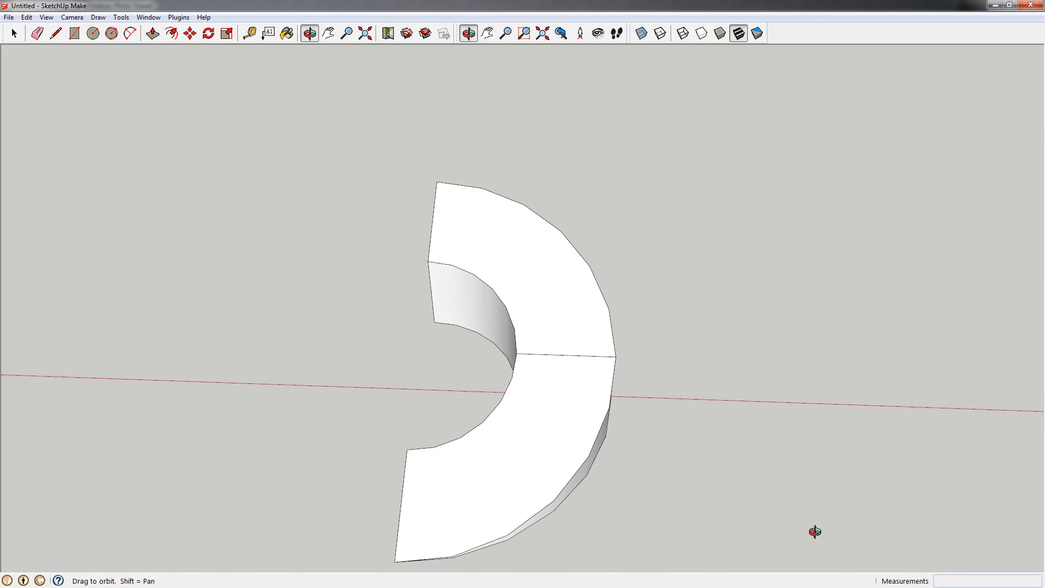
scroll(564, 362, "up", 2)
left_click_drag(565, 361, 337, 253)
scroll(337, 253, "down", 3)
mouse_move(422, 296)
left_mouse_down()
mouse_move(441, 345)
mouse_move(381, 238)
mouse_move(315, 199)
mouse_move(436, 299)
mouse_move(428, 312)
left_mouse_up()
scroll(428, 313, "up", 4)
middle_click_drag(429, 305, 473, 383)
scroll(446, 338, "up", 4)
scroll(458, 321, "up", 2)
middle_click_drag(473, 384, 467, 290, "shift")
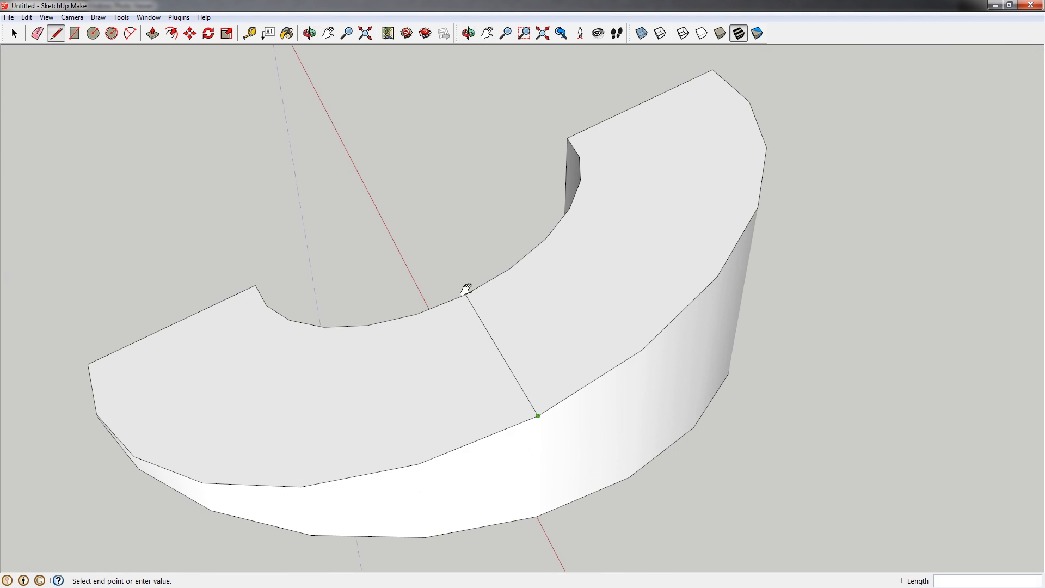
left_click(466, 294)
middle_click_drag(522, 378, 592, 394)
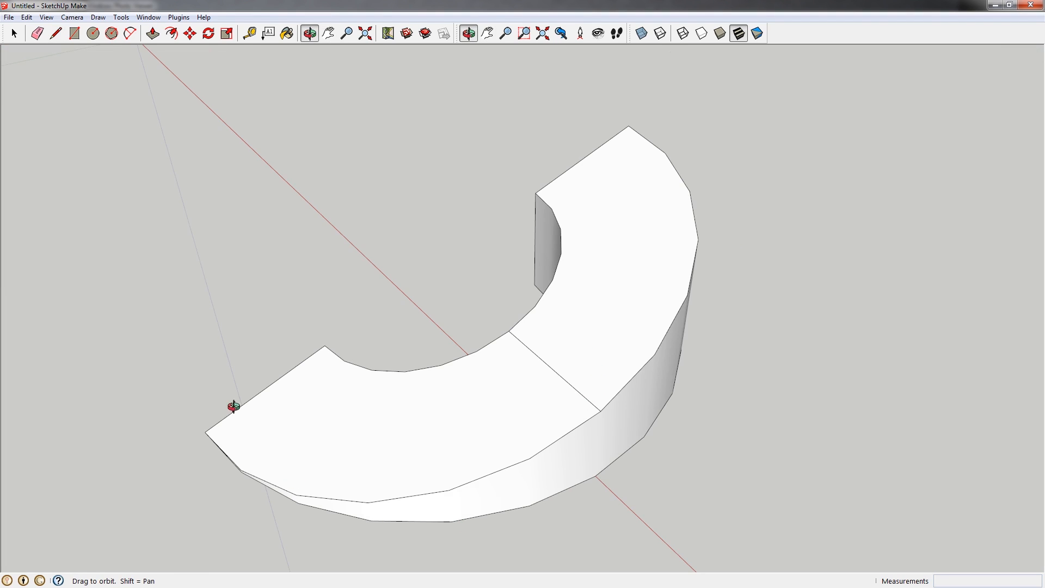
mouse_move(567, 403)
middle_mouse_down()
mouse_move(501, 305)
mouse_move(559, 403)
mouse_move(914, 435)
mouse_move(499, 398)
mouse_move(585, 404)
mouse_move(582, 433)
middle_mouse_up()
- Erase the line drawn across the sloped top face and clear the selection
key("e")
left_click(551, 430)
scroll(578, 425, "down", 2)
scroll(581, 434, "down", 1)
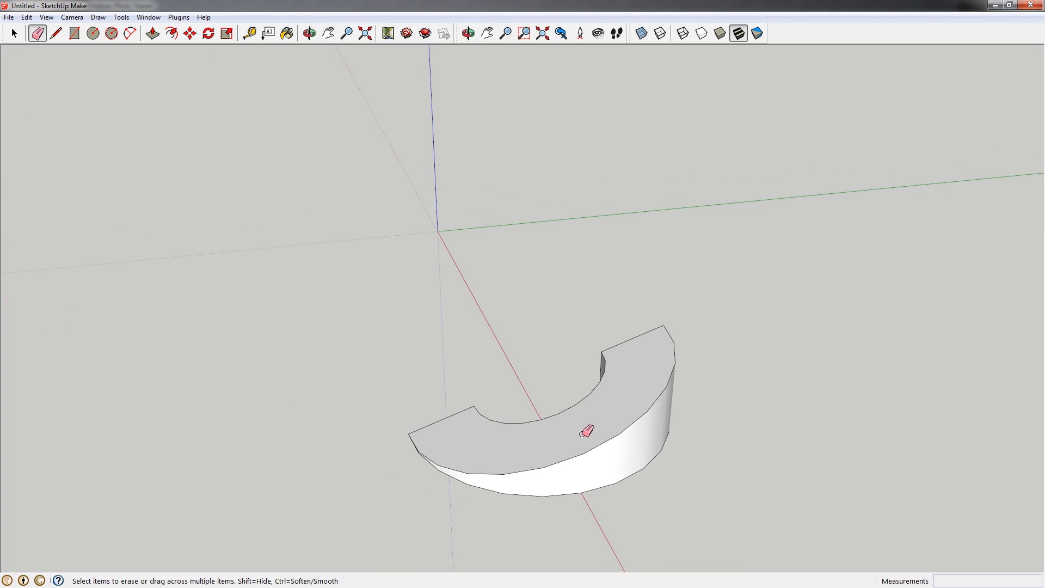
key("space")
triple_click(550, 451)
left_click(525, 396)
- Draw a large circle on the ground plane centred on the origin for the outer edge
middle_click_drag(499, 239, 697, 494, "shift")
scroll(547, 381, "up", 4)
middle_click_drag(547, 381, 571, 398)
middle_click_drag(550, 359, 493, 551)
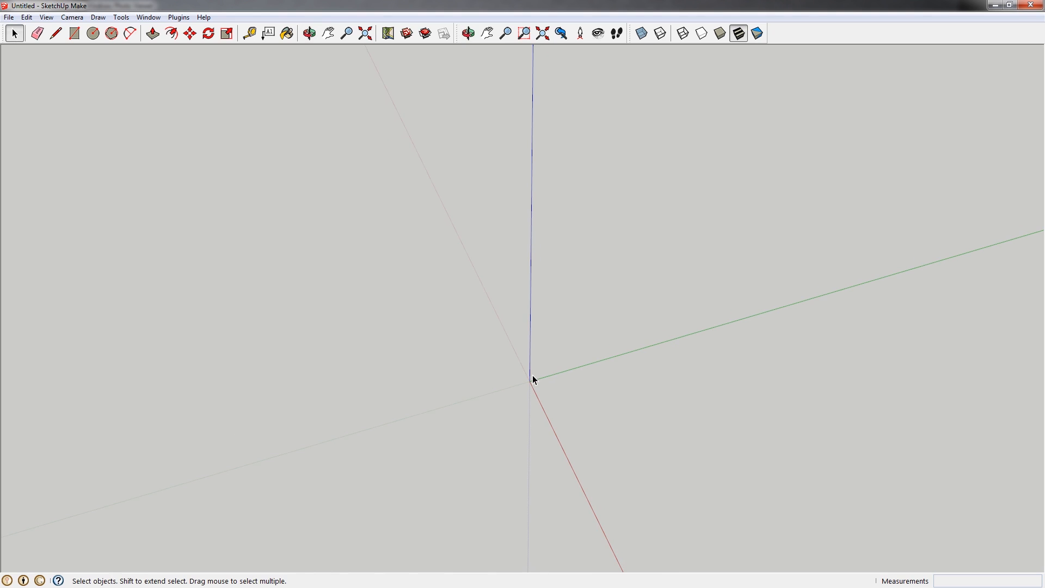
mouse_move(544, 378)
middle_mouse_down()
mouse_move(555, 439)
mouse_move(542, 386)
middle_mouse_up()
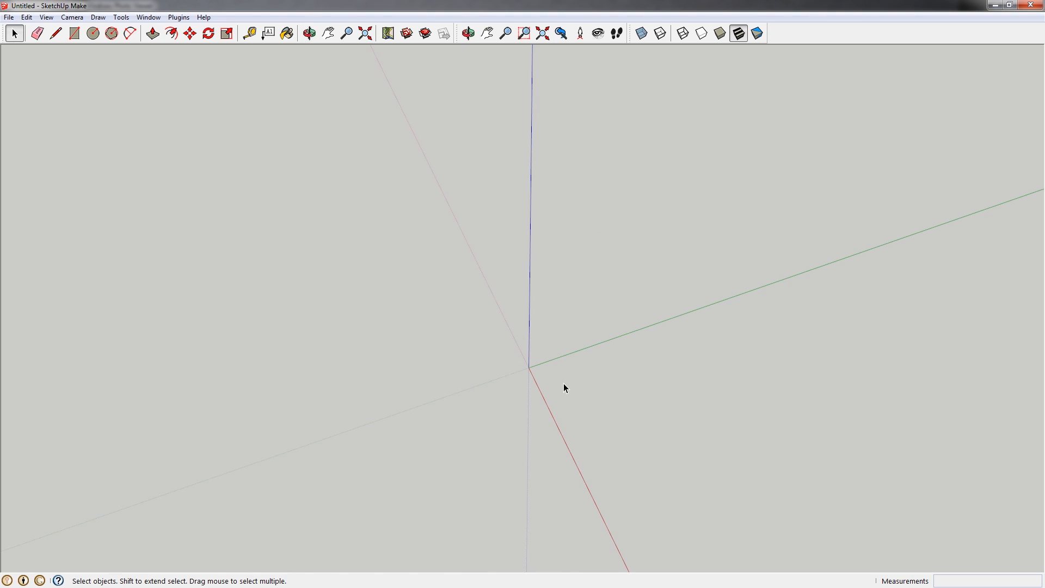
key("c")
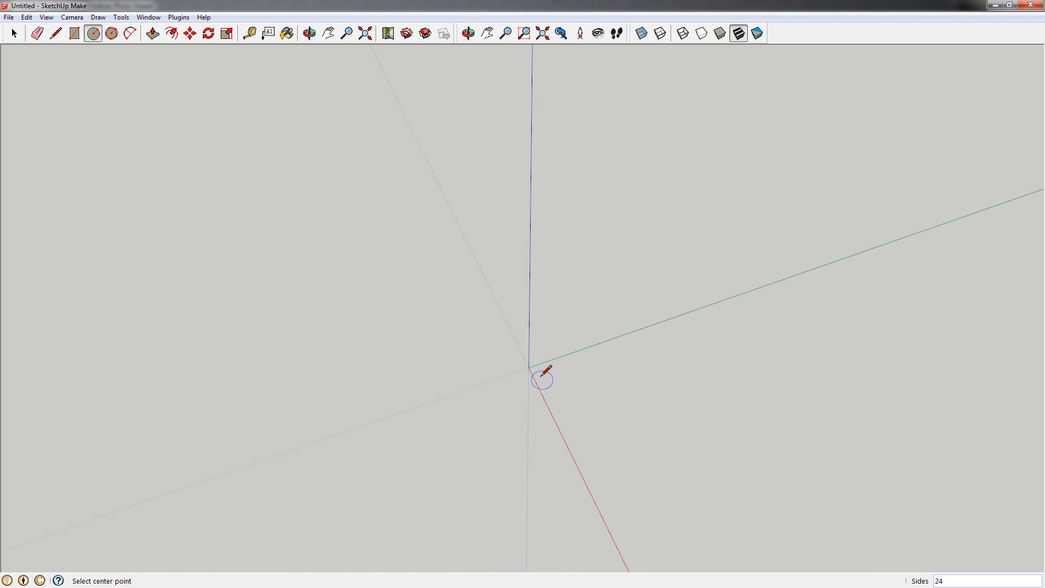
left_click(529, 367)
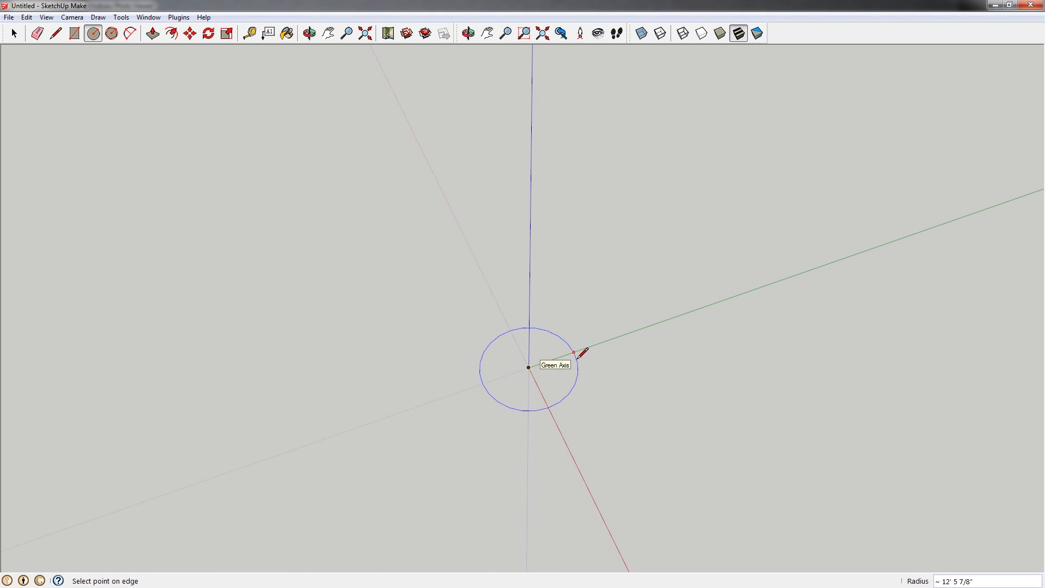
key("Return")
key("space")
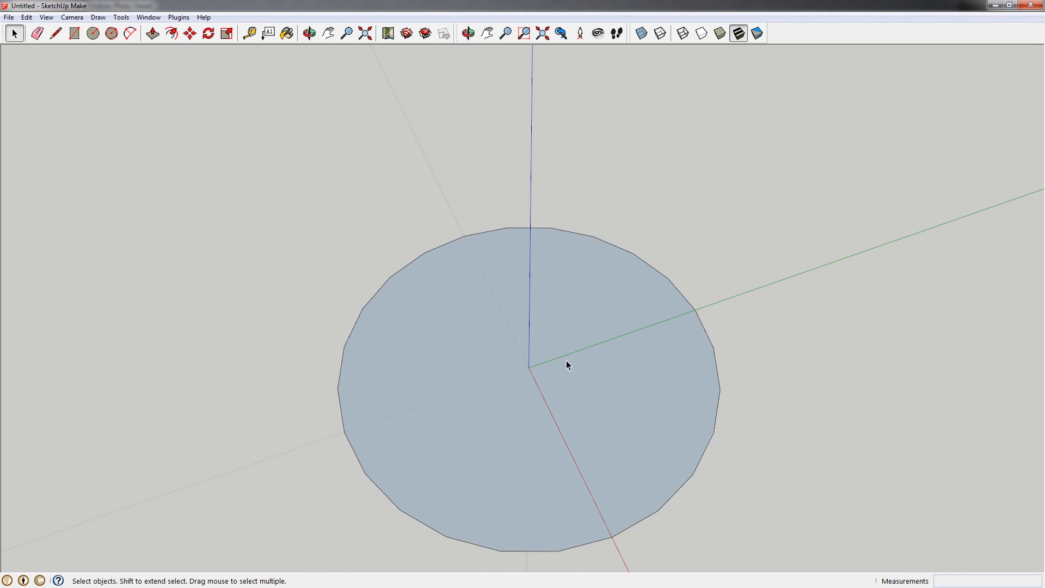
- Draw a concentric inner circle with a radius of 24', centred on the origin
key("c")
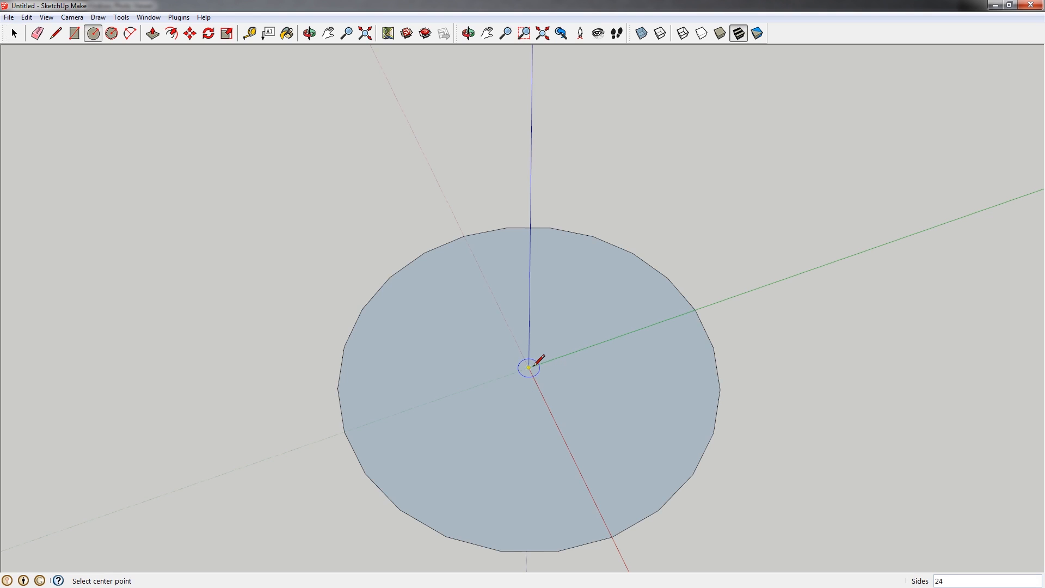
left_click(531, 366)
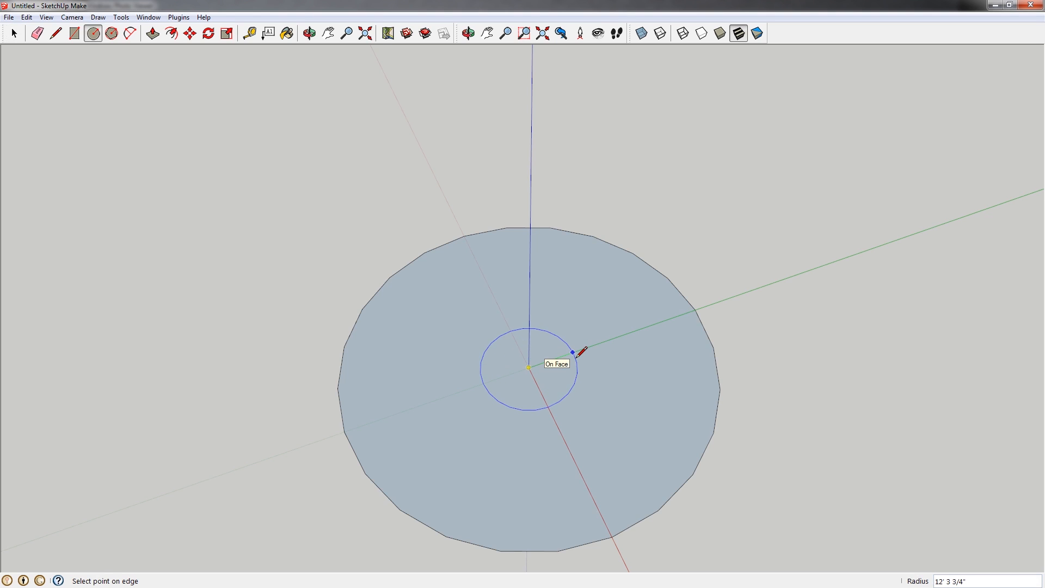
type("24")
key("Return")
key("space")
- Split both circles with a line along the green axis and erase the unwanted half and inner edges, leaving a flat half ring
key("l")
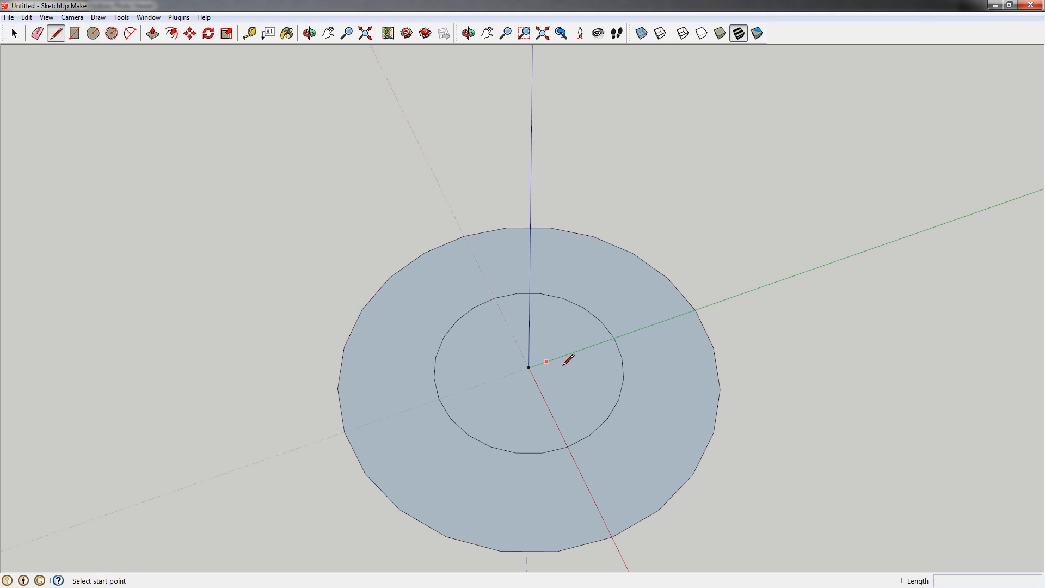
left_click(694, 309)
left_click(345, 431)
key("e")
mouse_move(512, 345)
left_mouse_down()
mouse_move(415, 362)
mouse_move(326, 394)
left_mouse_up()
left_click_drag(562, 330, 566, 371)
mouse_move(490, 415)
middle_mouse_down()
mouse_move(741, 352)
mouse_move(577, 325)
mouse_move(560, 366)
mouse_move(593, 383)
middle_mouse_up()
mouse_move(593, 304)
middle_mouse_down()
mouse_move(647, 415)
mouse_move(586, 401)
mouse_move(590, 415)
mouse_move(635, 431)
mouse_move(590, 397)
mouse_move(568, 442)
middle_mouse_up()
- Draw a line across the flat half ring between the inner and outer vertices one segment in from its end edge
key("space")
scroll(568, 442, "up", 1)
left_click(568, 443)
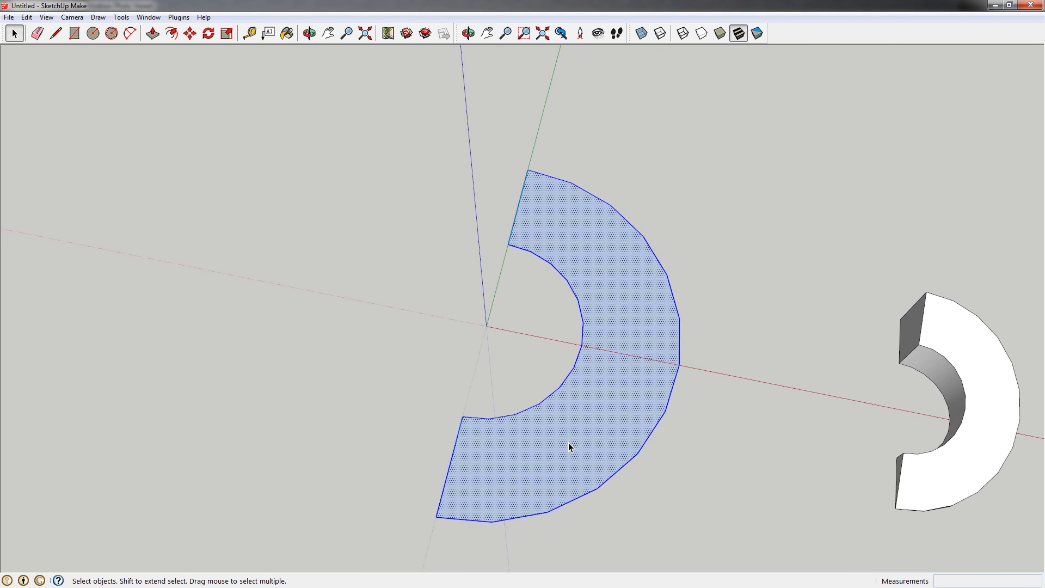
left_click(566, 449)
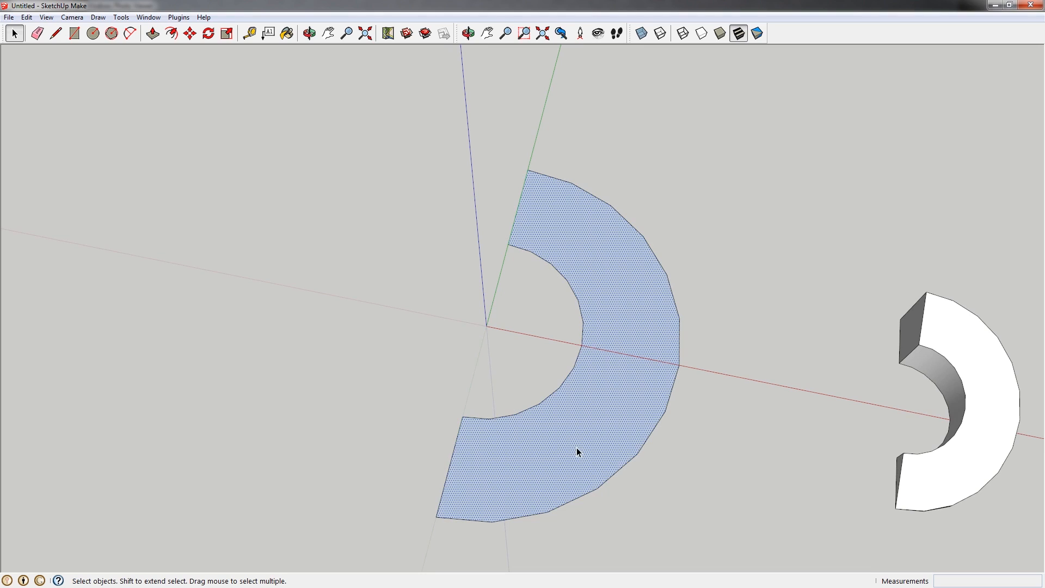
middle_click_drag(489, 438, 508, 419, "shift")
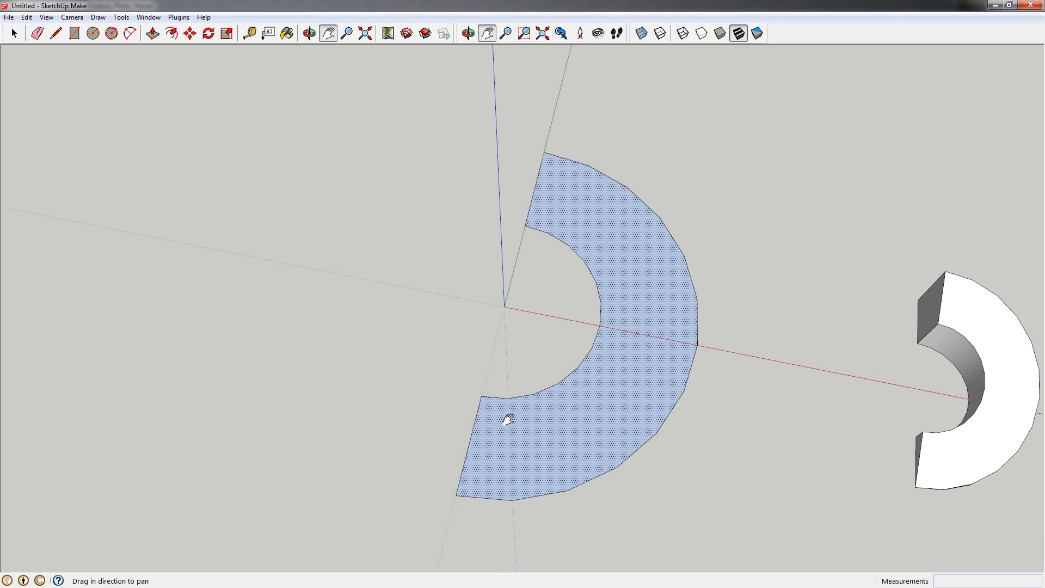
key("l")
left_click(508, 398)
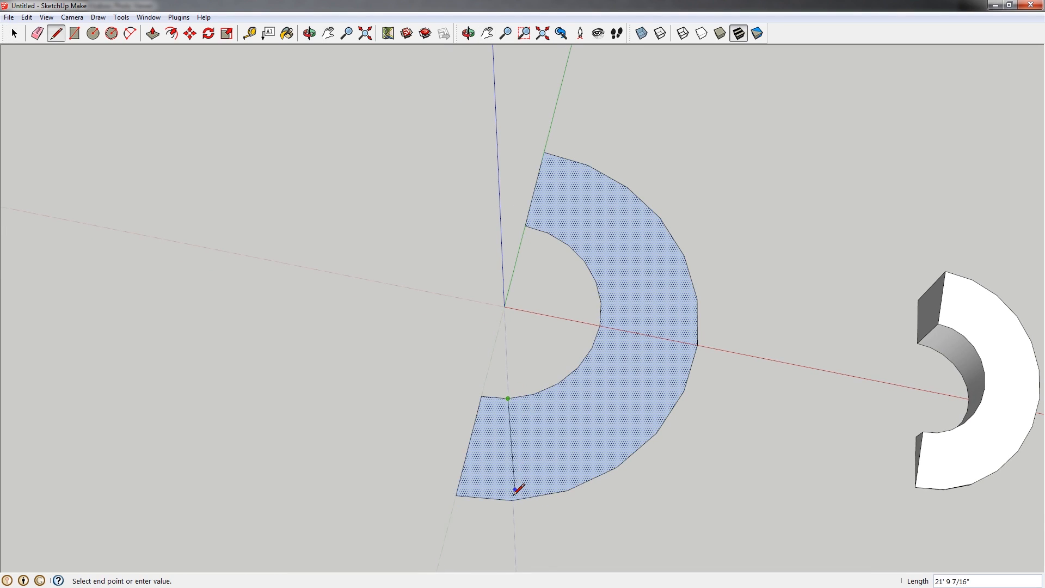
left_click(512, 499)
- Select the new cross line and move it slightly upward so the adjoining surface folds
scroll(517, 417, "up", 2)
key("space")
left_click(508, 443)
middle_click_drag(511, 469, 512, 393)
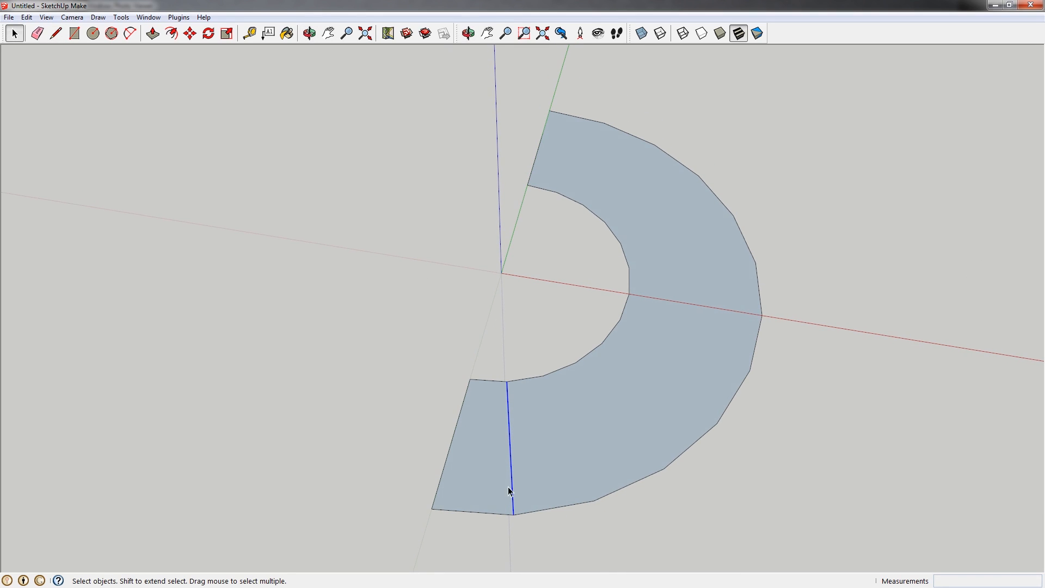
key("m")
mouse_move(516, 514)
left_mouse_down()
mouse_move(513, 483)
mouse_move(511, 494)
left_mouse_up()
- Try drawing three more lines across the folded half ring between matching inner and outer vertices
middle_click_drag(512, 495, 744, 272)
scroll(742, 264, "up", 4)
middle_click_drag(638, 304, 413, 425)
scroll(445, 305, "down", 1)
key("l")
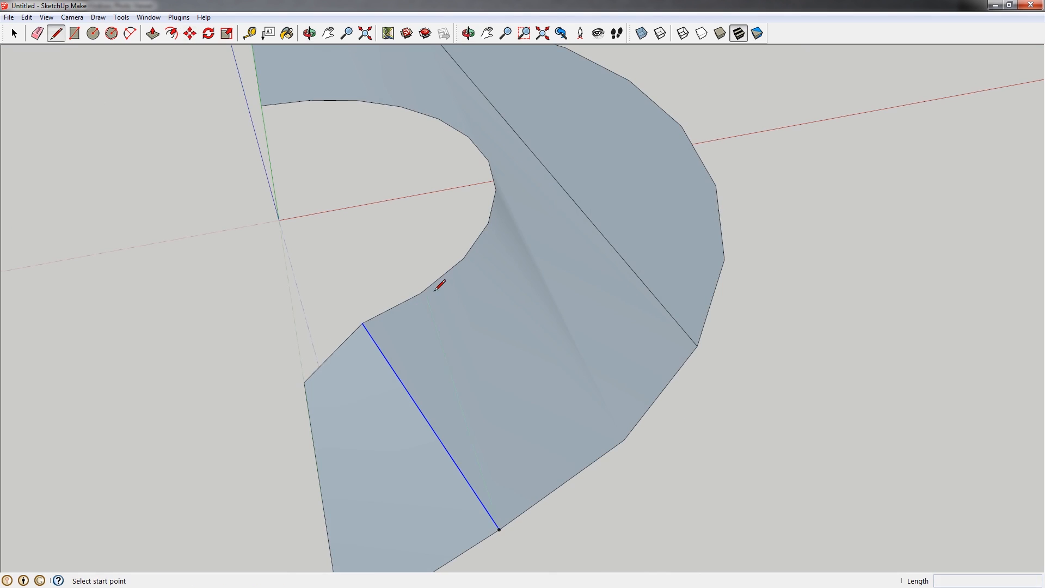
left_click(420, 292)
left_click(624, 439)
left_click(467, 258)
left_click(697, 346)
middle_click_drag(648, 280, 502, 347, "shift")
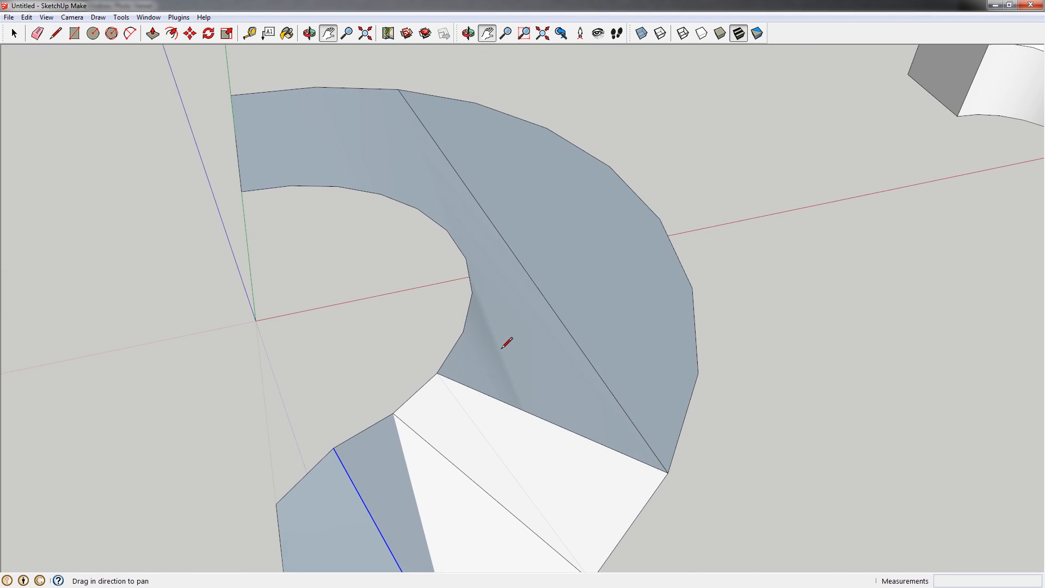
left_click(464, 332)
left_click(698, 372)
- Undo the added lines and the fold, back to the flat half ring with its single cross line
middle_click_drag(699, 372, 364, 334)
left_click_drag(418, 351, 428, 355)
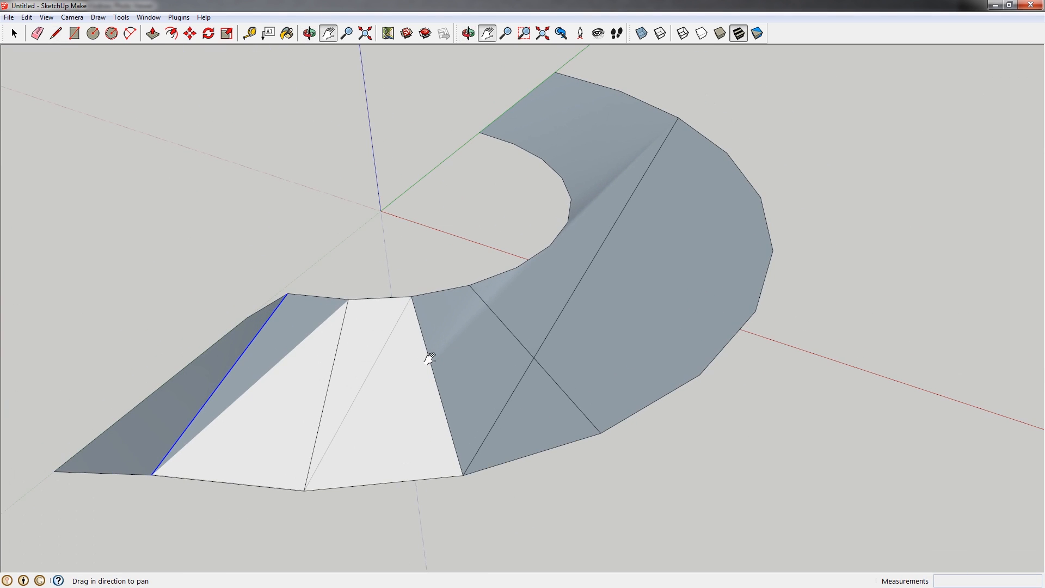
middle_click_drag(524, 341, 653, 342)
scroll(575, 354, "up", 1)
scroll(575, 354, "up", 1)
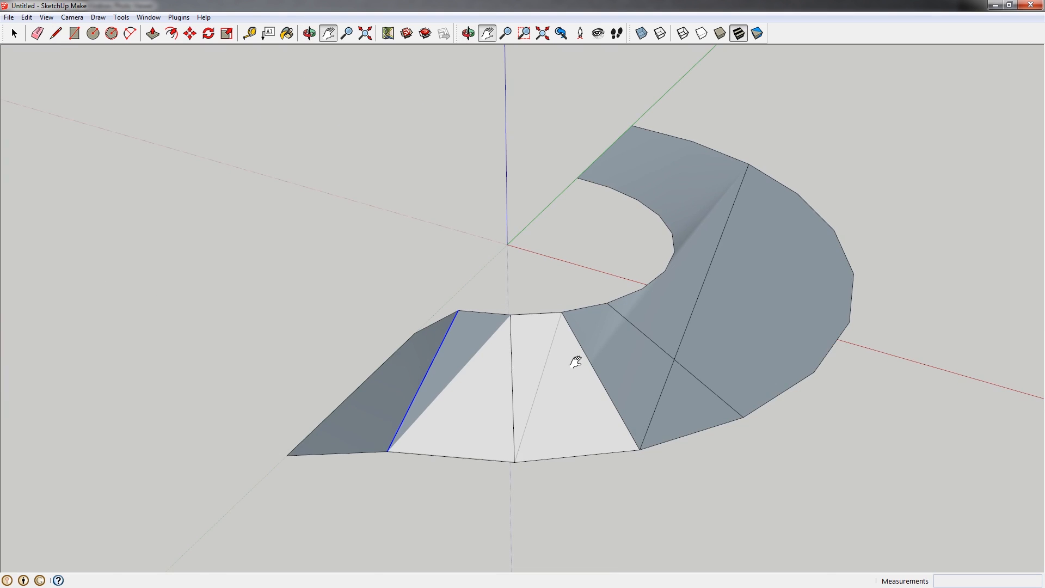
scroll(575, 361, "up", 2)
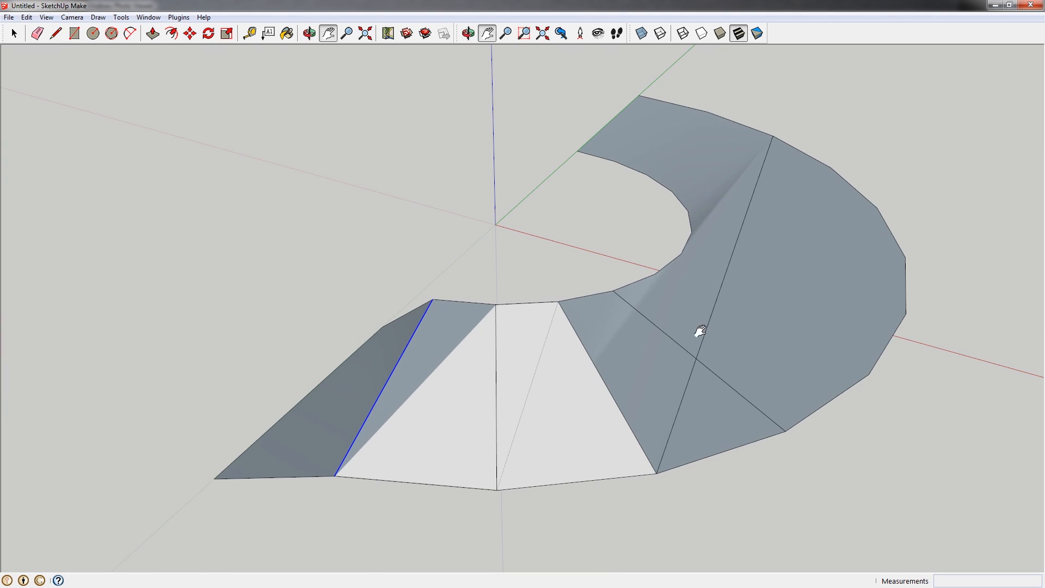
middle_click_drag(682, 337, 693, 367)
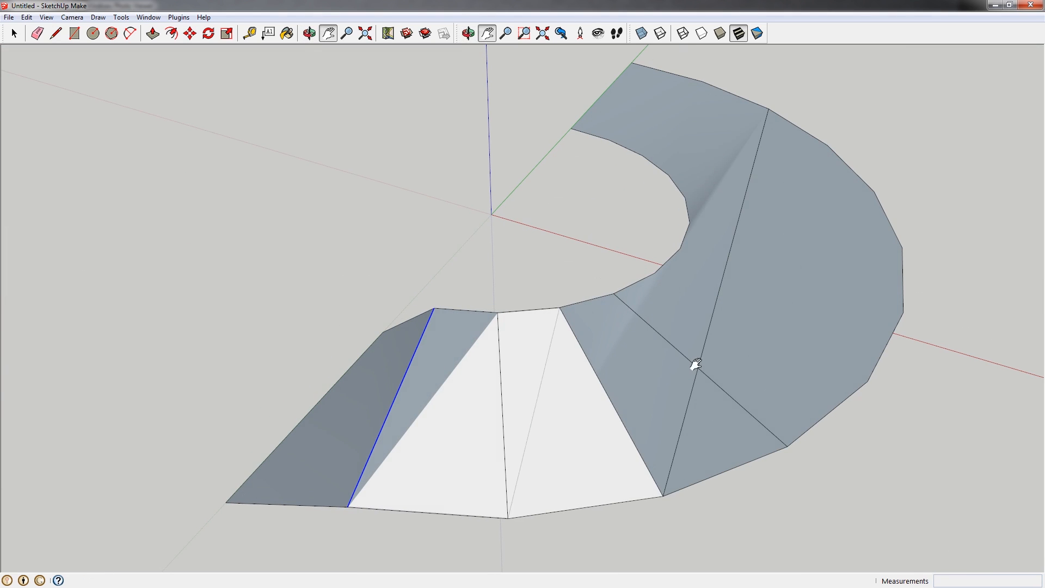
key("ctrl+z")
key("ctrl+z")
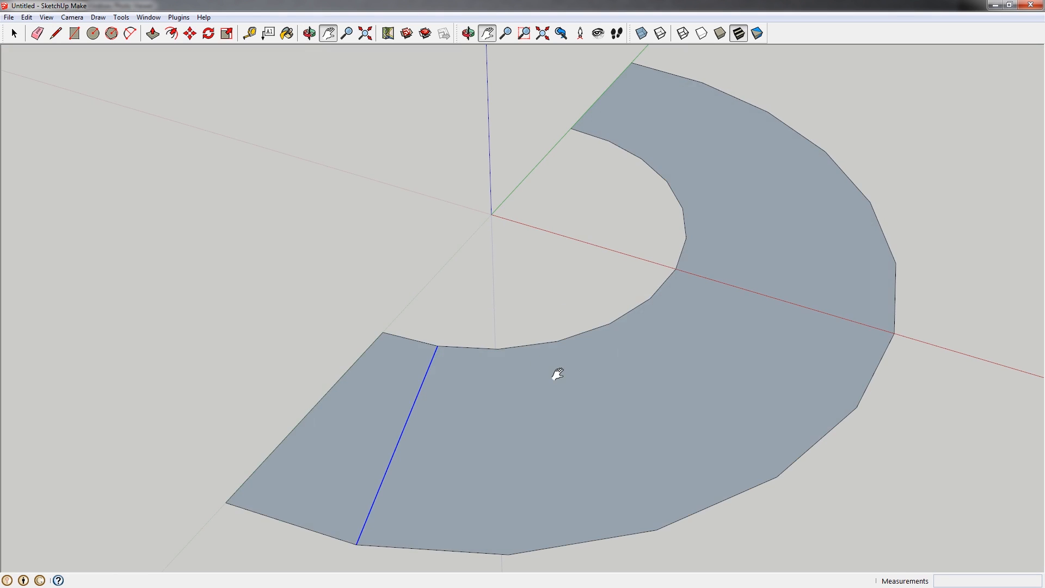
- Copy the end segment's face, then select the entire half ring and make it a group
middle_click_drag(531, 381, 553, 417)
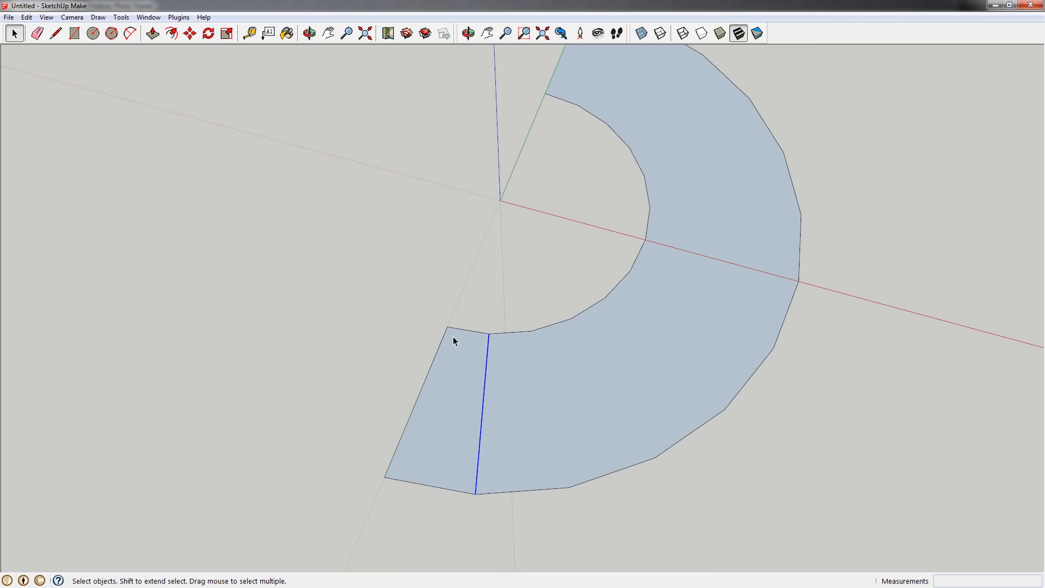
middle_click_drag(530, 375, 473, 348)
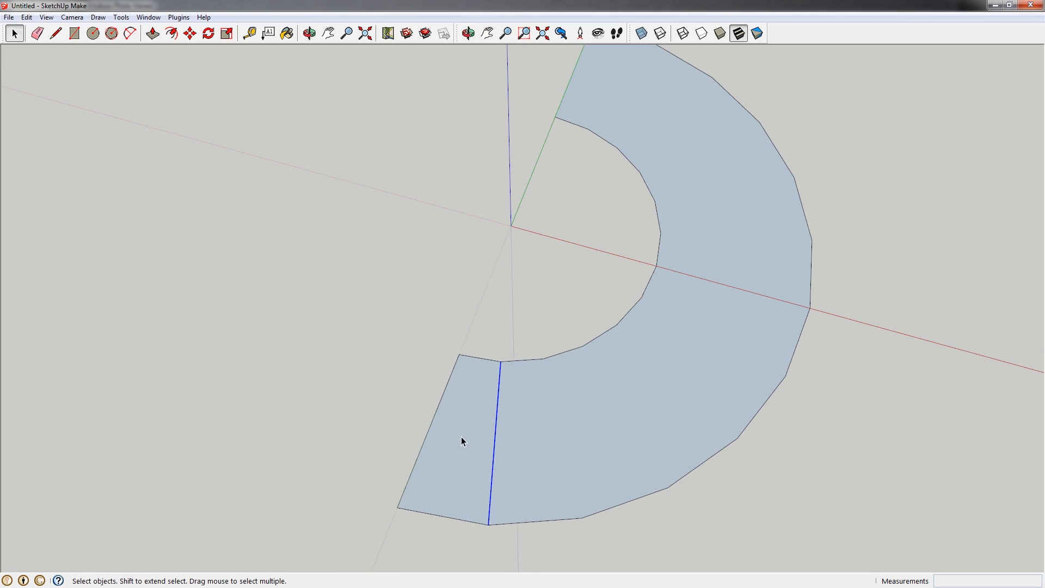
mouse_move(540, 421)
middle_mouse_down()
mouse_move(532, 357)
mouse_move(454, 409)
middle_mouse_up()
left_click(454, 388)
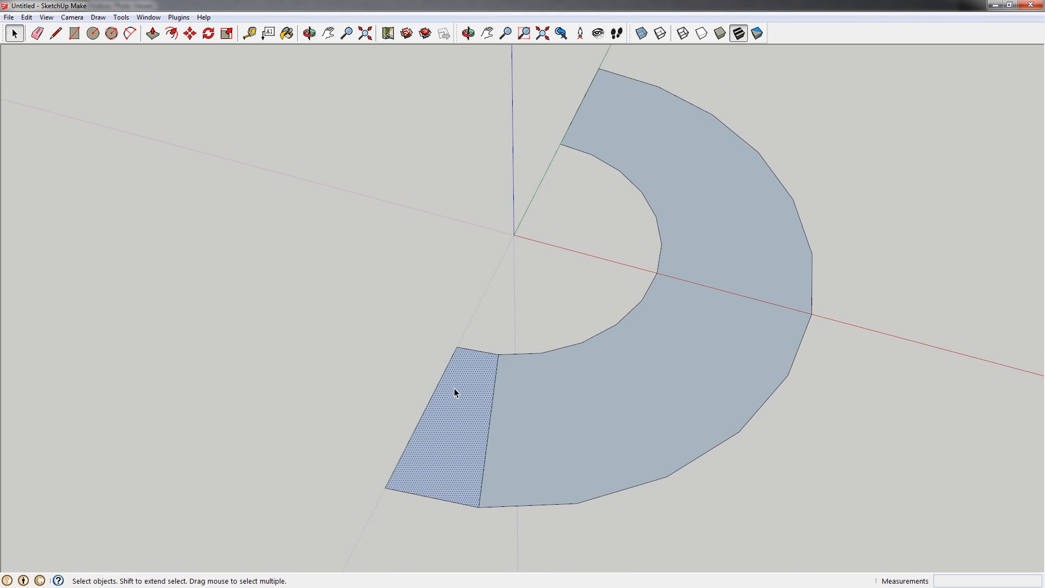
triple_click(546, 384)
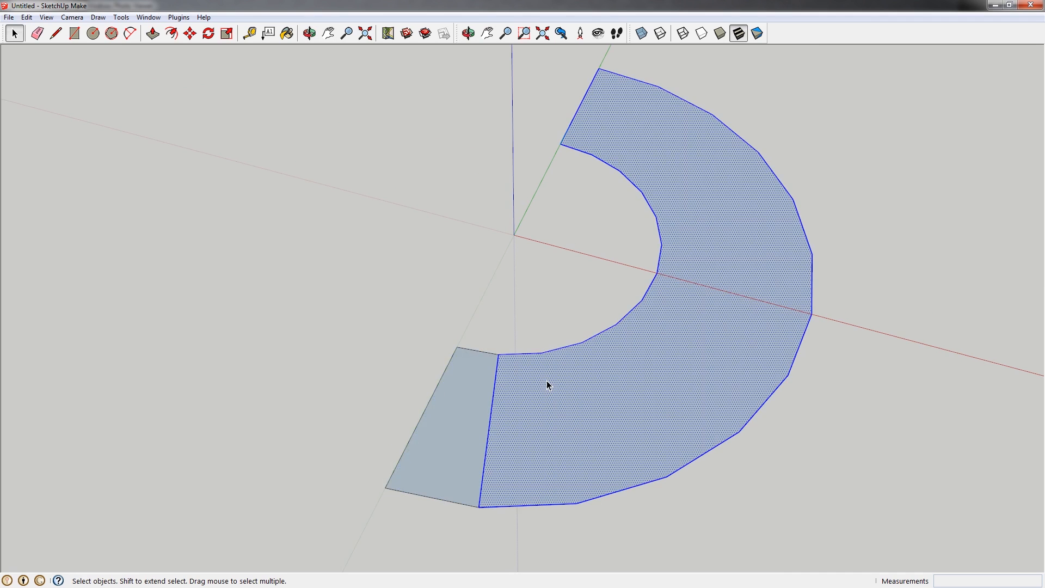
right_click(550, 376)
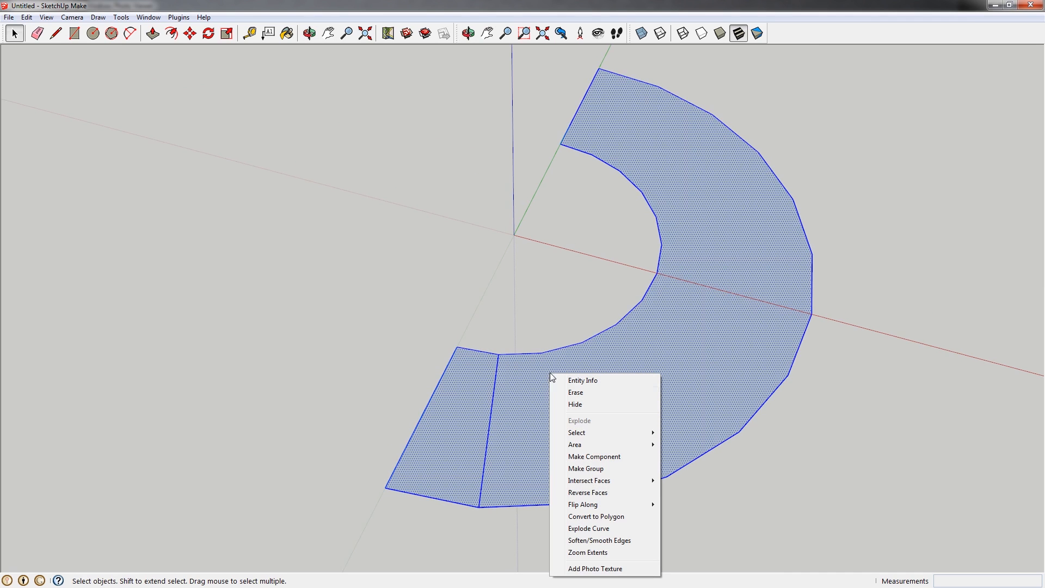
left_click(596, 468)
- Paste the copied end segment onto its original spot at the ring's end corner and turn it into a component
mouse_move(623, 308)
middle_mouse_down()
mouse_move(550, 287)
mouse_move(567, 321)
mouse_move(614, 324)
middle_mouse_up()
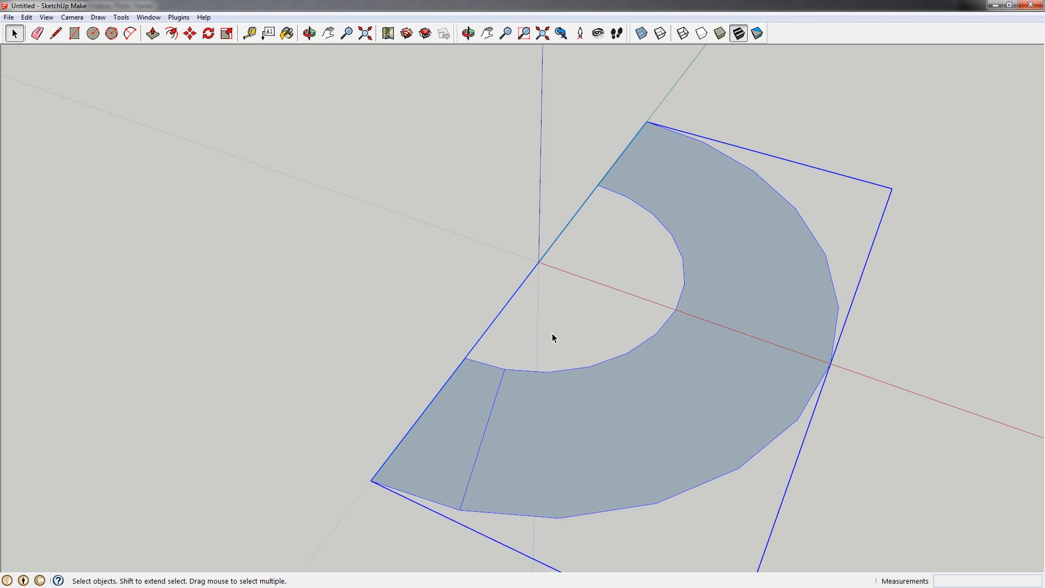
key("ctrl+v")
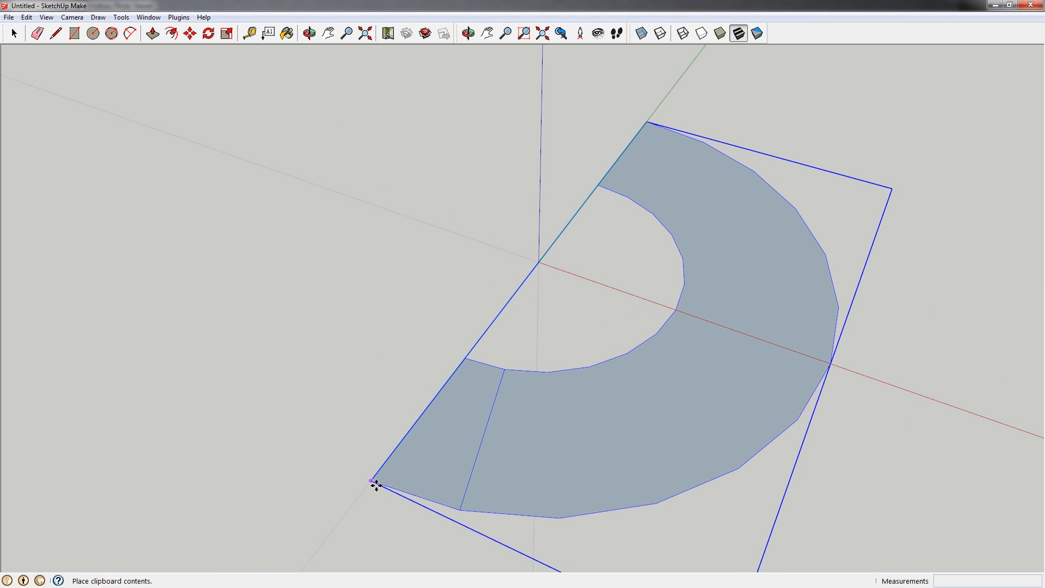
left_click(376, 483)
middle_click_drag(375, 482, 507, 426)
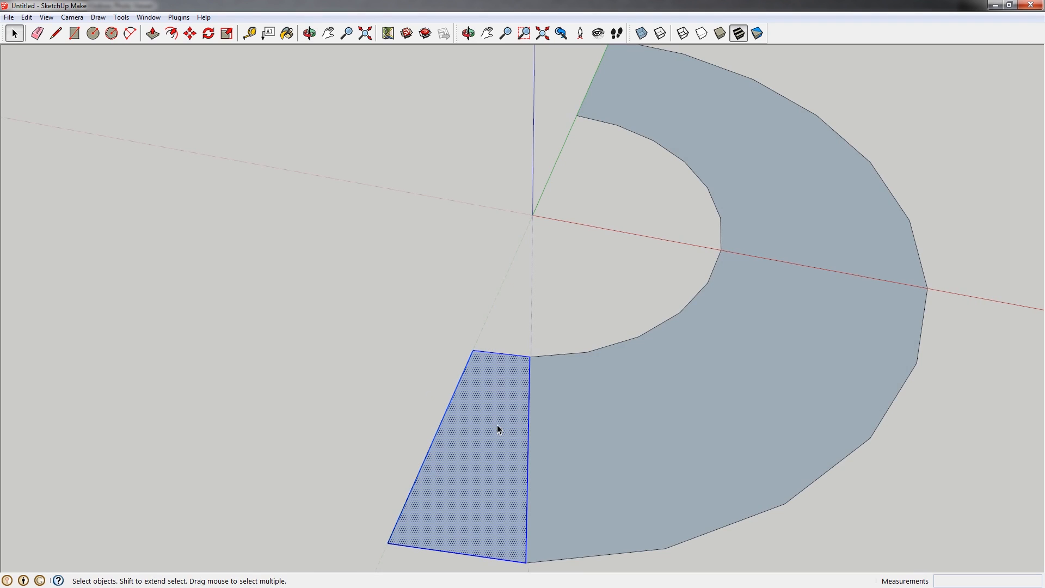
key("g")
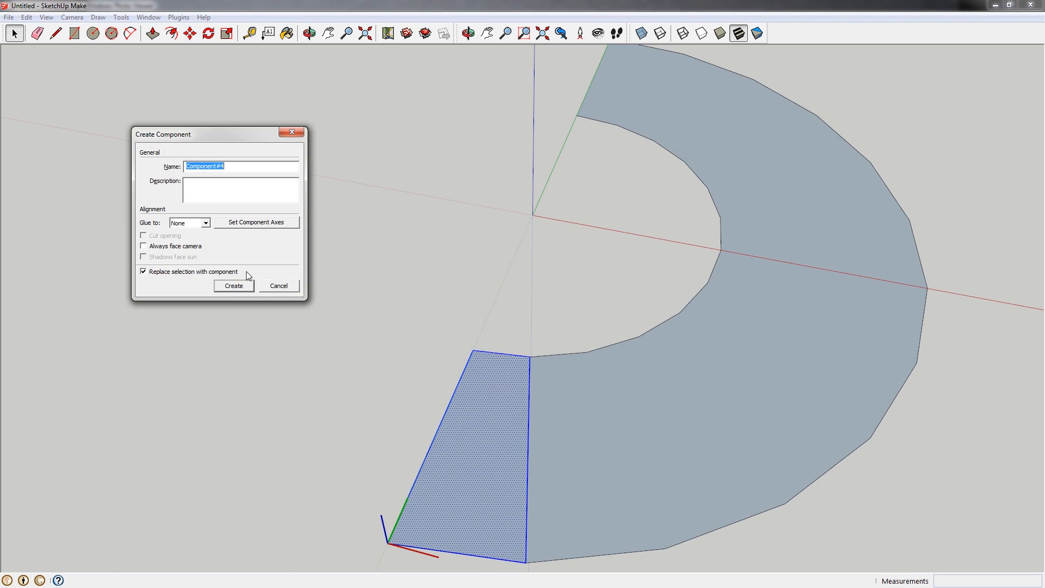
left_click(234, 285)
- Paste a copy of the segment component over the ring and rotate it by 15°
middle_click_drag(381, 332, 499, 388)
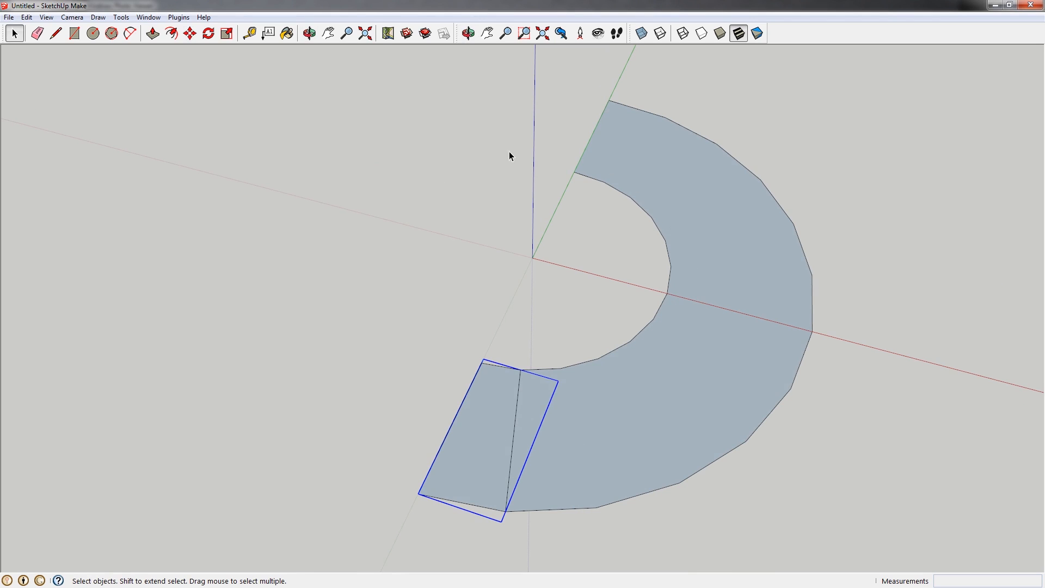
middle_click_drag(535, 427, 525, 397)
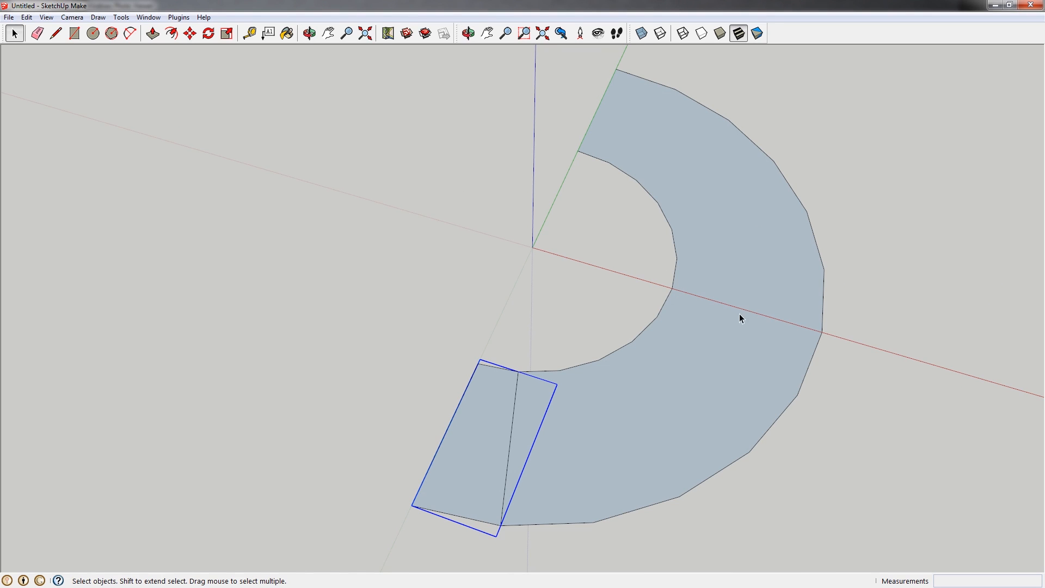
middle_click_drag(500, 440, 501, 343)
key("ctrl+v")
left_click(574, 359)
key("q")
left_click(556, 380)
left_click(636, 383)
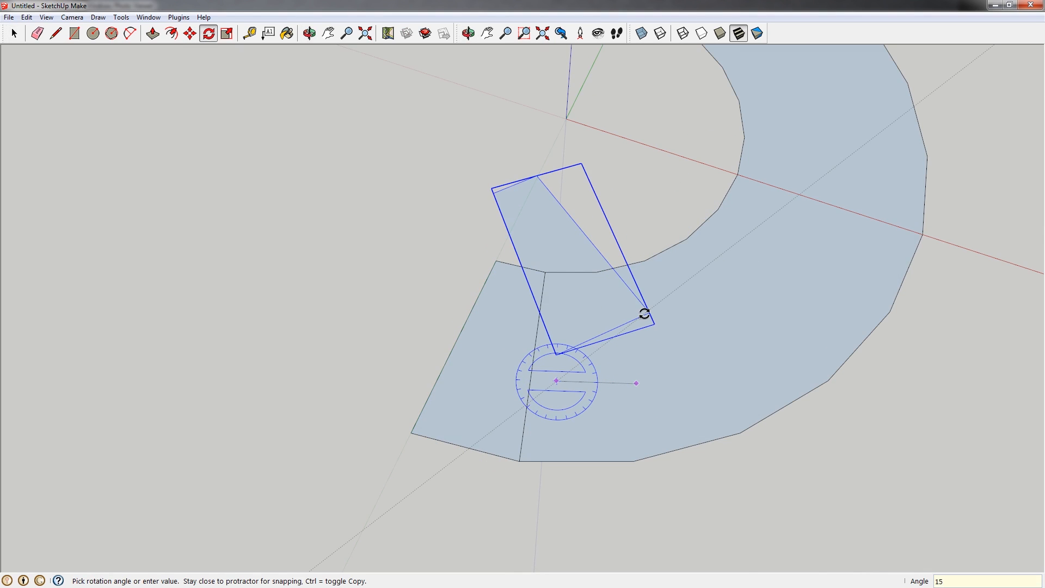
key("Return")
- Move the rotated copy by its outer corner onto the ring vertex where the first segment ends
key("m")
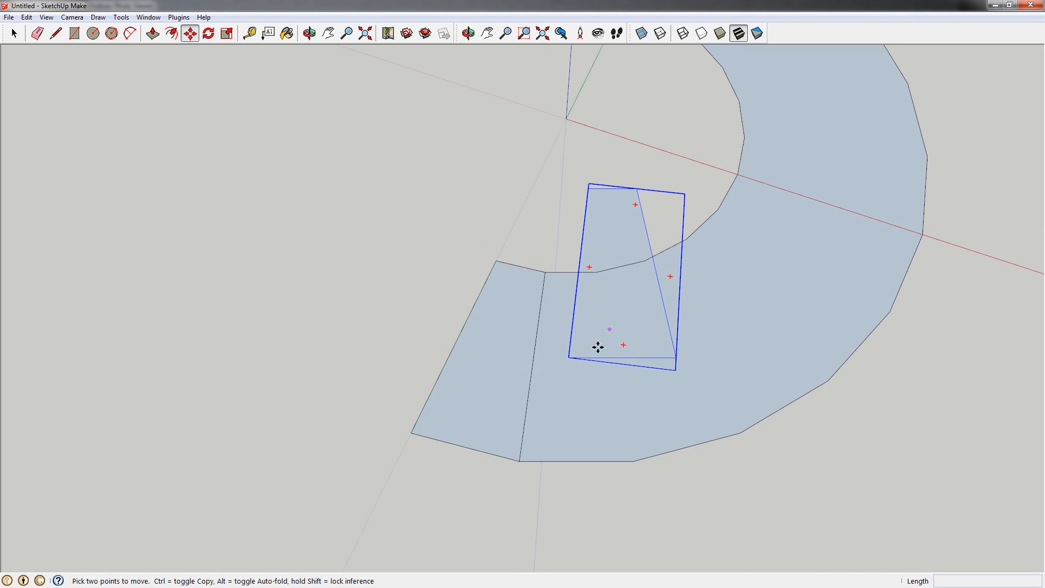
left_click(569, 355)
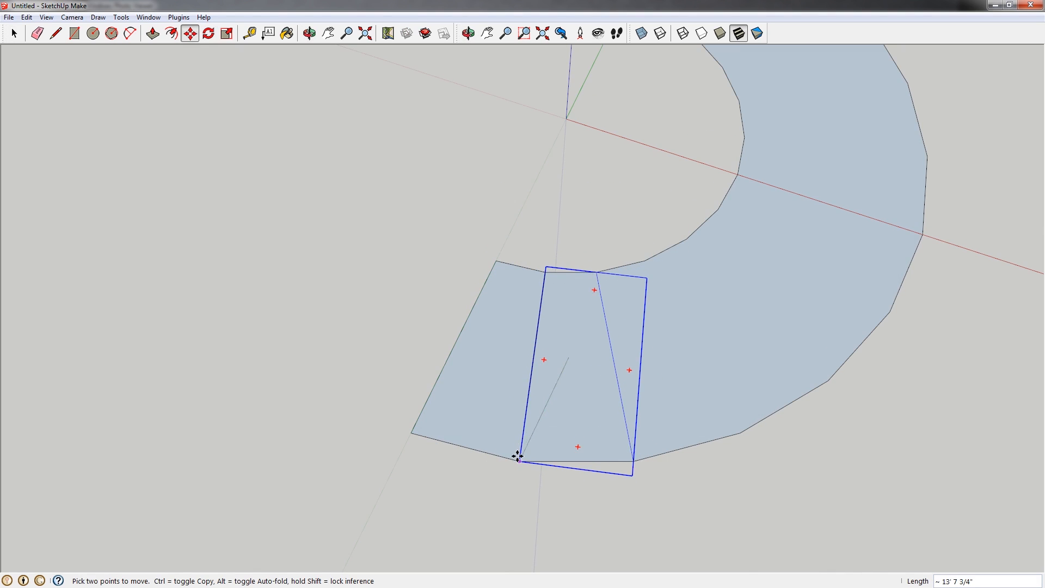
left_click(515, 450)
- Raise the second segment 4' straight up along the blue axis
middle_click_drag(515, 424, 574, 333)
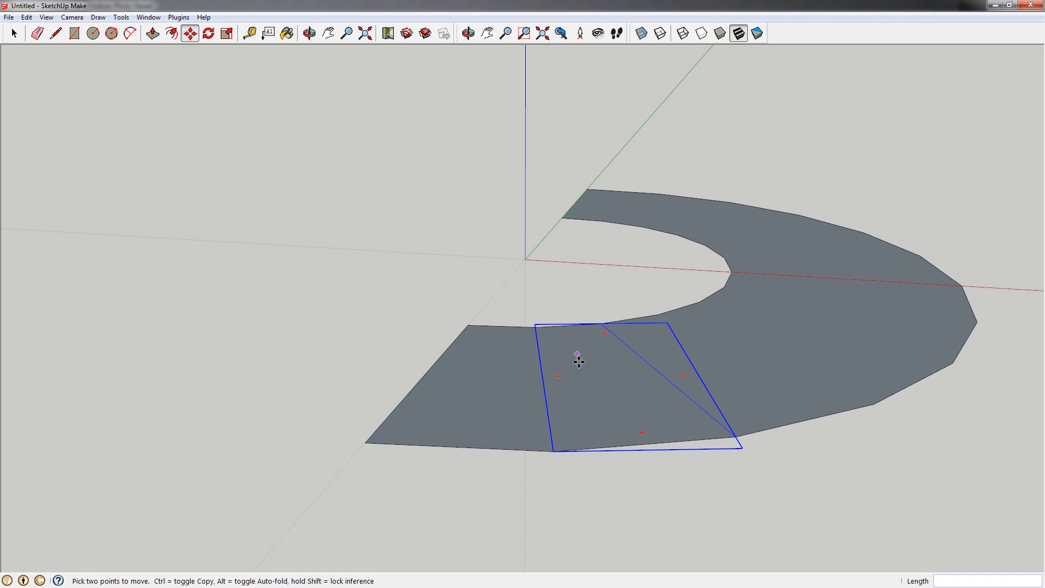
left_click(554, 448)
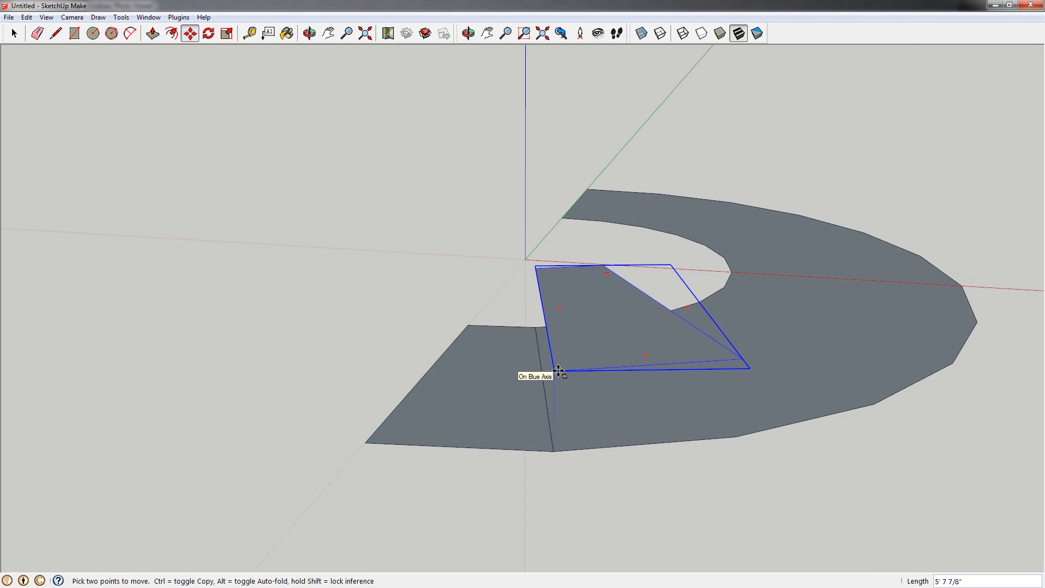
type("4")
key("Return")
middle_click_drag(597, 402, 625, 380)
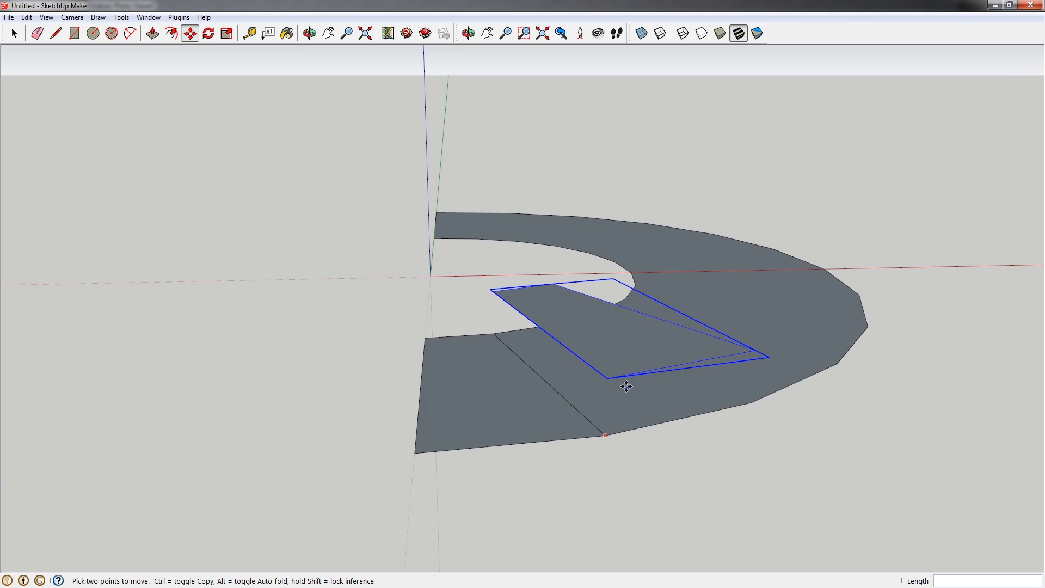
left_click(606, 375)
- Paste a copy of the first two segments beside them and rotate the pair by 30°
middle_click_drag(597, 338, 525, 387)
scroll(556, 388, "down", 3)
key("space")
left_click(523, 389, "shift")
key("ctrl+v")
left_click(654, 351)
key("q")
left_click(636, 404)
left_click(704, 424)
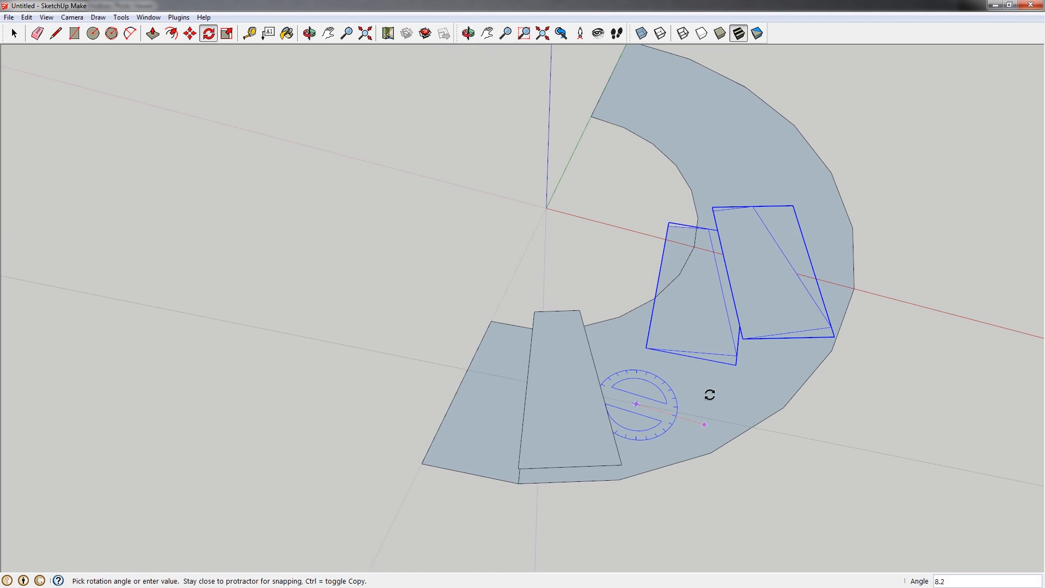
type("30")
key("Return")
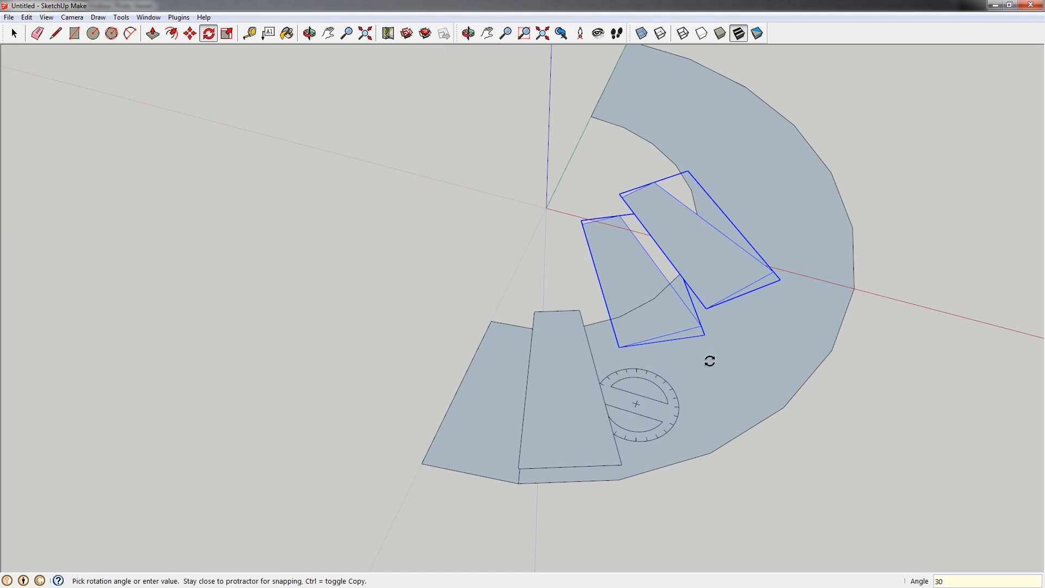
- Snap the copied pair's outer corner to the second segment's end corner and raise the pair by the rise between the first two segments
key("m")
left_click(616, 343)
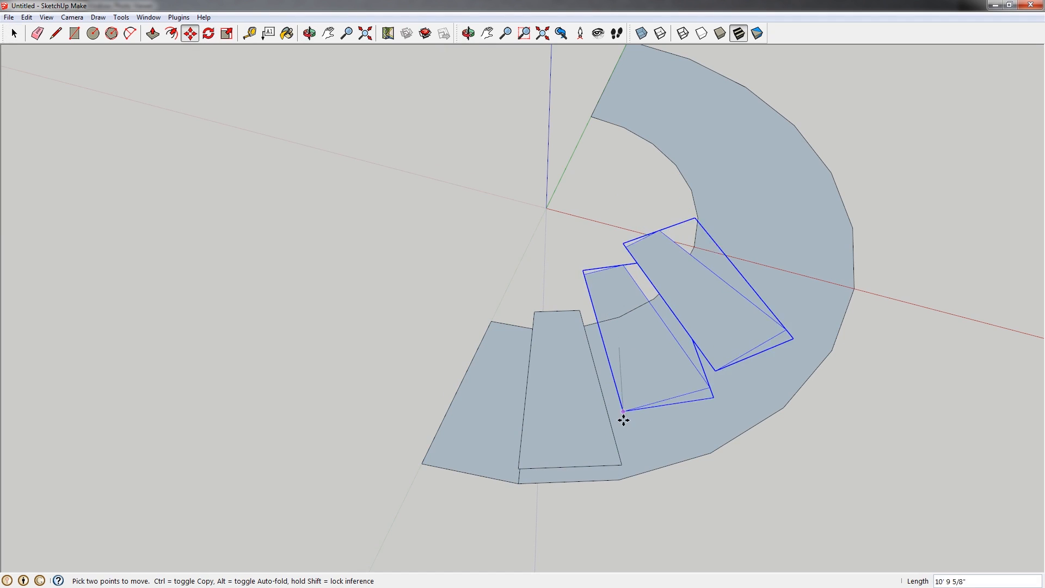
left_click(619, 462)
middle_click_drag(615, 408, 605, 428)
left_click(579, 465)
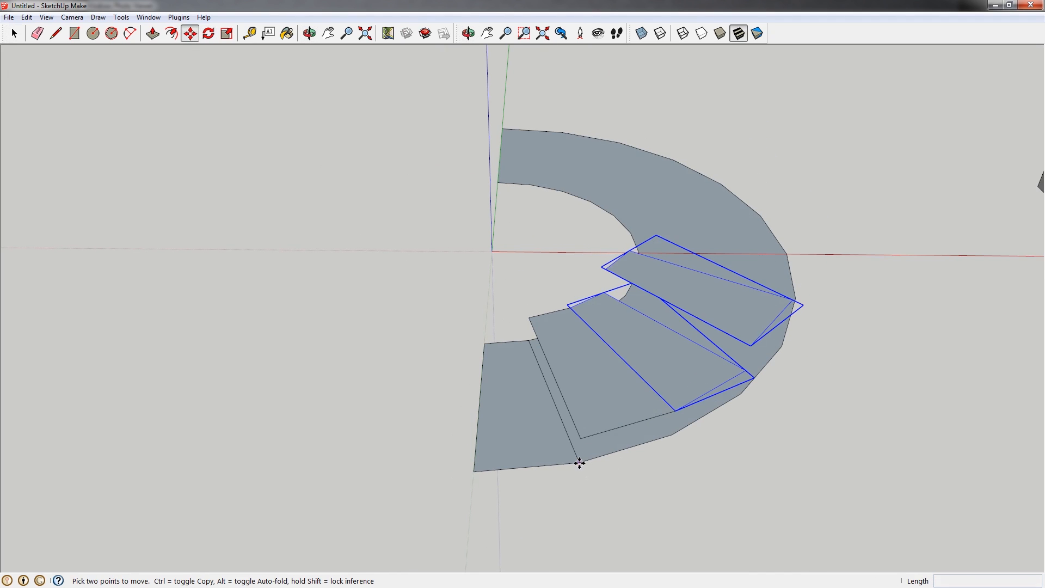
left_click(580, 434)
- Select all four segments, paste a copy of them beside the ring and rotate it by 60°
middle_click_drag(580, 433, 508, 436)
key("space")
left_click(557, 368, "shift")
left_click(503, 390, "shift")
scroll(530, 371, "down", 2)
key("ctrl+c")
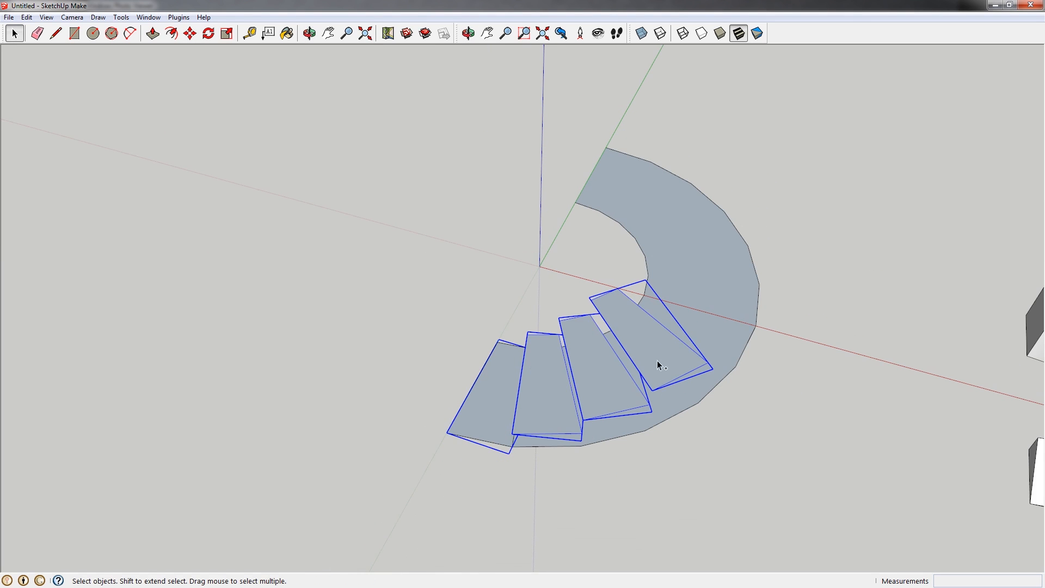
key("ctrl+v")
left_click(717, 314)
key("q")
left_click(702, 333)
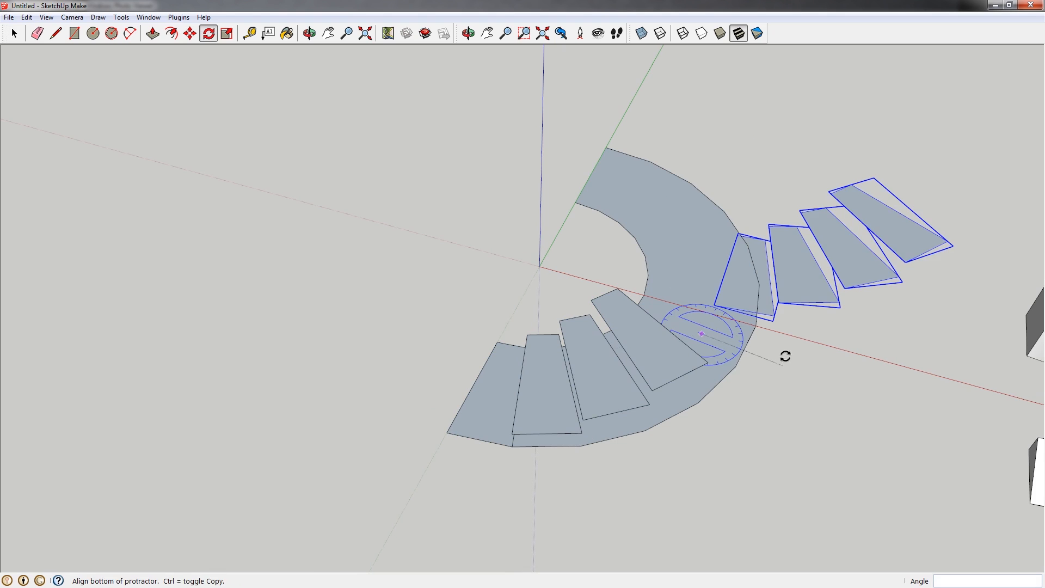
left_click(783, 366)
type("60")
key("Return")
- Snap the copied set of four to the fourth segment's outer end corner and raise it by one segment rise
key("m")
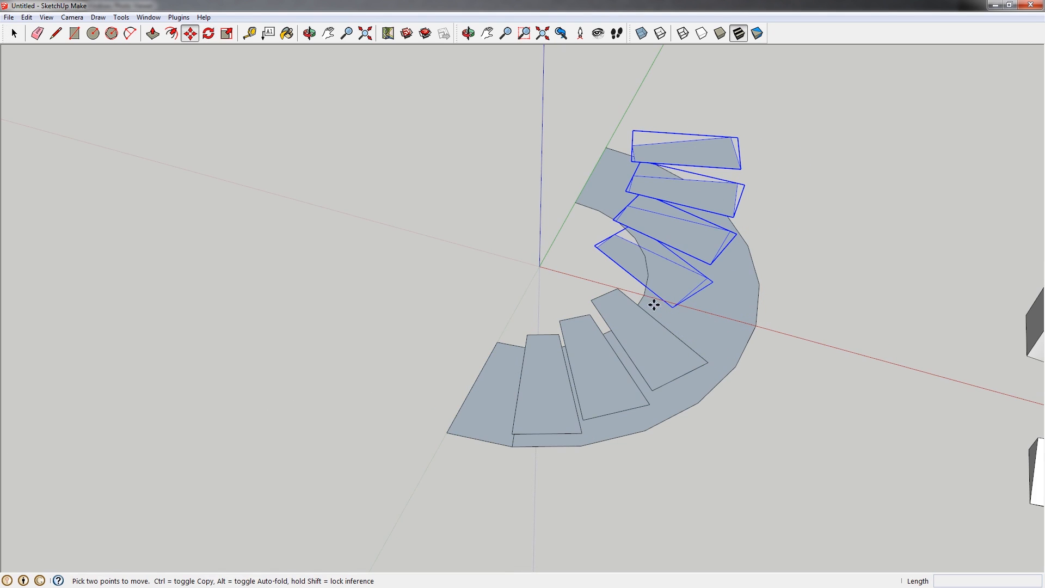
left_click(673, 304)
left_click(704, 361)
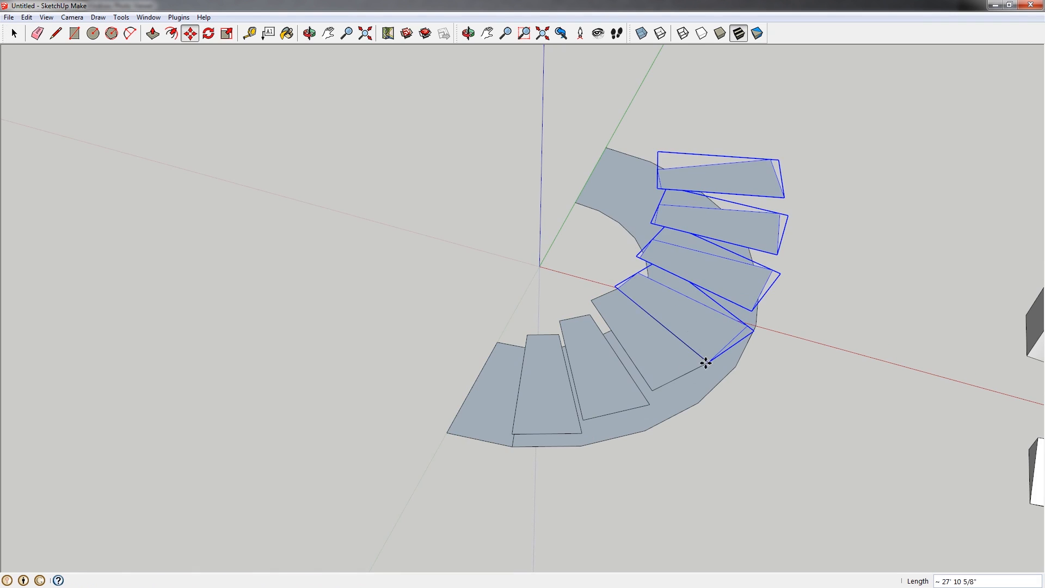
middle_click_drag(704, 362, 649, 389)
left_click(650, 396)
left_click(653, 379)
- Paste another copy of the four segments near the ring's far end and rotate it by 60°
middle_click_drag(635, 314, 448, 455)
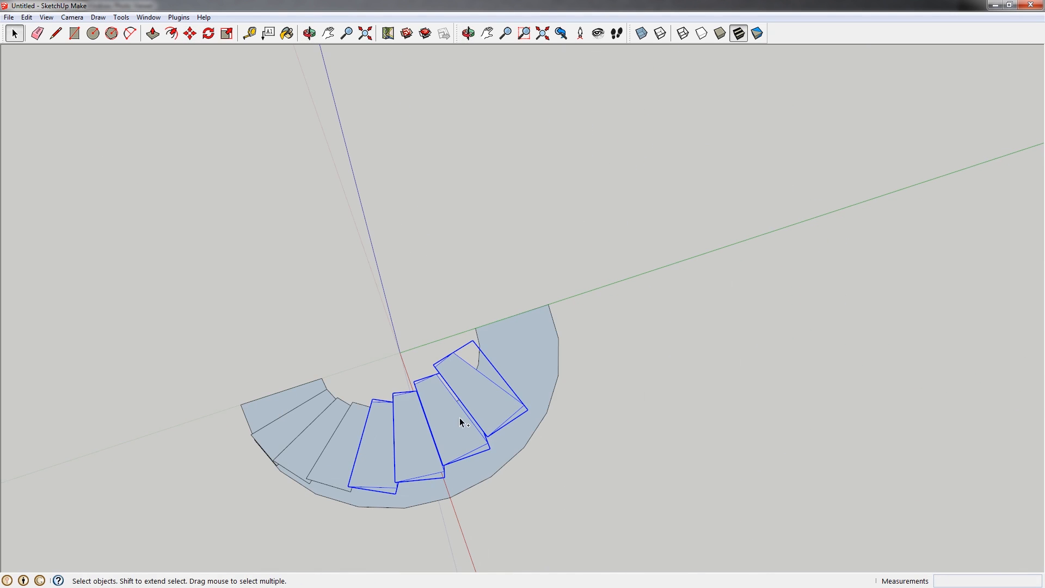
key("ctrl+v")
left_click(524, 364)
key("q")
left_click(515, 351)
left_click(652, 439)
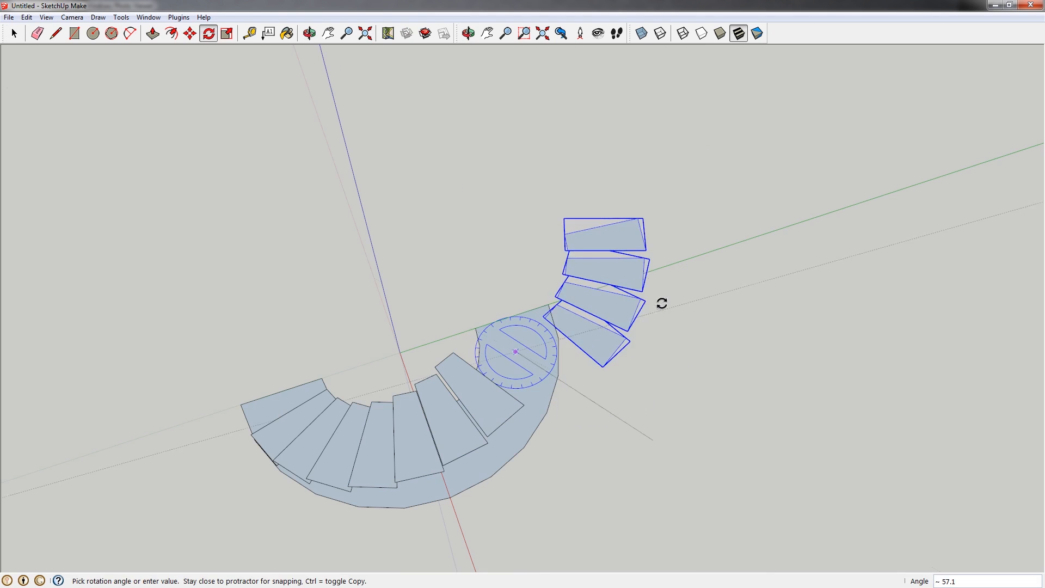
type("60")
key("Return")
- Snap the third set of four to the eighth segment's outer end corner and raise it by one segment rise
key("m")
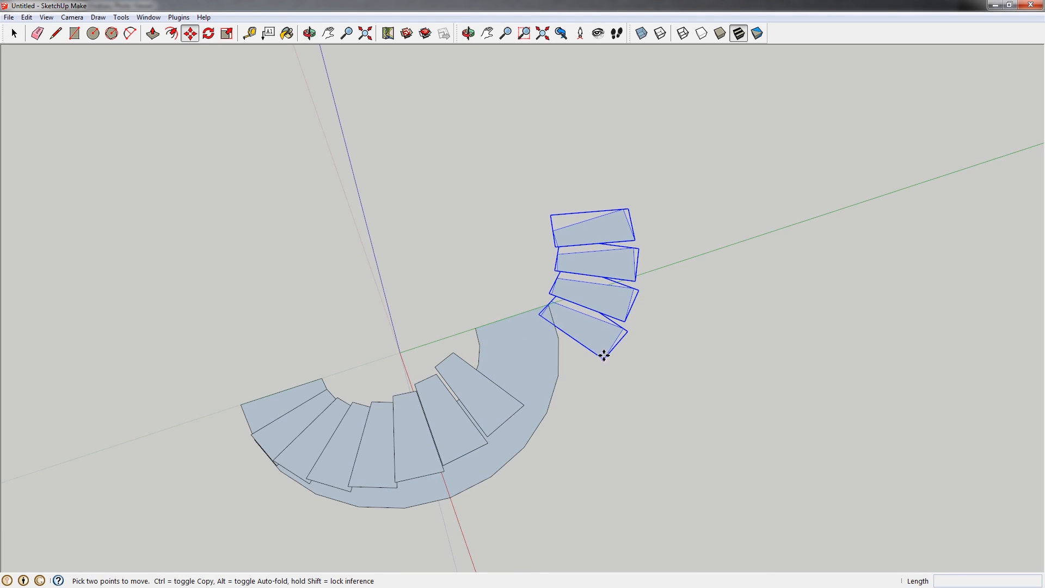
left_click(604, 355)
left_click(518, 401)
scroll(522, 343, "up", 3)
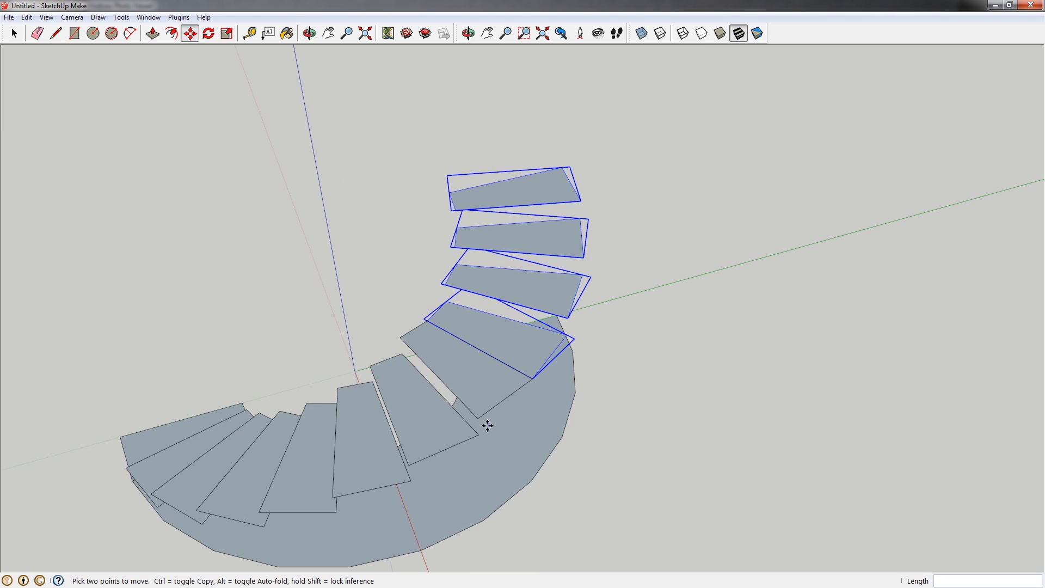
left_click(476, 418)
- Measure the vertical height from the topmost segment's outer corner down to the flat ring's end corner
middle_click_drag(506, 397, 573, 272)
key("l")
left_click(571, 261)
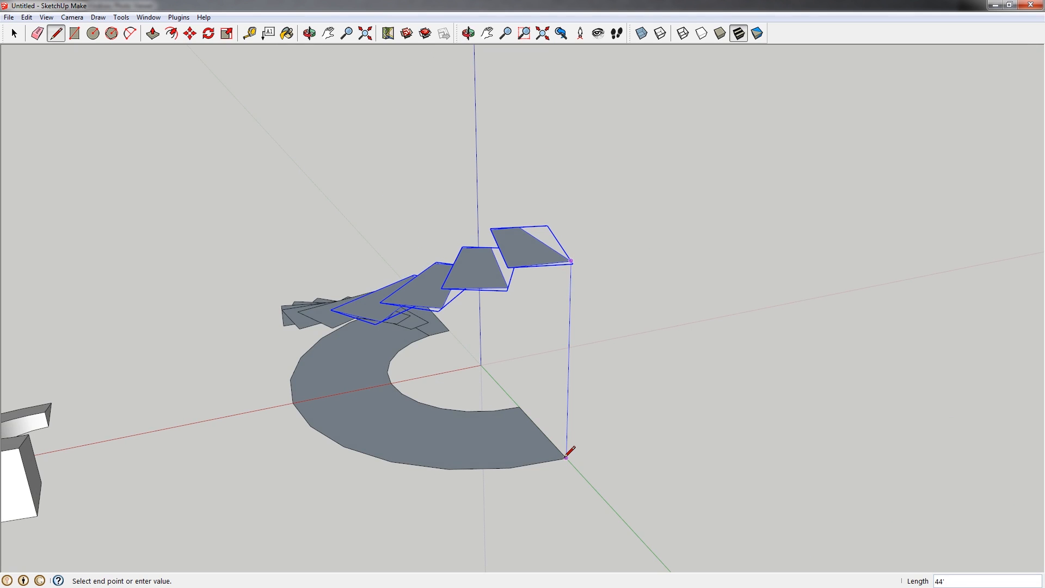
key("h")
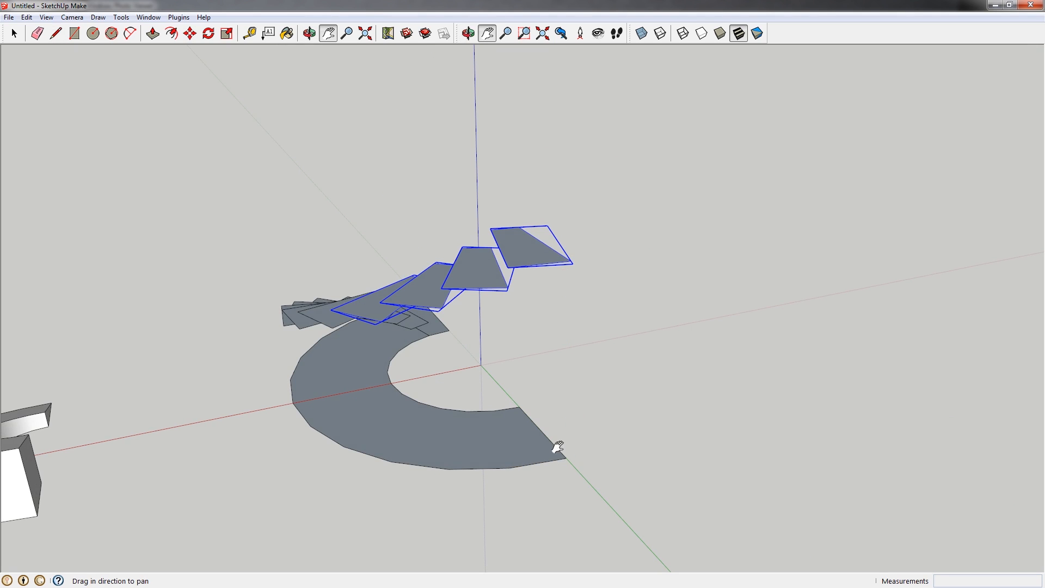
scroll(500, 437, "up", 2)
middle_click_drag(501, 438, 483, 448)
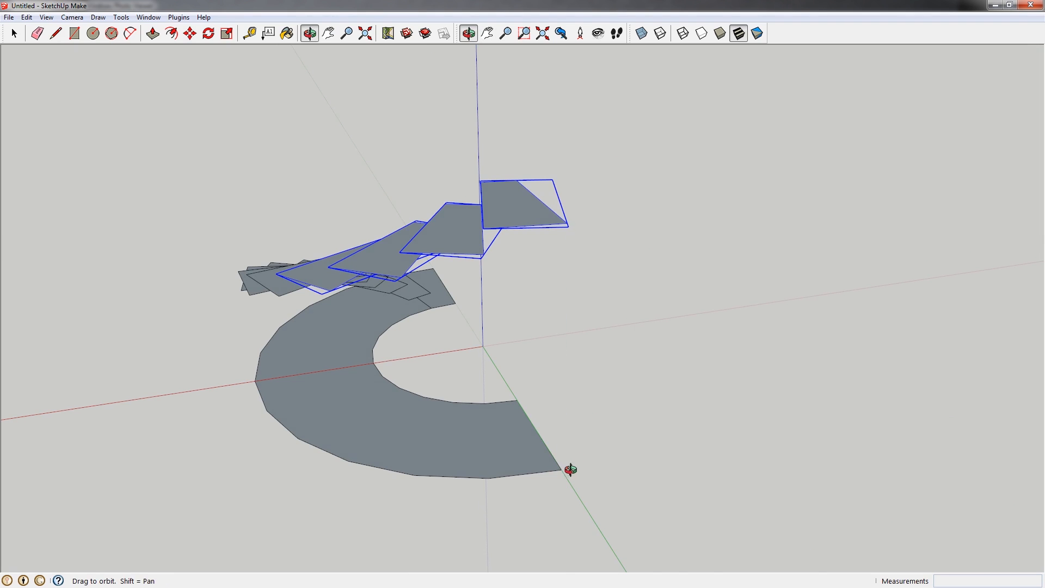
middle_click_drag(427, 326, 489, 338)
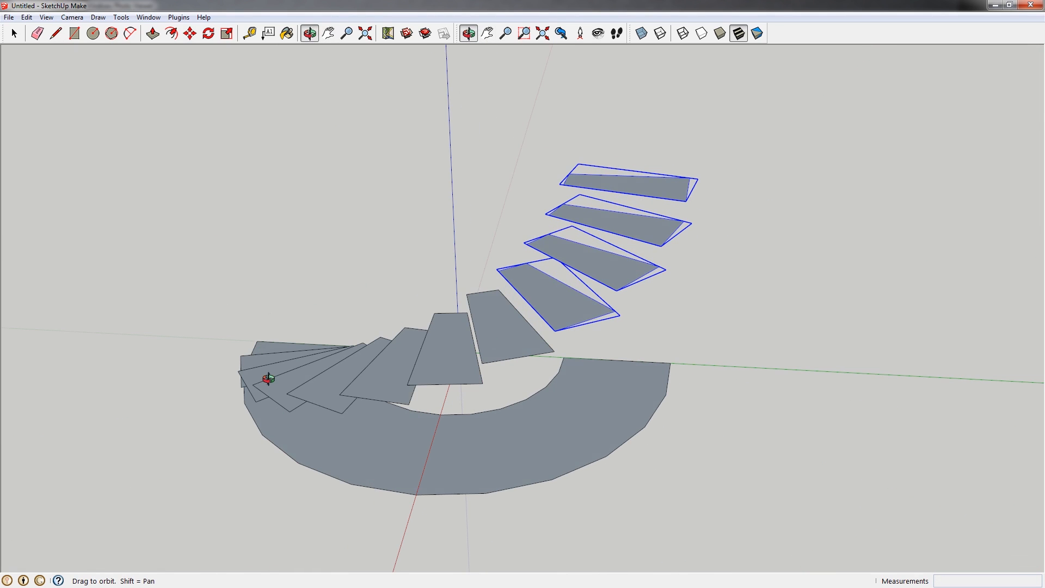
- Select all twelve segments and scale them vertically to 15', leaving the flat ring untouched
middle_click_drag(649, 344, 601, 285)
mouse_move(341, 172)
left_mouse_down()
mouse_move(775, 393)
mouse_move(583, 335)
left_mouse_up()
mouse_move(583, 335)
middle_mouse_down()
mouse_move(496, 283)
mouse_move(532, 305)
mouse_move(577, 308)
mouse_move(550, 429)
mouse_move(547, 402)
mouse_move(482, 407)
middle_mouse_up()
key("s")
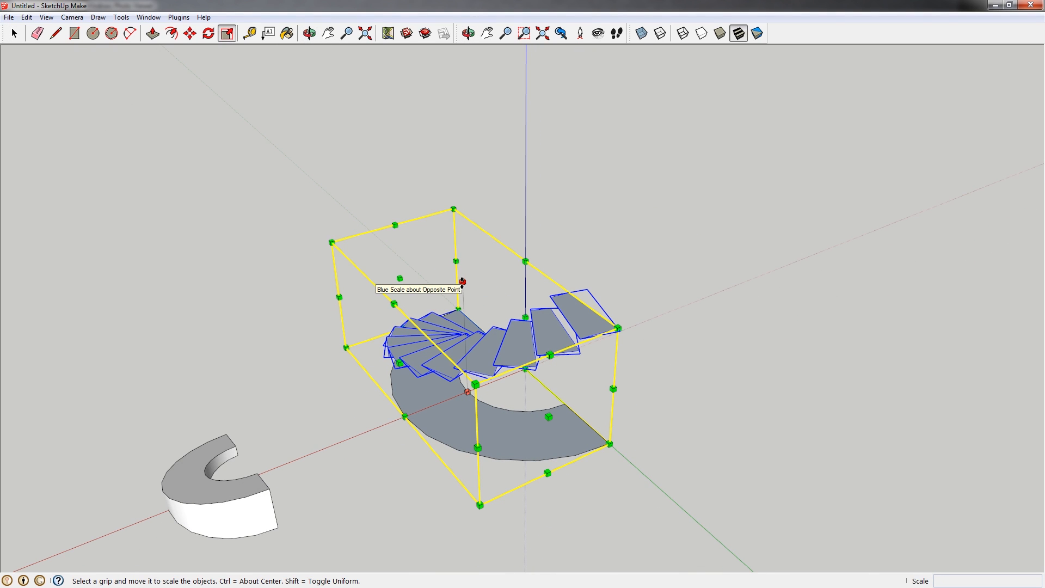
left_click_drag(462, 281, 516, 315)
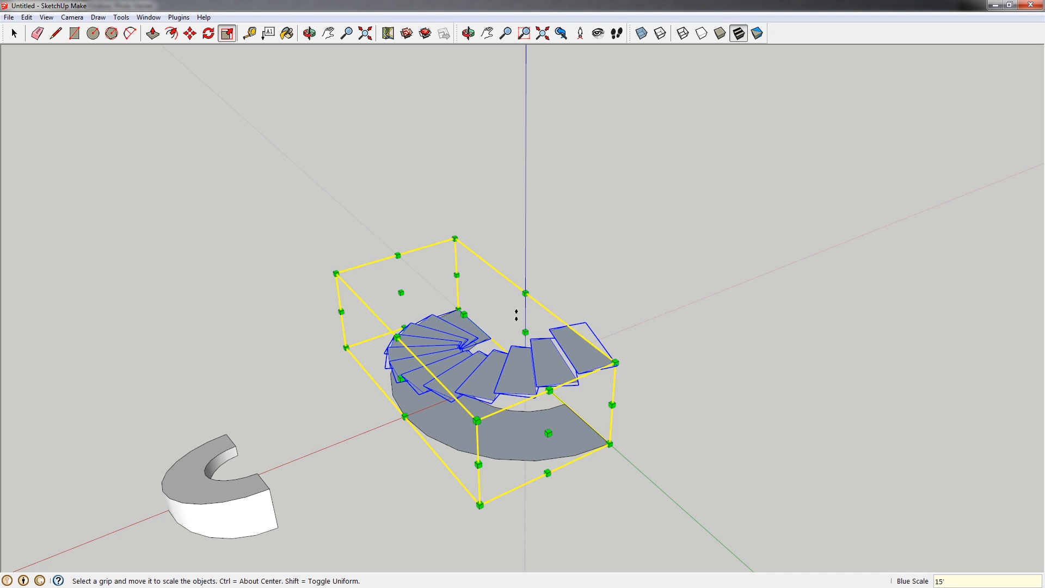
key("space")
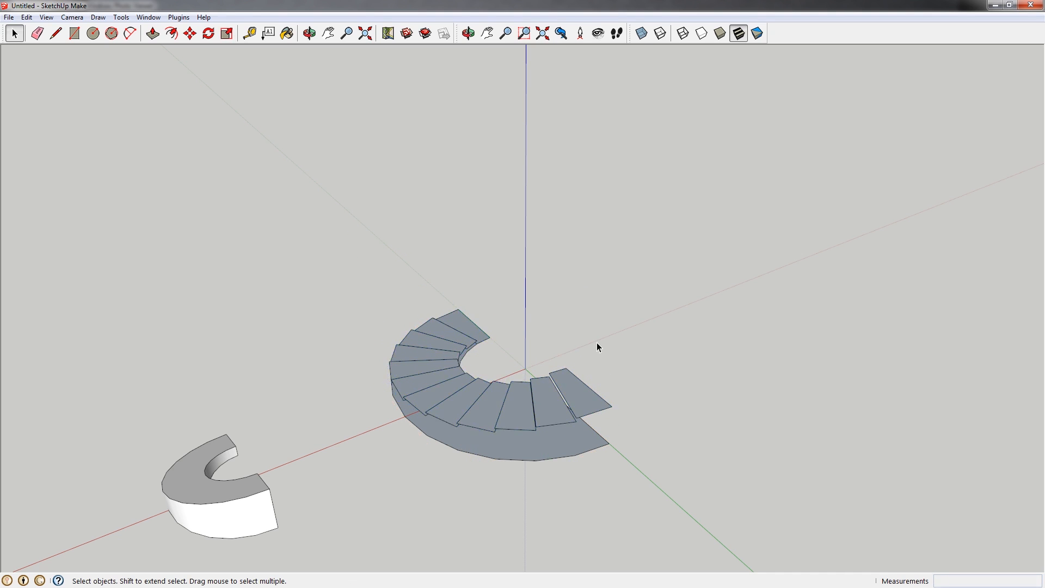
left_click(596, 343)
- Open the lowest segment's component for editing and select its face
scroll(532, 409, "up", 3)
middle_click_drag(533, 410, 621, 406)
middle_click_drag(388, 417, 603, 465)
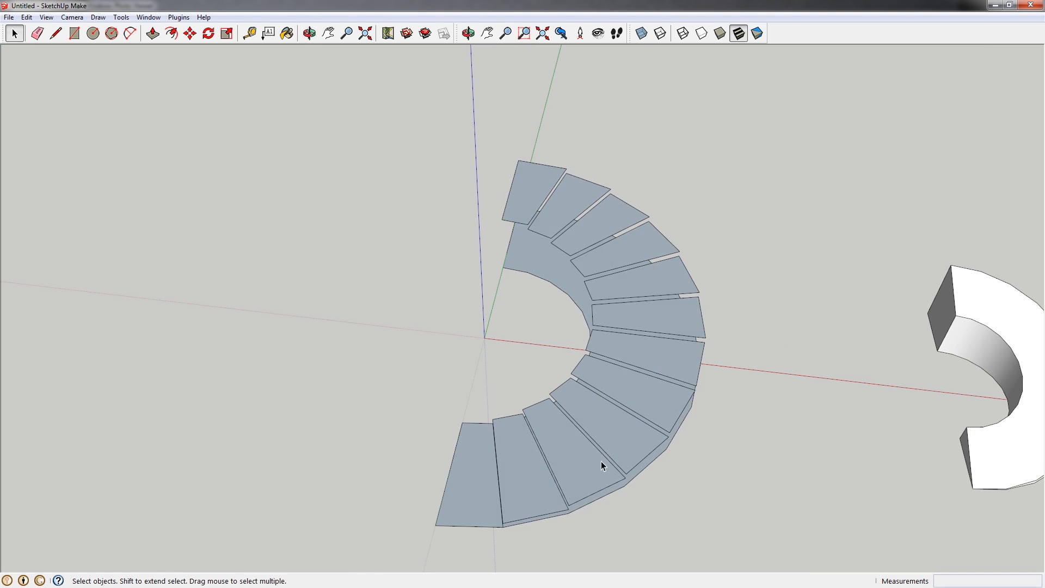
middle_click_drag(485, 481, 467, 426)
double_click(466, 407)
scroll(466, 405, "up", 2)
left_click(467, 403)
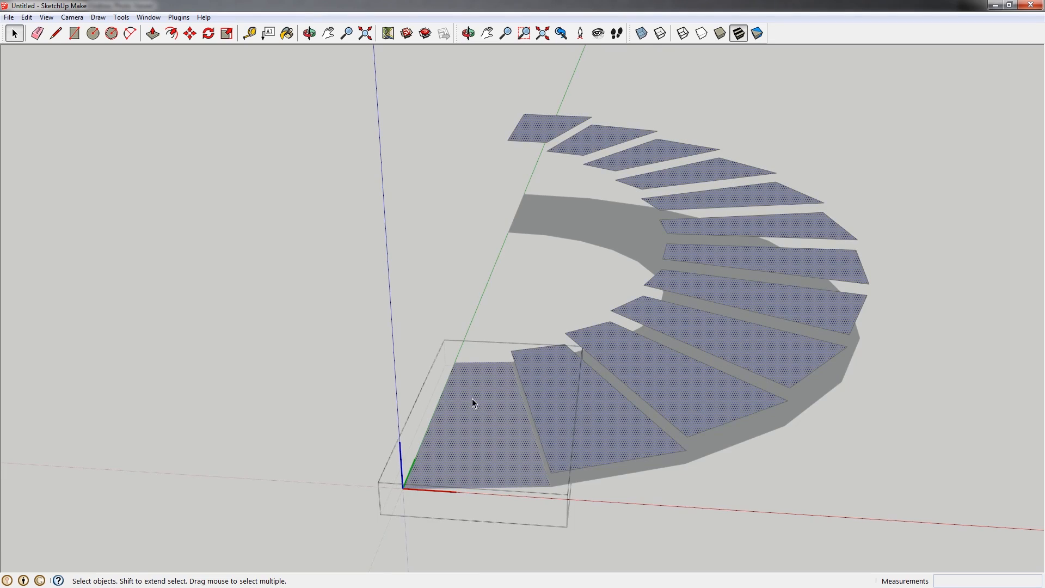
- Select the lowest segment's edge facing the second segment and raise it to the second segment's outer corner, sloping every instance
scroll(490, 401, "up", 2)
middle_click_drag(501, 403, 547, 422)
left_click(551, 416)
scroll(517, 341, "down", 1)
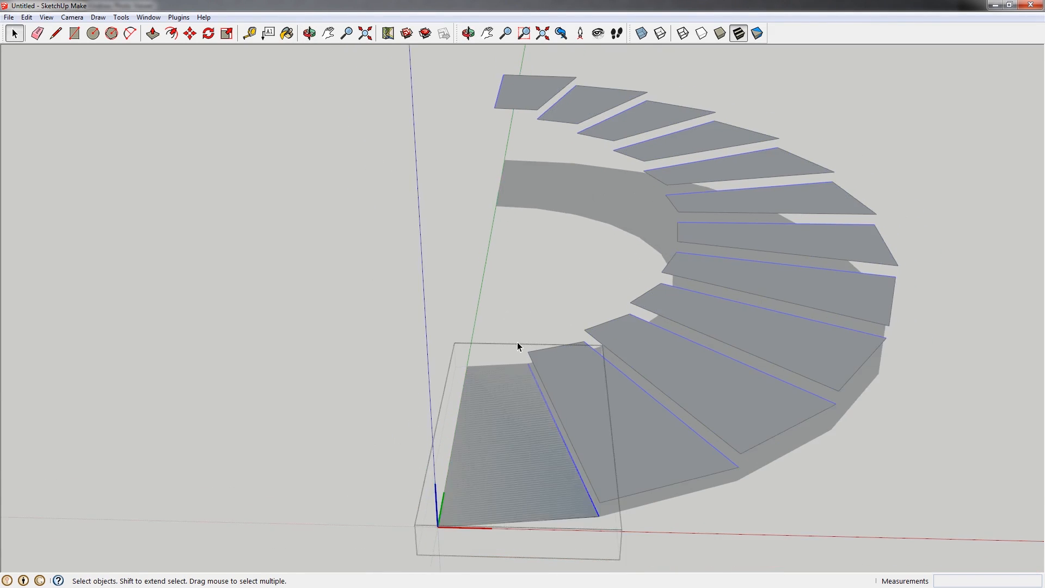
scroll(563, 473, "up", 3)
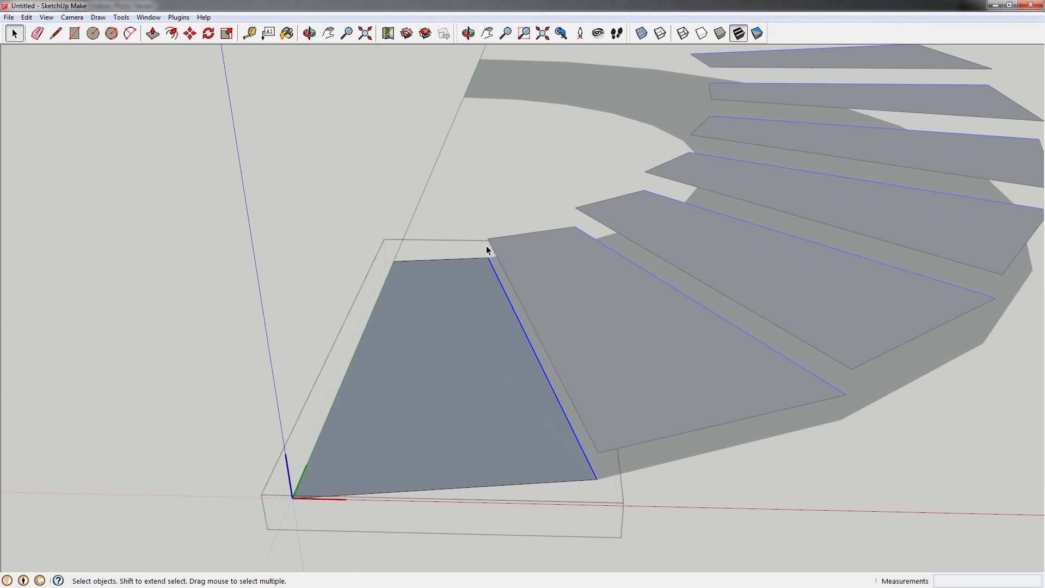
key("m")
left_click(596, 477)
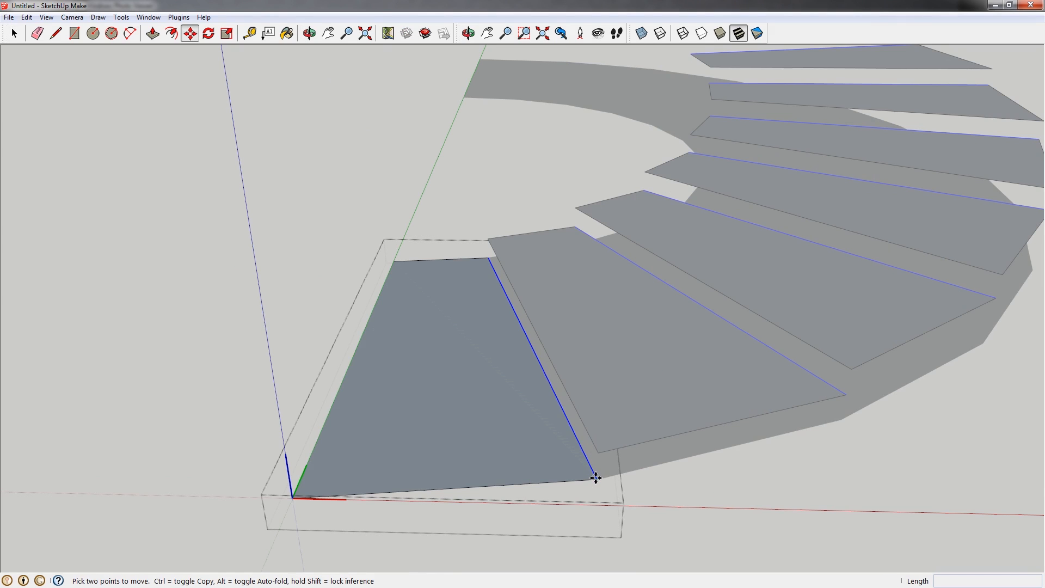
left_click(600, 452)
key("space")
middle_click_drag(548, 389, 616, 402)
middle_click_drag(609, 404, 644, 443)
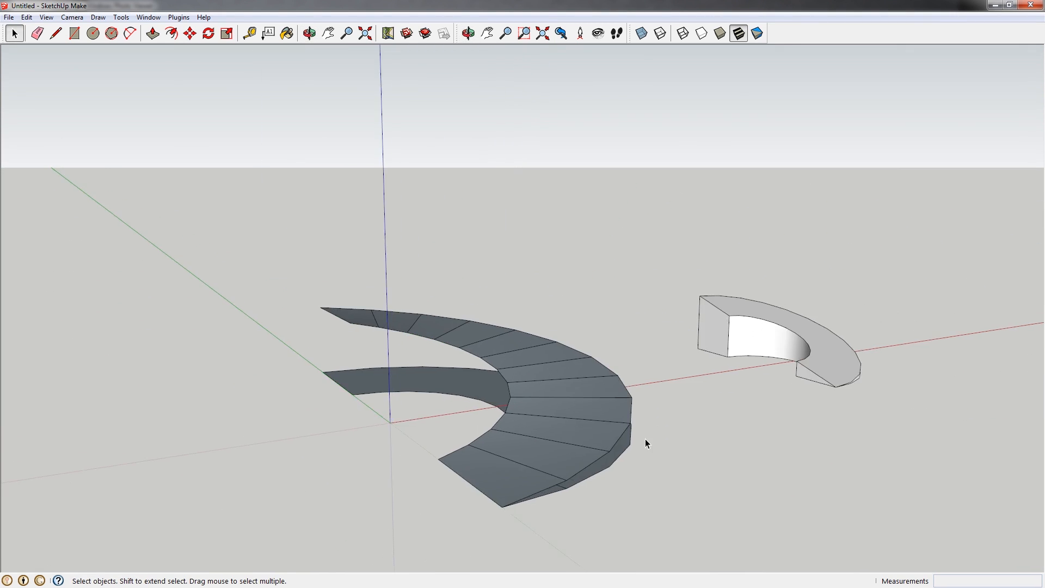
- Select all the sloped segments without the flat ring and paste a copy of the ramp beside the original
scroll(716, 283, "up", 3)
middle_click_drag(769, 325, 670, 399)
scroll(714, 389, "down", 2)
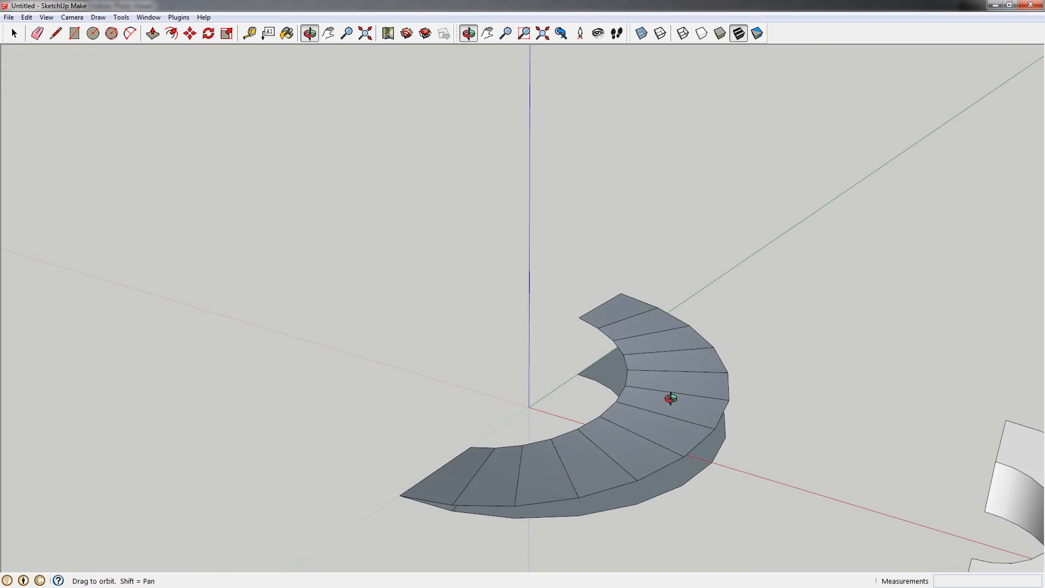
scroll(670, 400, "down", 4)
left_click_drag(445, 253, 729, 516)
left_click(687, 437, "shift")
key("ctrl+v")
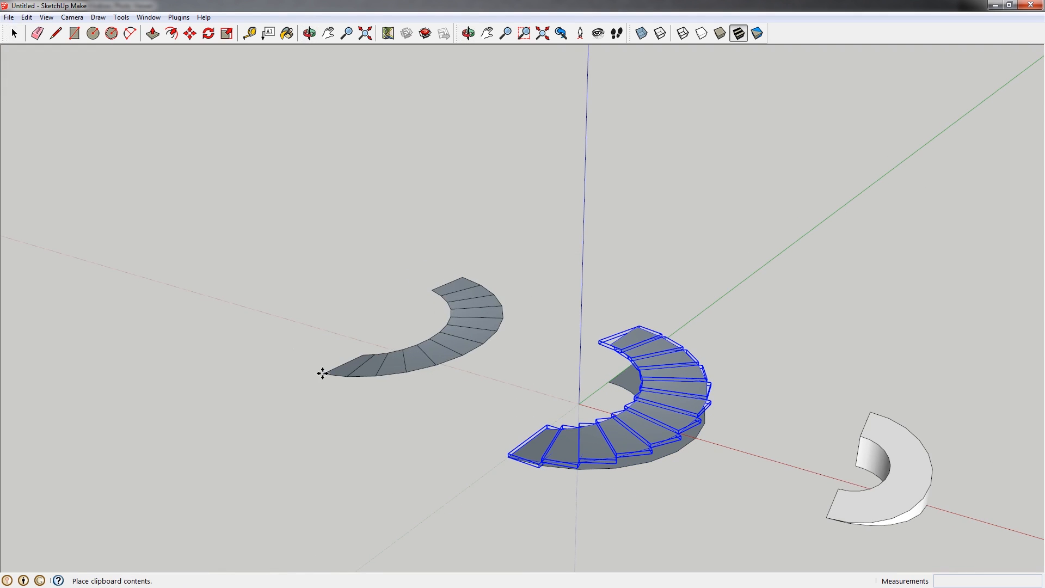
left_click(324, 377)
scroll(325, 378, "up", 1)
- Paste a second copy of the ramp and snap its lowest outer corner onto the matching corner of the first copy
key("m")
left_click(336, 392)
key("ctrl")
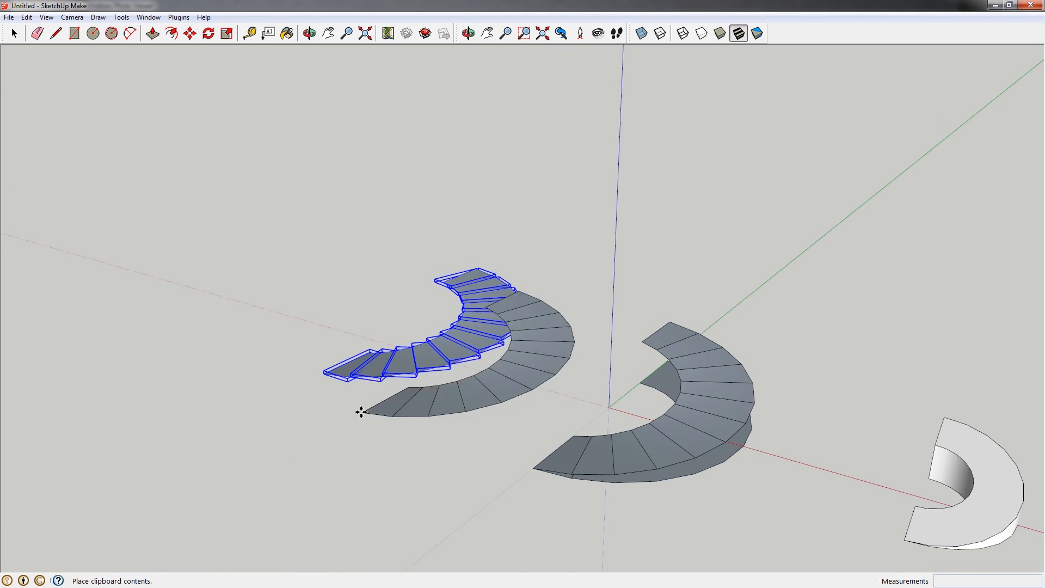
scroll(361, 414, "up", 2)
scroll(303, 350, "up", 3)
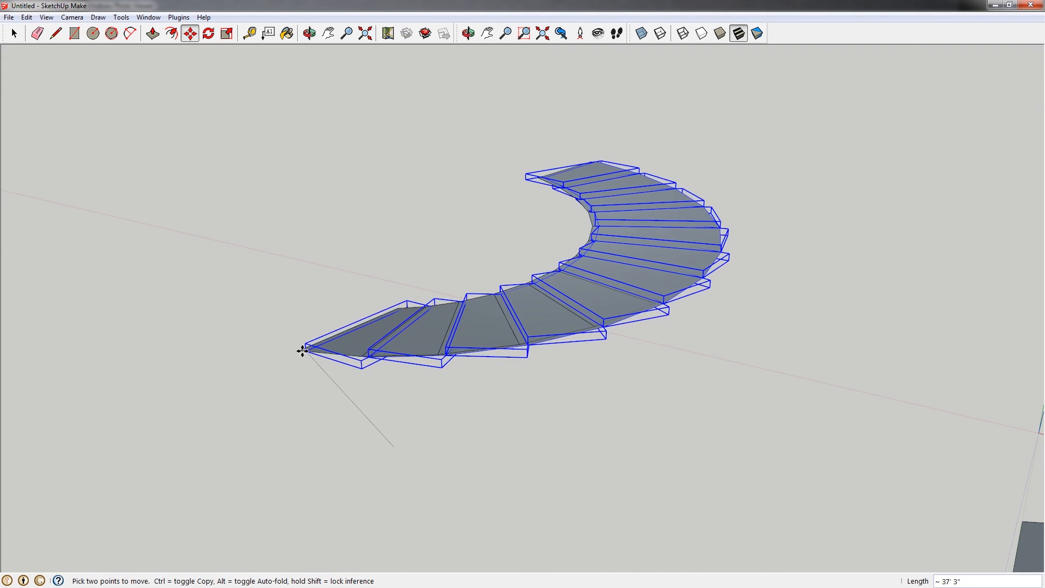
left_click(300, 346)
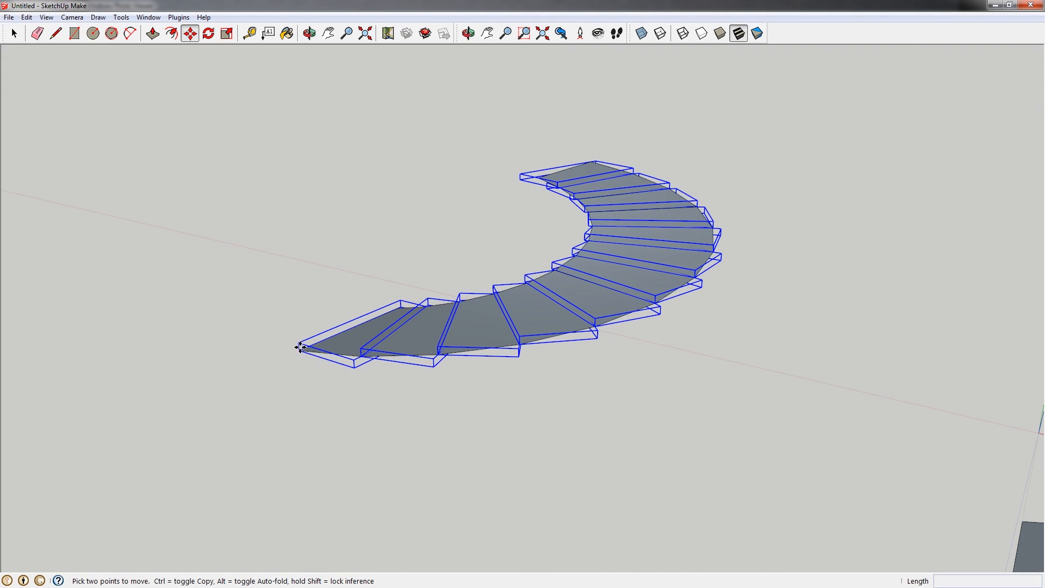
- Move the second ramp copy 12 inches straight down along the blue axis
left_click(299, 354)
type("12")
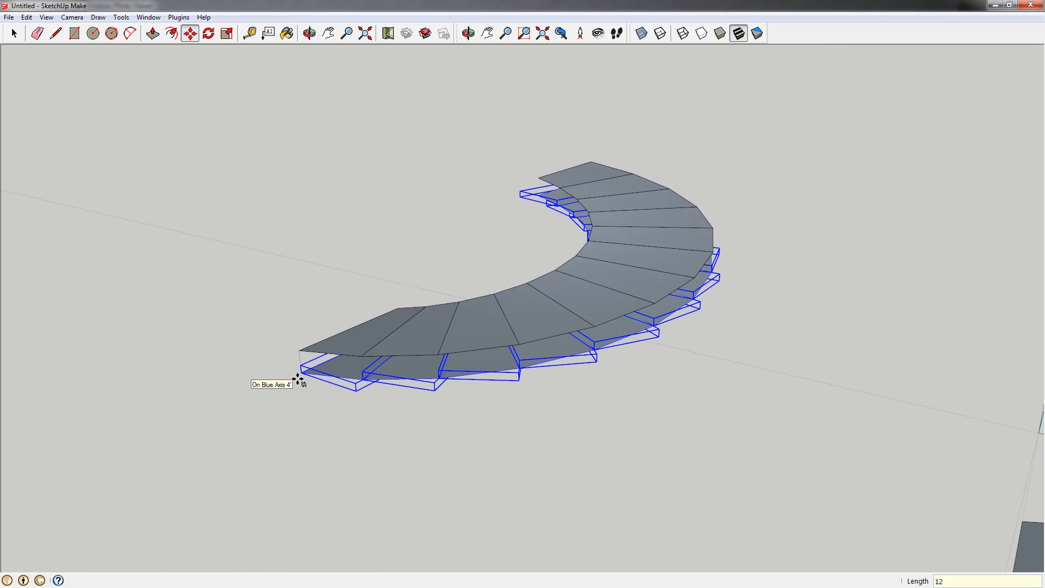
key("Return")
key("space")
- Select both stacked ramp copies and explode their segment components
scroll(384, 348, "up", 2)
middle_click_drag(392, 345, 528, 397)
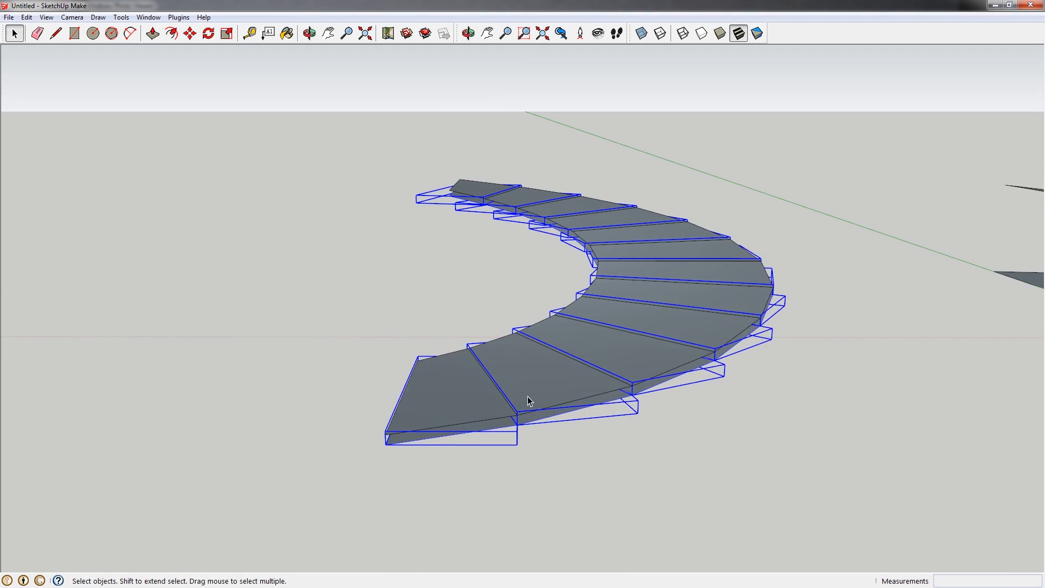
left_click(524, 279)
left_click_drag(350, 124, 863, 539)
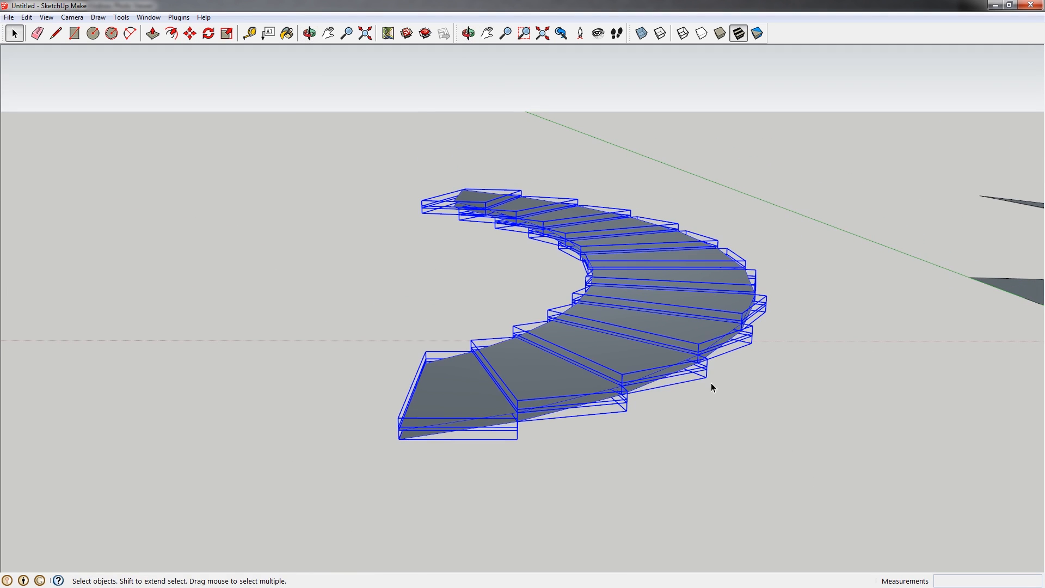
right_click(653, 338)
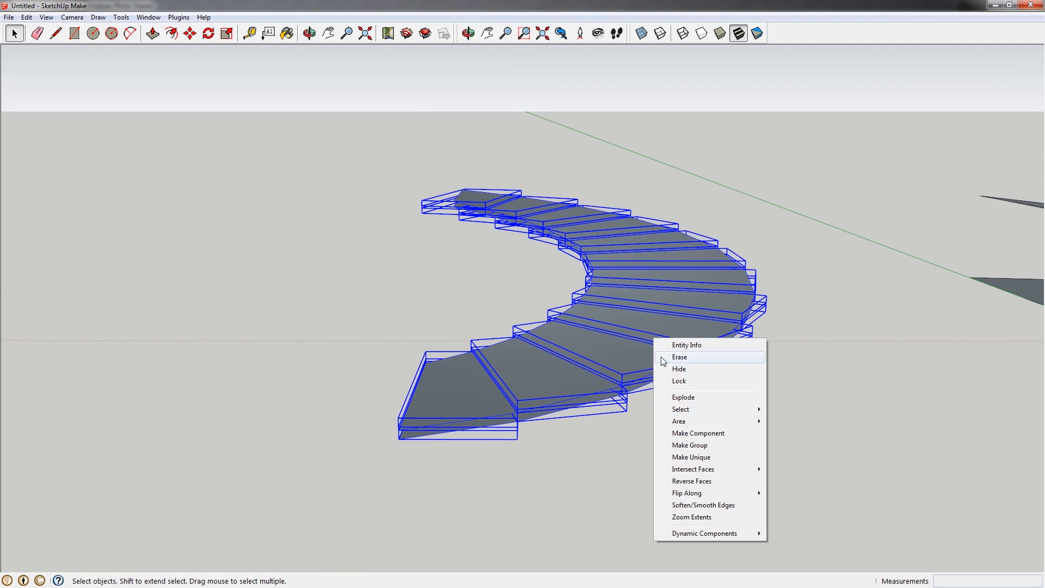
left_click(686, 400)
left_click(502, 390)
key("m")
left_click(500, 393)
key("Escape")
key("space")
- Draw vertical lines between the two ramp layers at the lowest segment's outer corners to close its outer side face
scroll(476, 421, "up", 2)
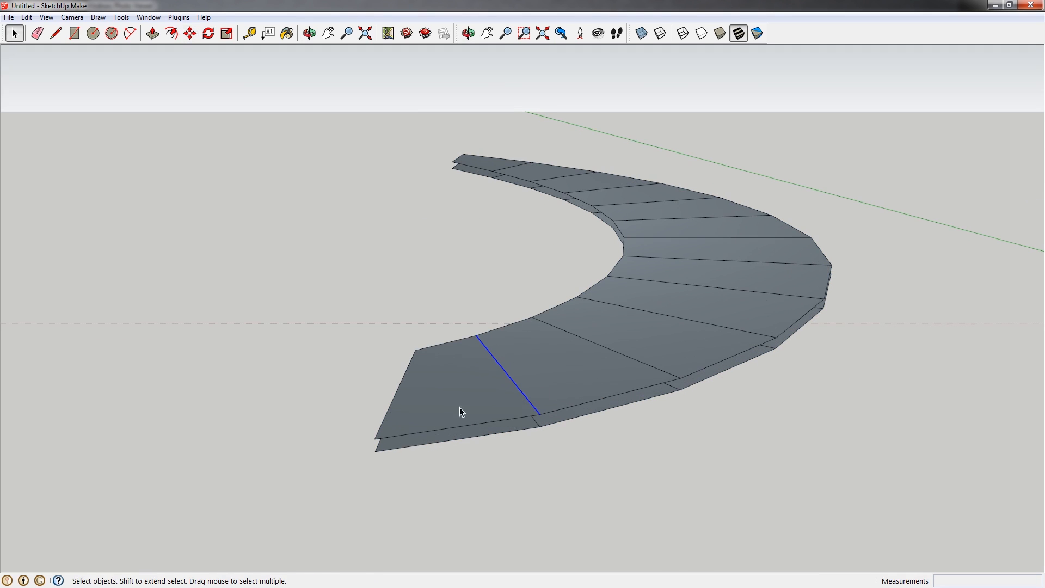
key("l")
left_click(375, 449)
left_click(374, 438)
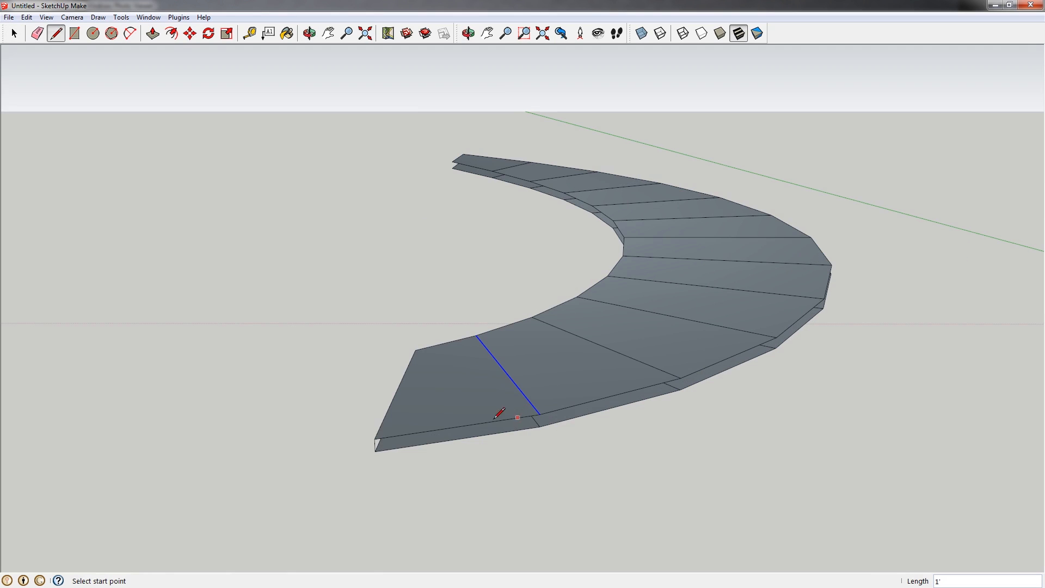
left_click(539, 413)
left_click(539, 426)
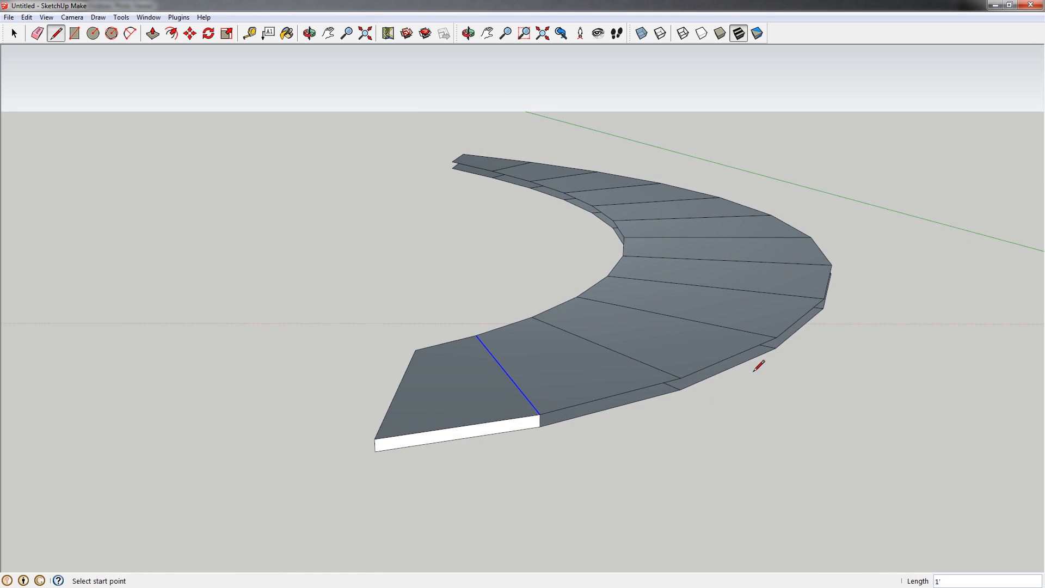
- Connect the two layers with vertical lines at the next five outer corners, closing the outer side through the sixth segment
left_click(681, 377)
left_click(680, 389)
left_click(775, 338)
left_click(775, 349)
left_click(823, 298)
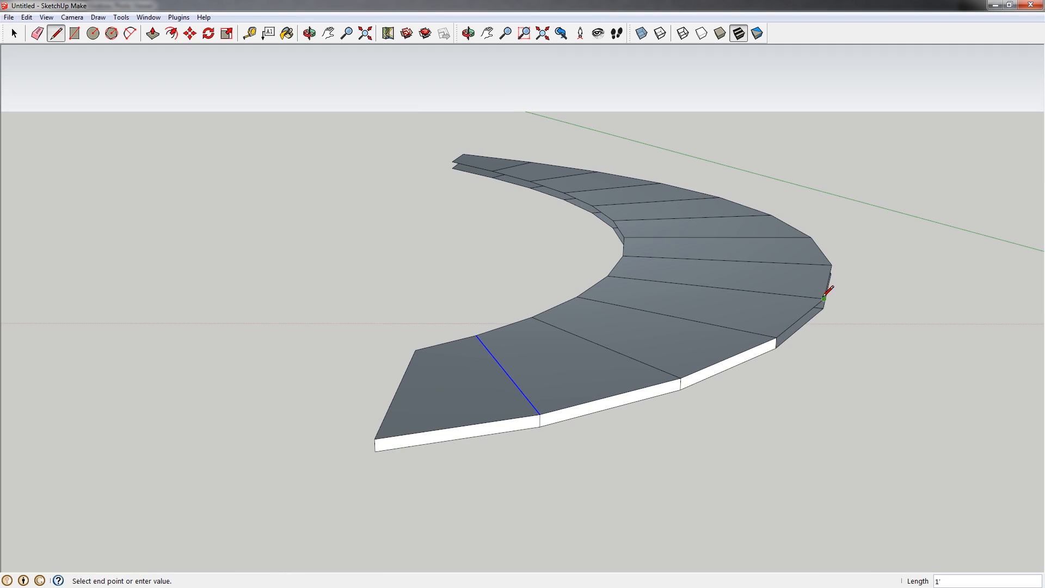
left_click(822, 308)
middle_click_drag(759, 307, 589, 348)
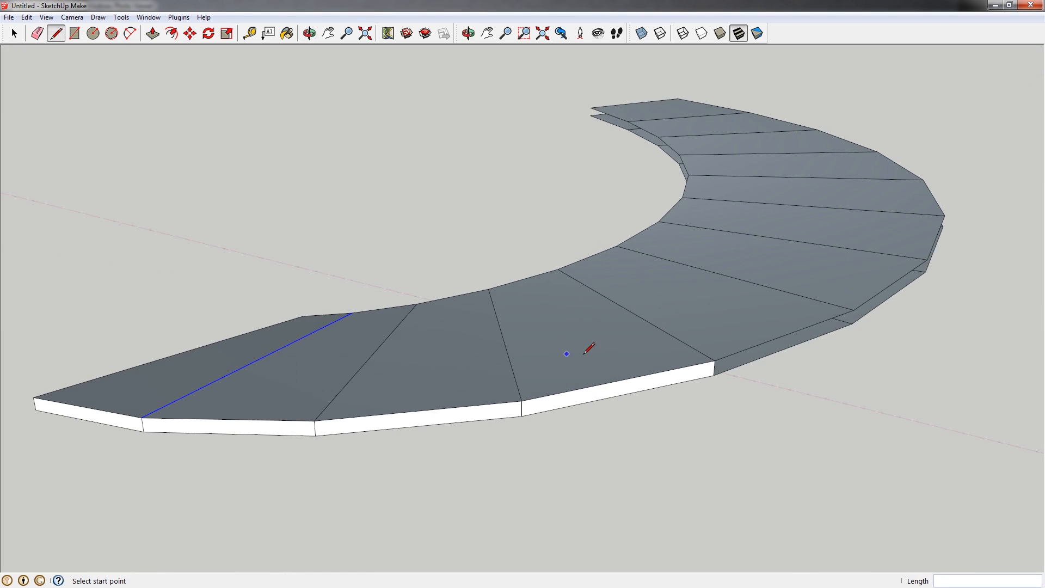
left_click(854, 309)
left_click(855, 319)
middle_click_drag(856, 319, 655, 312)
left_click(913, 310)
left_click(911, 324)
mouse_move(911, 325)
middle_mouse_down()
mouse_move(654, 361)
mouse_move(350, 351)
mouse_move(504, 362)
mouse_move(403, 340)
mouse_move(374, 385)
mouse_move(378, 373)
mouse_move(480, 354)
mouse_move(558, 363)
mouse_move(390, 361)
mouse_move(413, 325)
mouse_move(364, 296)
mouse_move(440, 383)
mouse_move(488, 387)
mouse_move(482, 375)
middle_mouse_up()
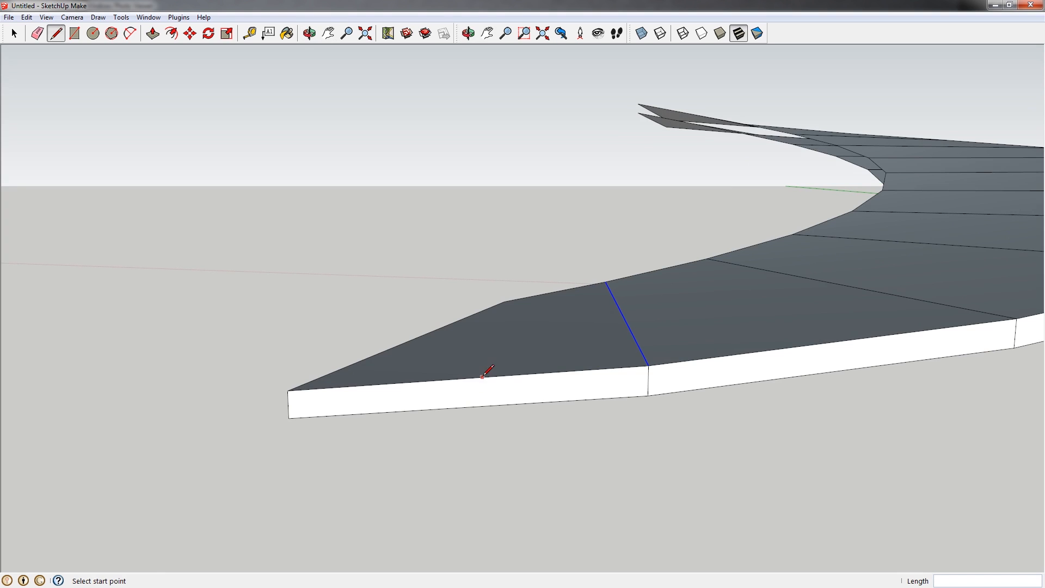
middle_click_drag(498, 375, 625, 379)
left_click(556, 377)
scroll(566, 402, "up", 1)
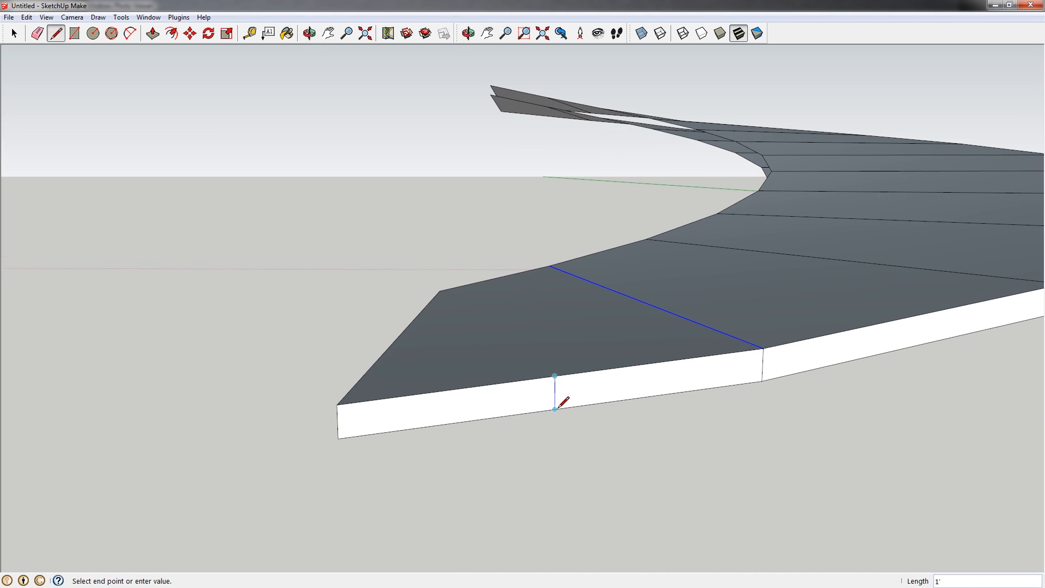
scroll(560, 399, "up", 1)
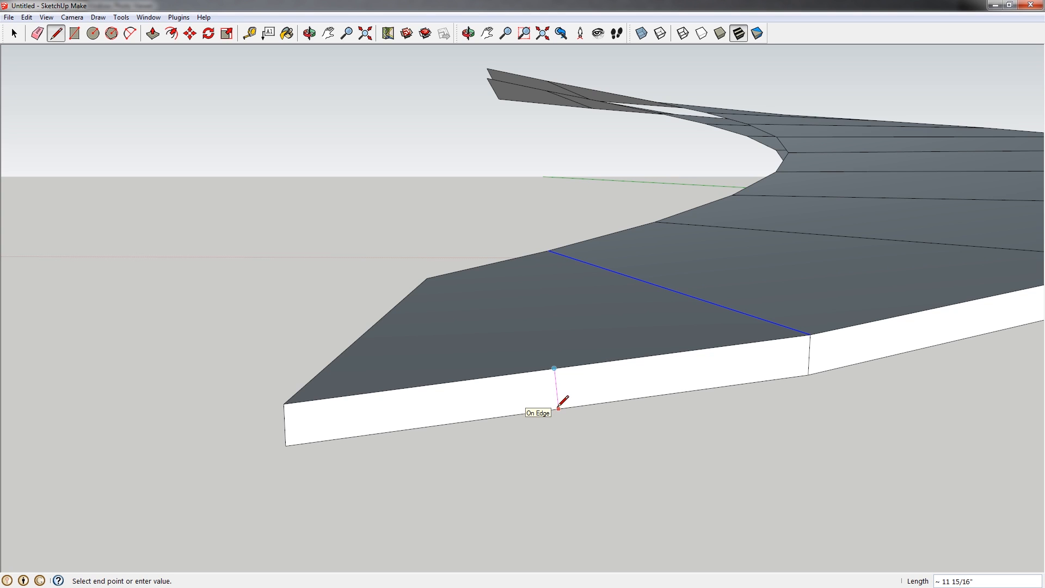
middle_click_drag(613, 344, 619, 385, "shift")
scroll(544, 318, "down", 5)
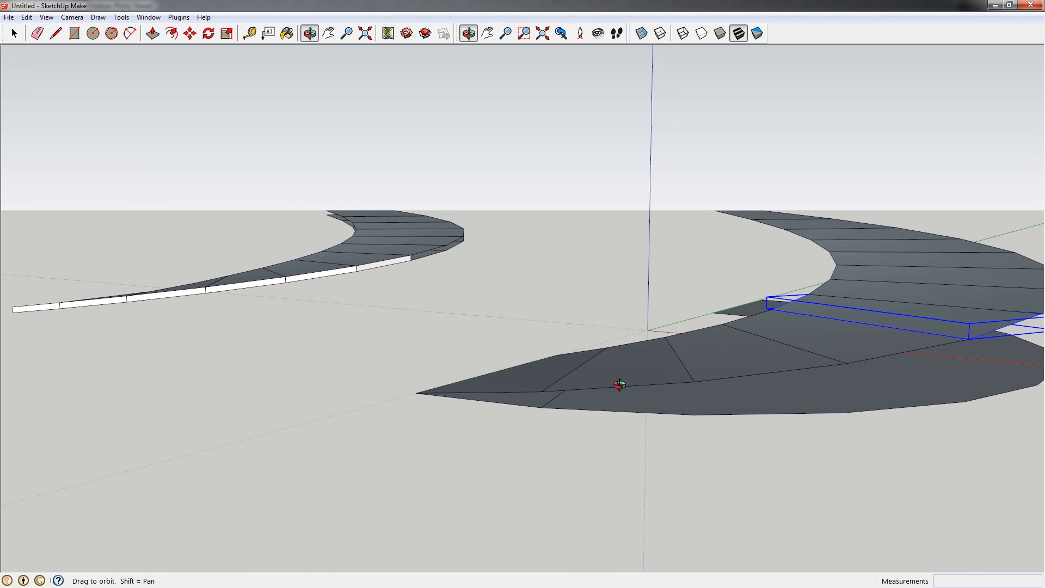
middle_click_drag(619, 384, 697, 398)
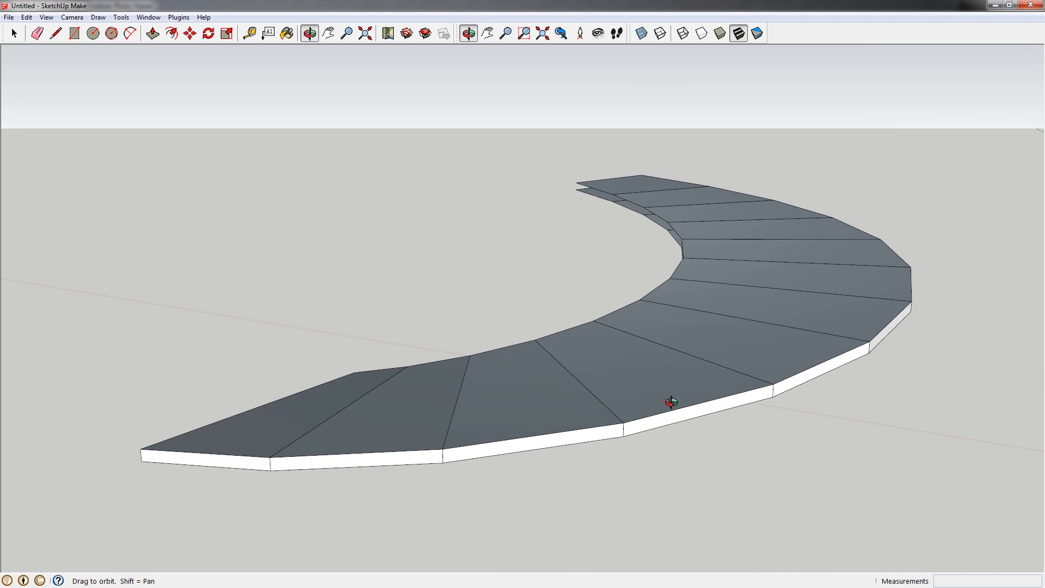
middle_click_drag(544, 398, 502, 384)
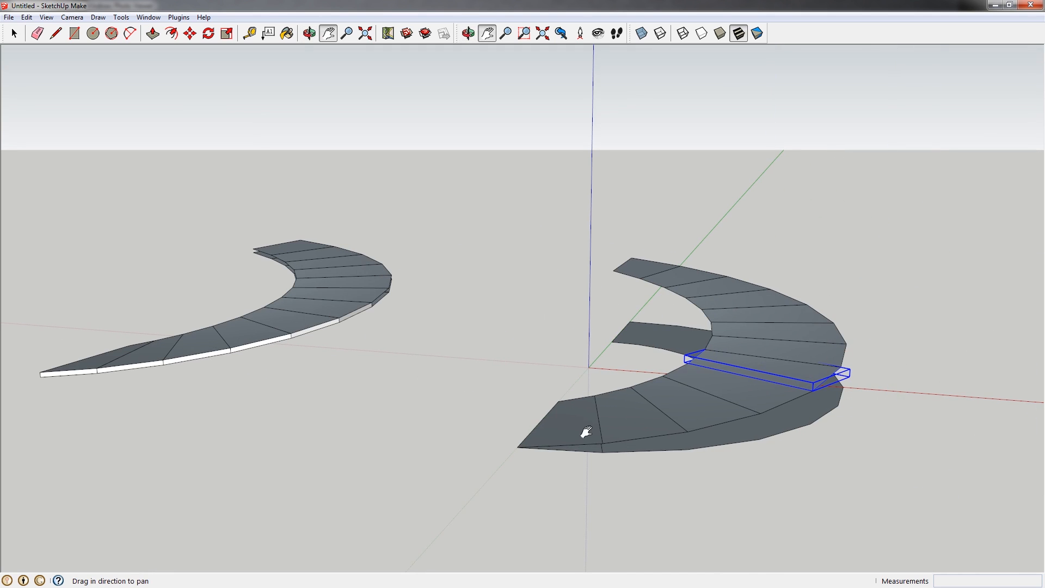
- Open the lowest segment of the upper ramp at its foot for component editing
scroll(572, 438, "up", 3)
middle_click_drag(572, 437, 518, 439)
scroll(518, 439, "down", 3)
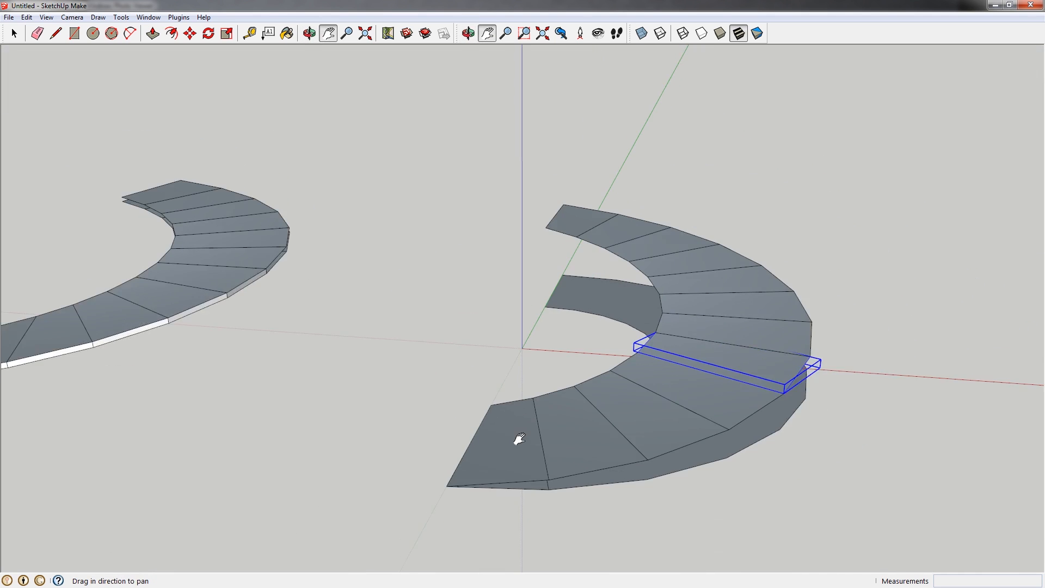
scroll(518, 440, "down", 1)
left_click(518, 439)
scroll(520, 442, "up", 4)
middle_click_drag(533, 483, 544, 331)
scroll(526, 462, "up", 5)
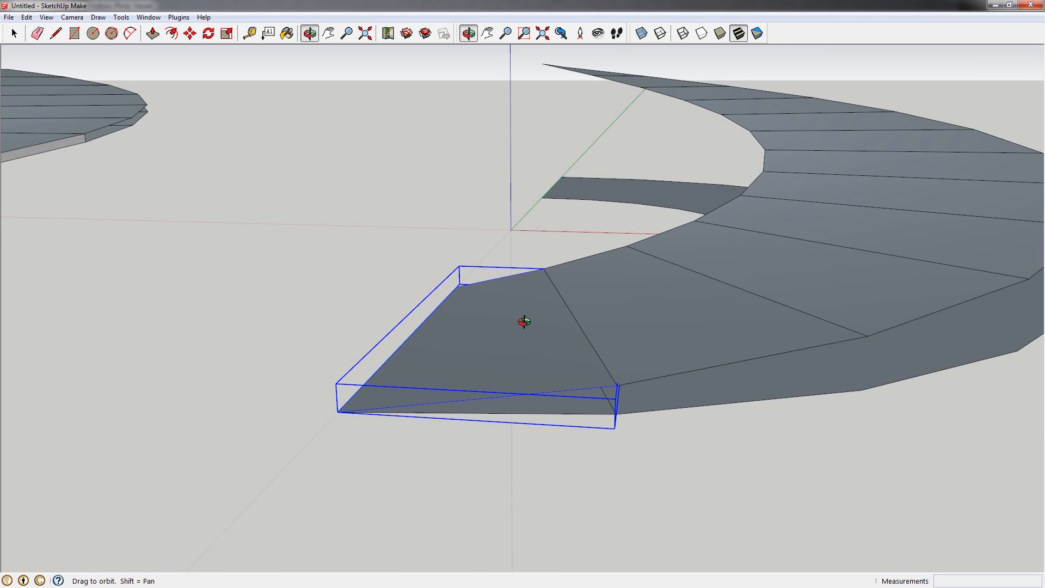
key("h")
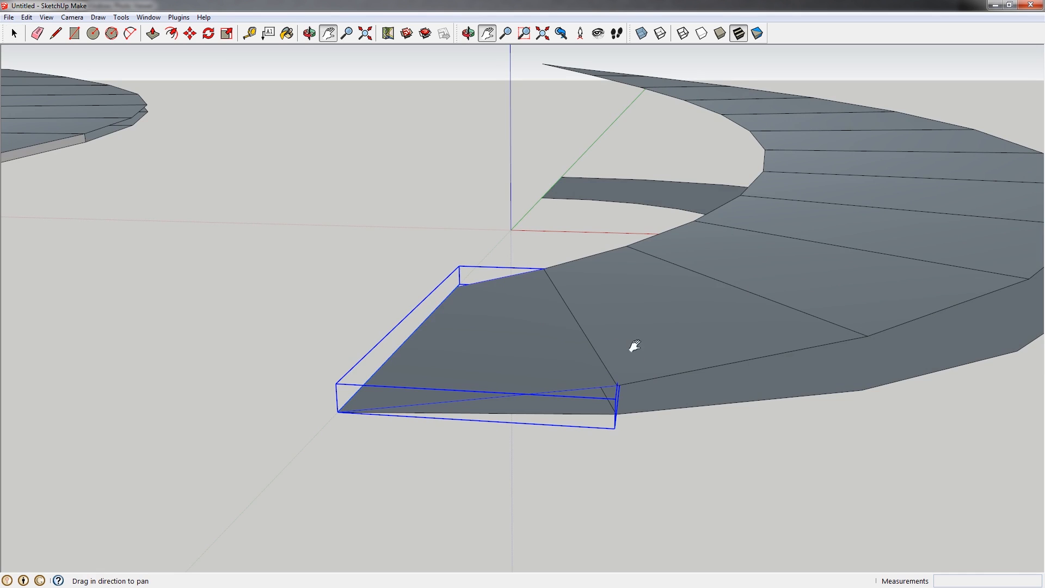
middle_click_drag(640, 350, 674, 367)
scroll(597, 368, "up", 2)
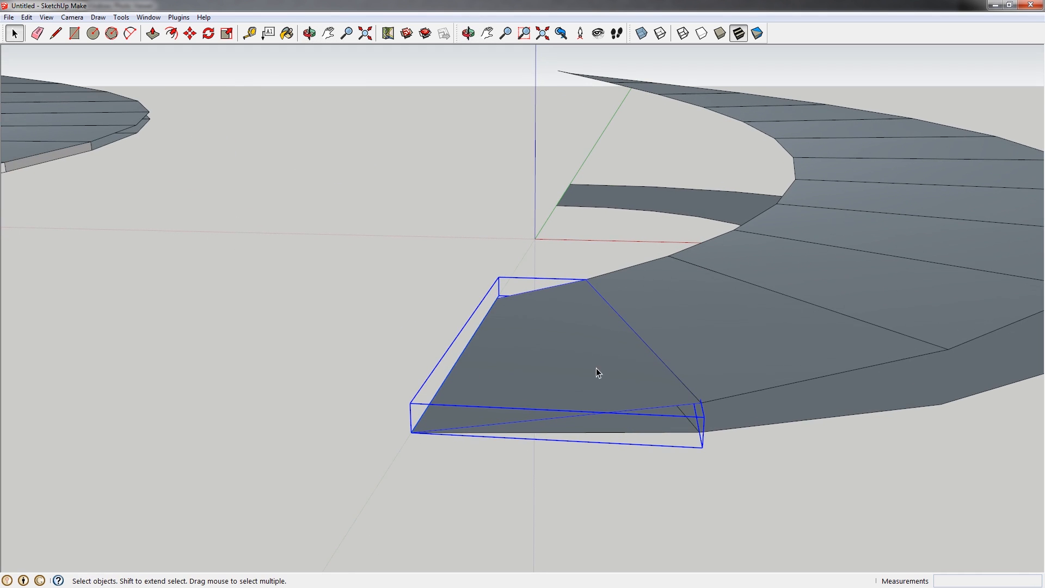
triple_click(577, 358)
- Draw lines from the segment's uphill outer corner down to the lower layer and back to the ramp's outer tip, closing the outer side face
scroll(581, 362, "up", 3)
middle_click_drag(588, 366, 595, 345, "shift")
key("l")
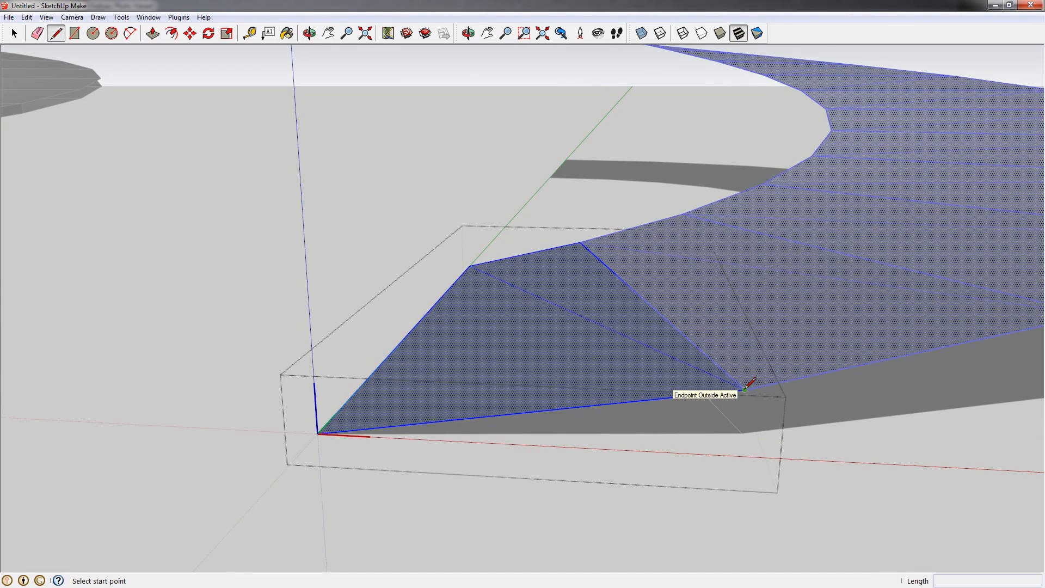
left_click(744, 389)
left_click(742, 432)
left_click(318, 434)
- Draw a 12-inch line perpendicular to the segment's outer top edge, running downward across the side face from the edge's midpoint
middle_click_drag(318, 433, 677, 419)
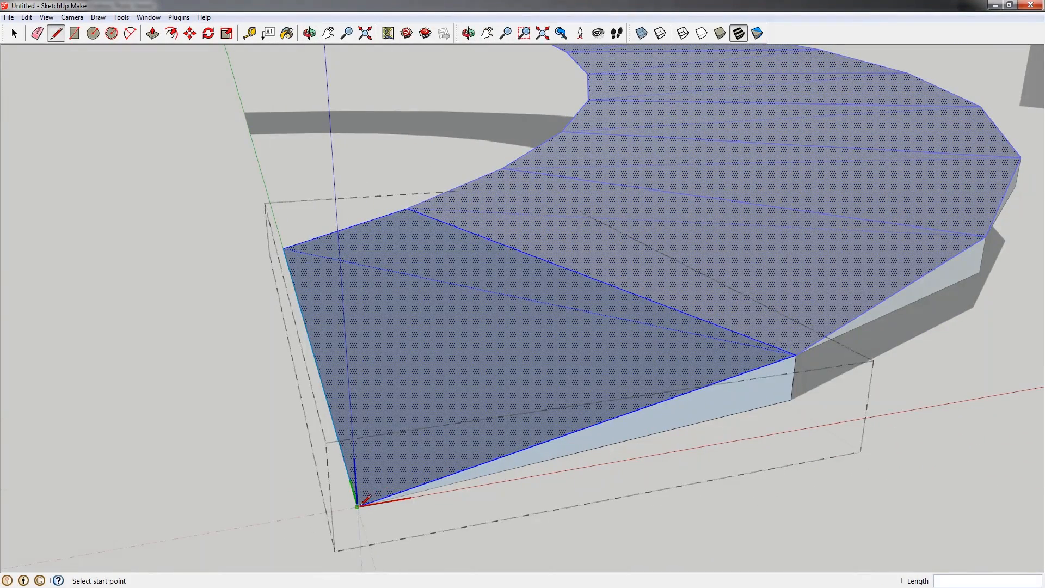
middle_click_drag(435, 481, 423, 460)
left_click(383, 477)
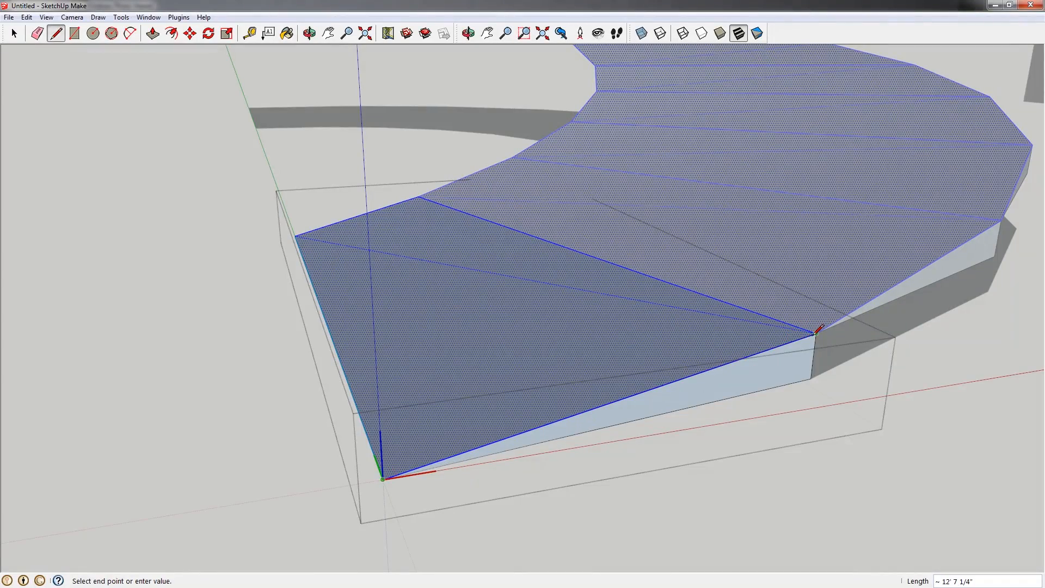
middle_click_drag(666, 406, 691, 368)
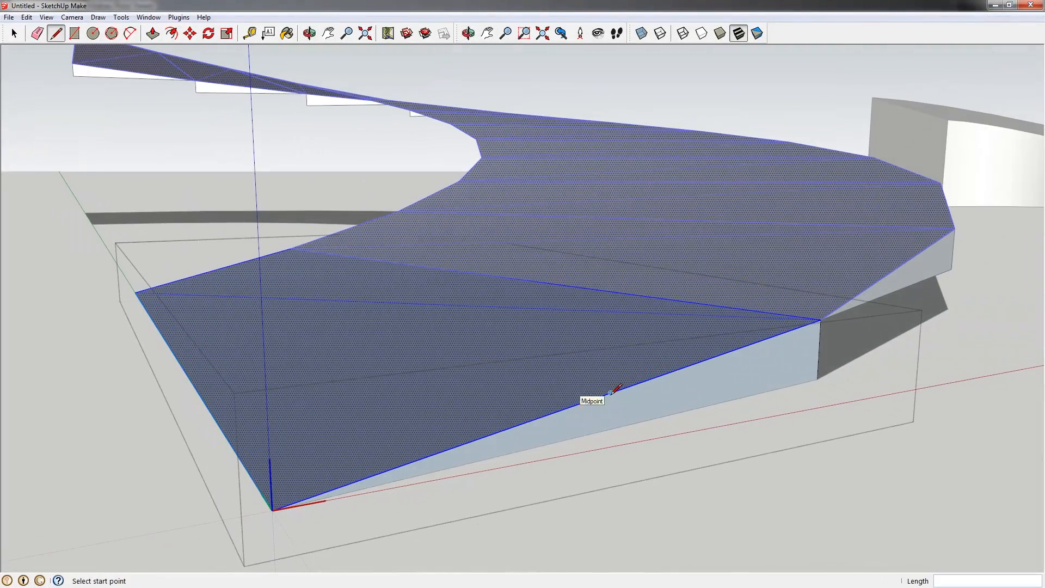
scroll(616, 389, "up", 1)
left_click(614, 391)
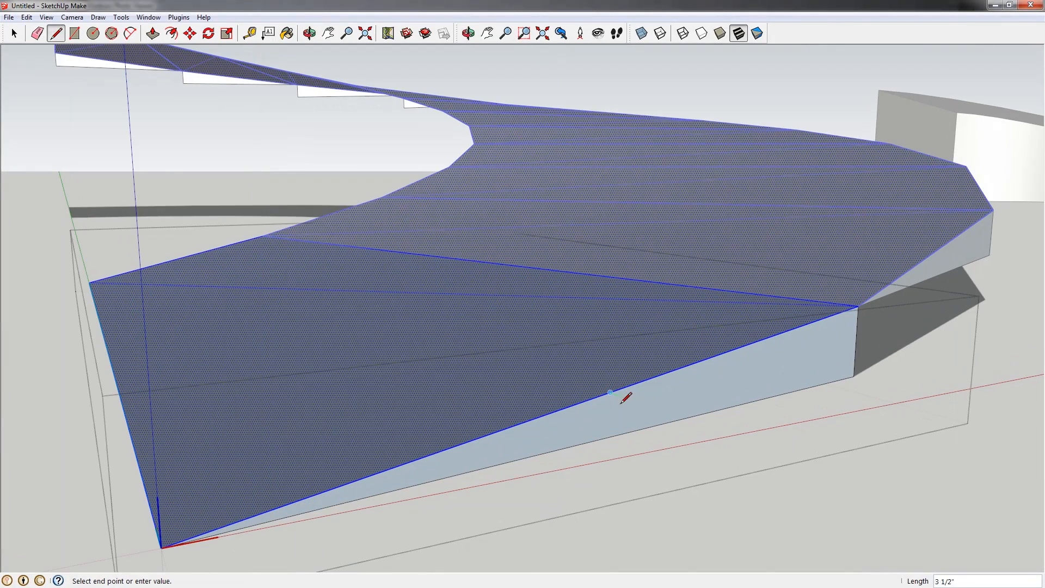
scroll(630, 397, "up", 2)
scroll(628, 405, "up", 1)
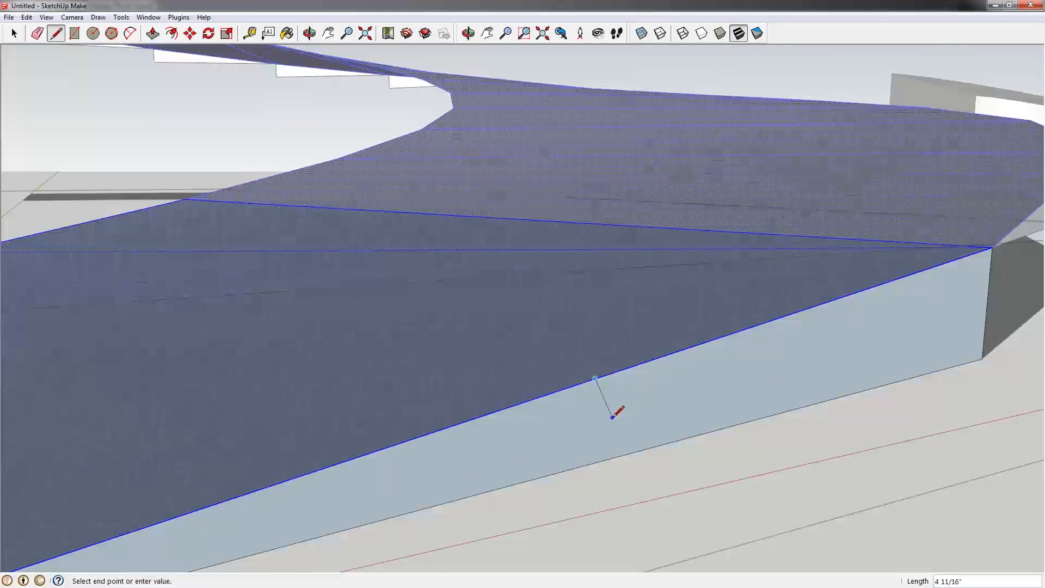
scroll(608, 416, "up", 1)
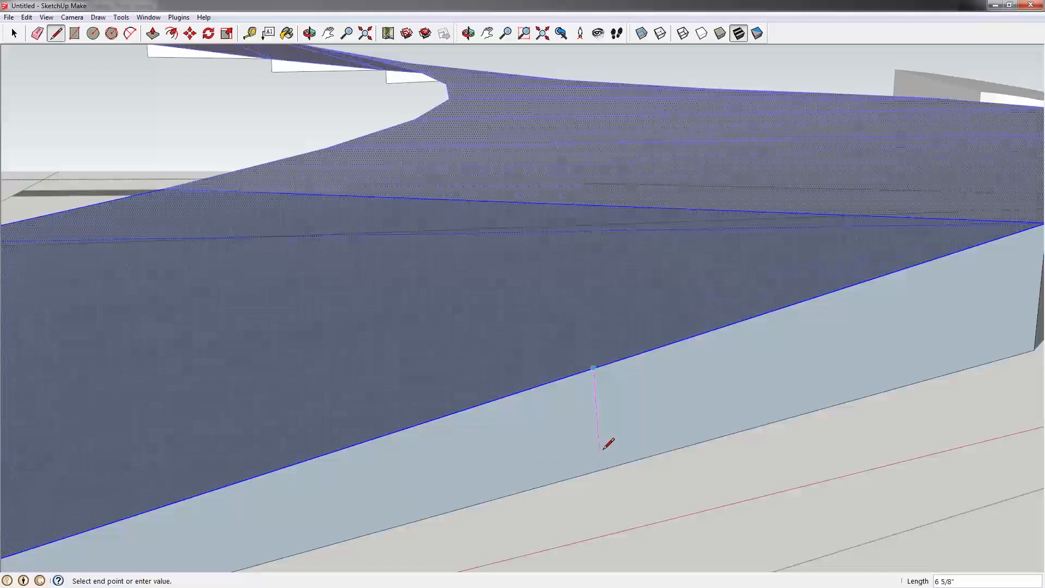
key("Return")
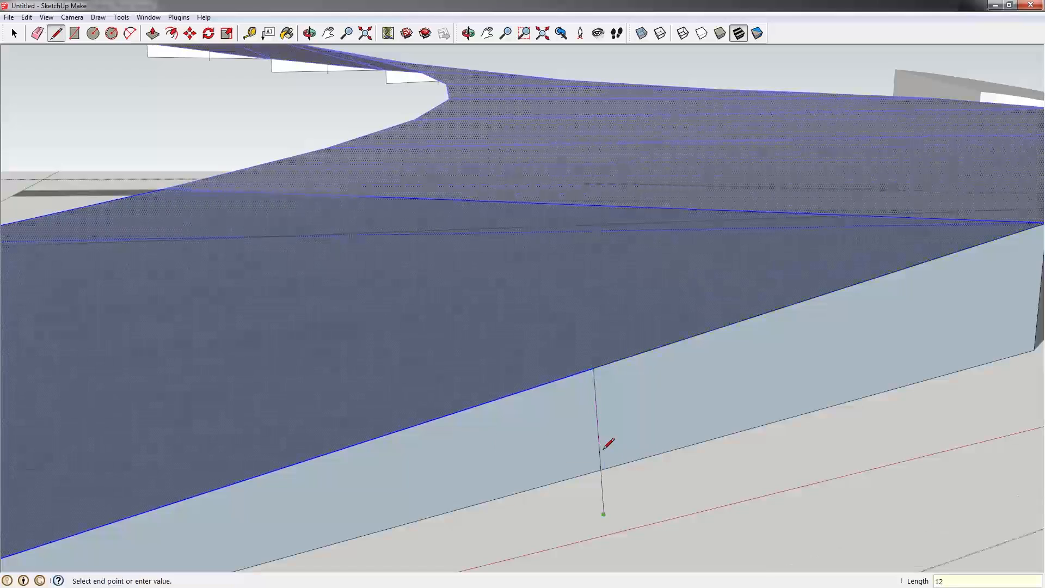
- From the lower end of the 12-inch line, draw a line parallel to the outer top edge, extending past the uphill corner
mouse_move(611, 385)
middle_mouse_down()
mouse_move(594, 345)
mouse_move(575, 362)
mouse_move(517, 334)
middle_mouse_up()
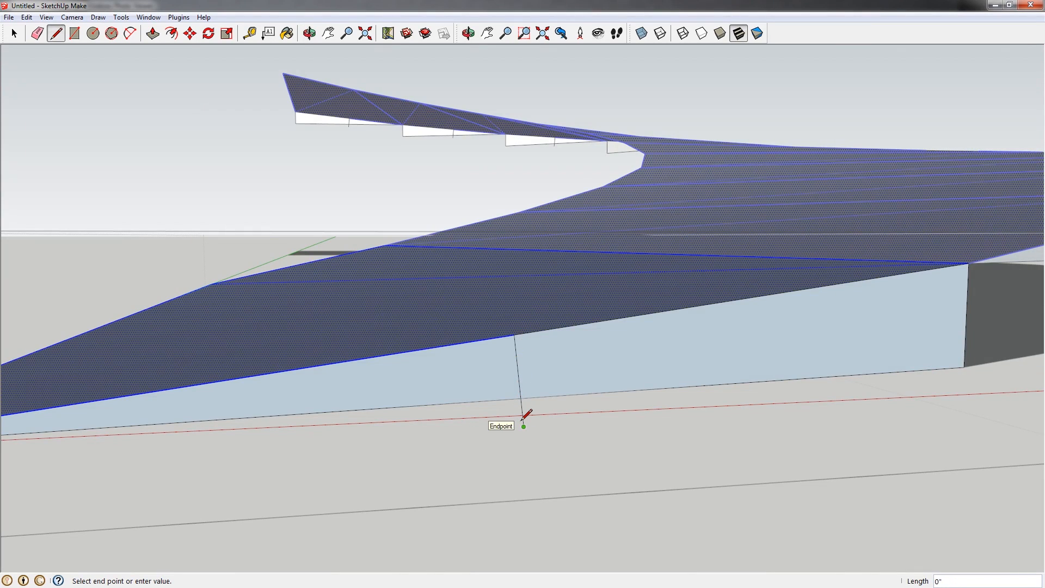
scroll(524, 420, "down", 3)
scroll(523, 416, "up", 3)
middle_click_drag(543, 368, 512, 373)
key("Escape")
middle_click_drag(921, 288, 871, 286, "shift")
left_click(871, 286)
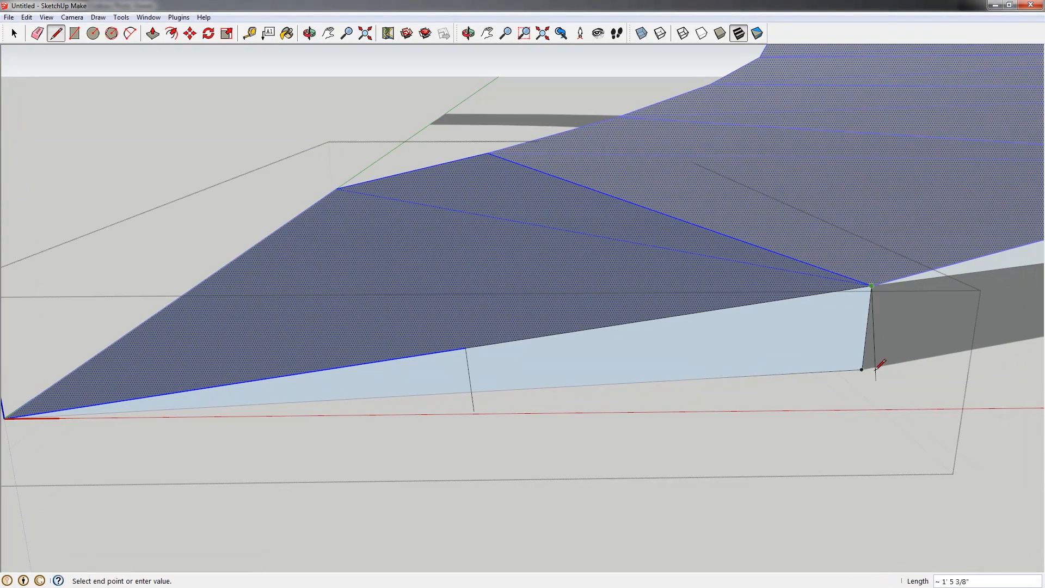
key("Escape")
left_click(474, 342)
left_click(871, 285)
middle_click_drag(871, 285, 578, 396)
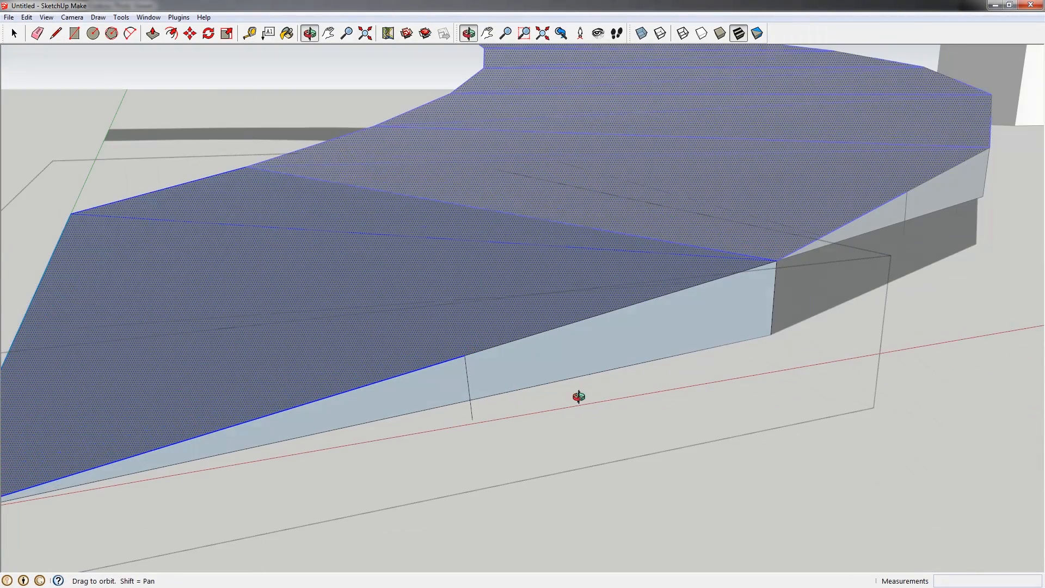
left_click(472, 419)
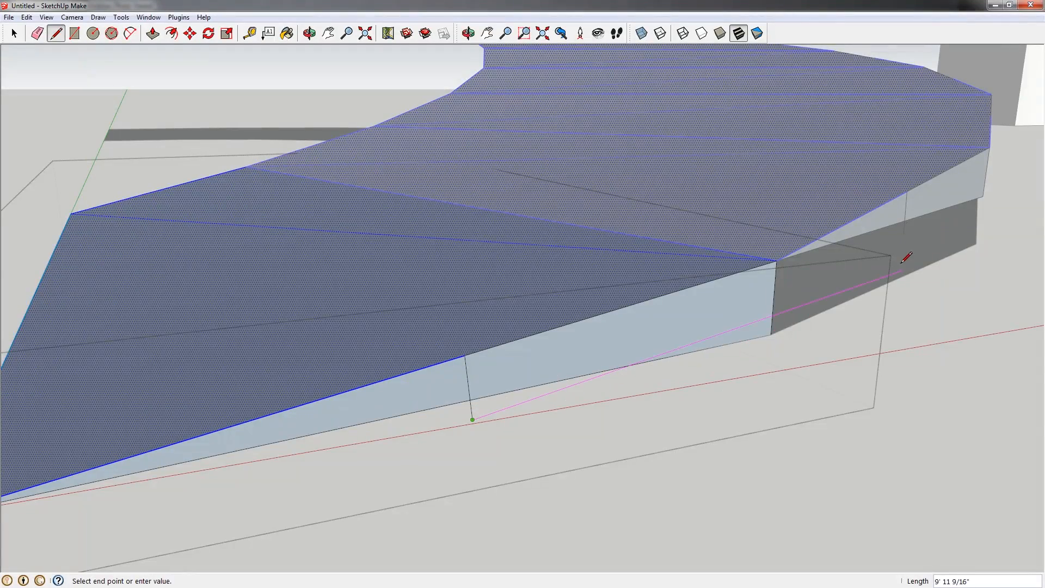
left_click(917, 256)
- Continue the parallel bottom line in the opposite direction, past the segment's low outer corner
middle_click_drag(918, 256, 538, 368)
left_click(539, 380)
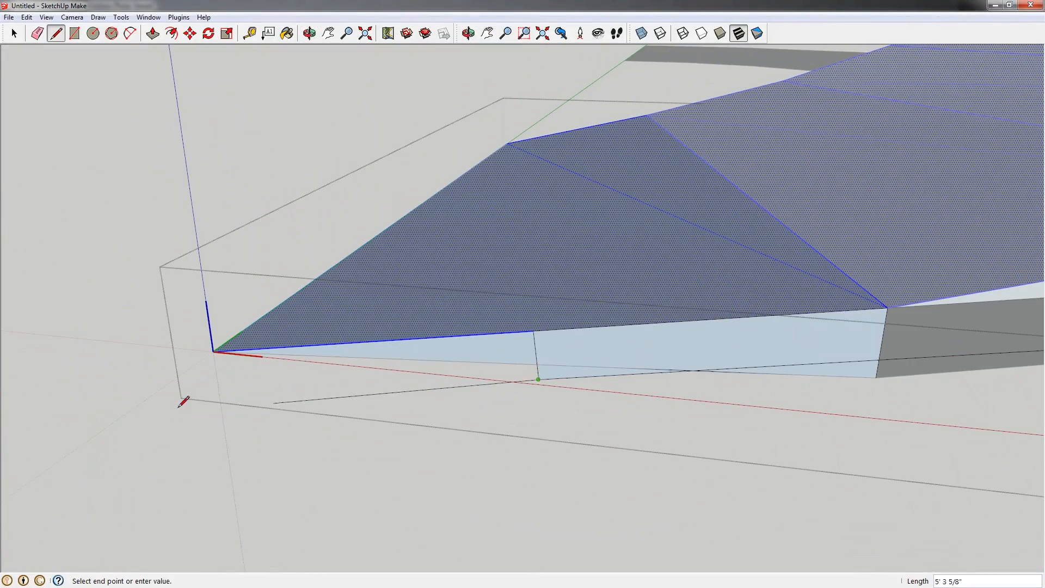
left_click(130, 403)
key("Escape")
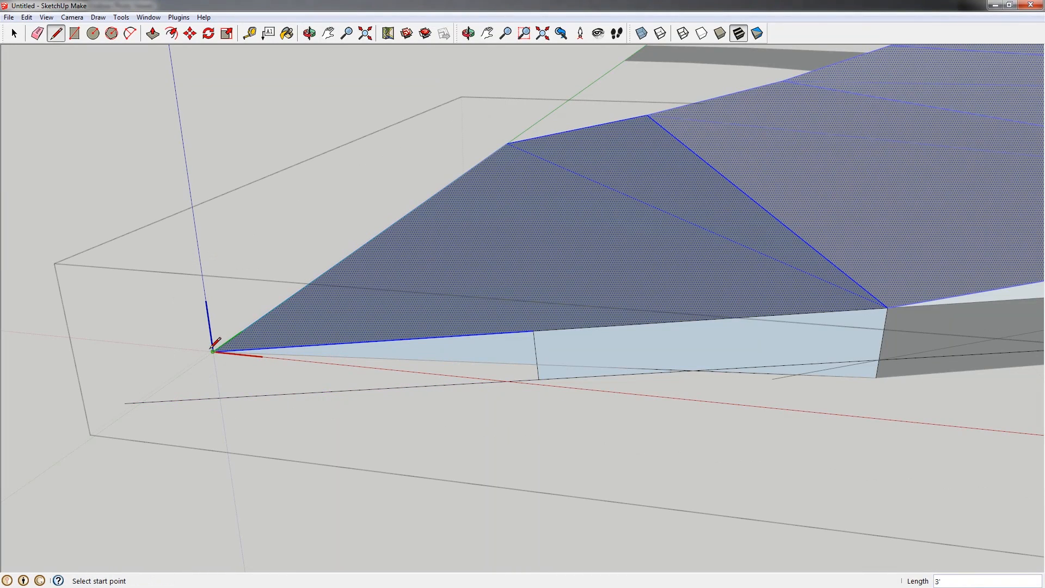
- Close the low end of the outer side face with a perpendicular line from the outer tip to the parallel bottom line
left_click(212, 351)
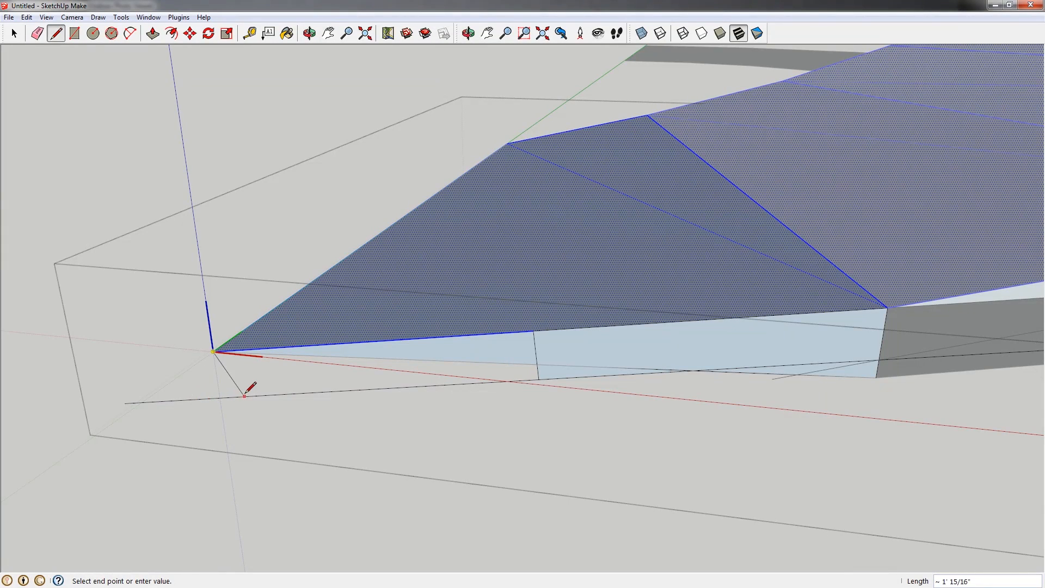
middle_click_drag(224, 396, 401, 386)
key("Escape")
left_click(542, 333)
left_click(543, 376)
left_click(193, 432)
left_click(207, 486)
- Erase the leftover vertical stub, the overshooting end of the bottom line and the old sloped edge on the outer side
middle_click_drag(210, 482, 148, 432)
key("e")
scroll(716, 354, "up", 5)
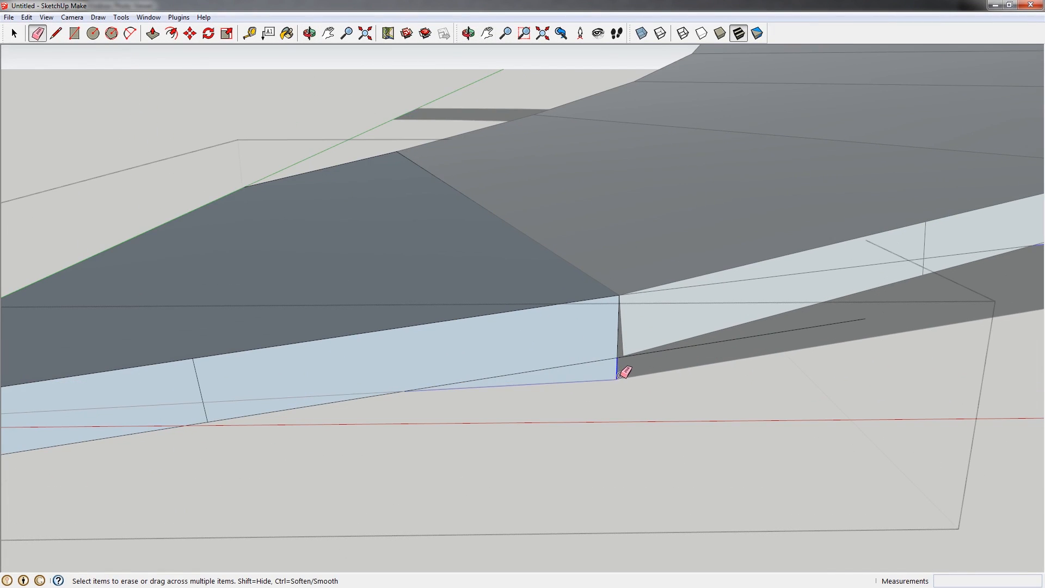
left_click_drag(619, 375, 620, 376)
left_click_drag(687, 343, 686, 355)
scroll(686, 355, "down", 3)
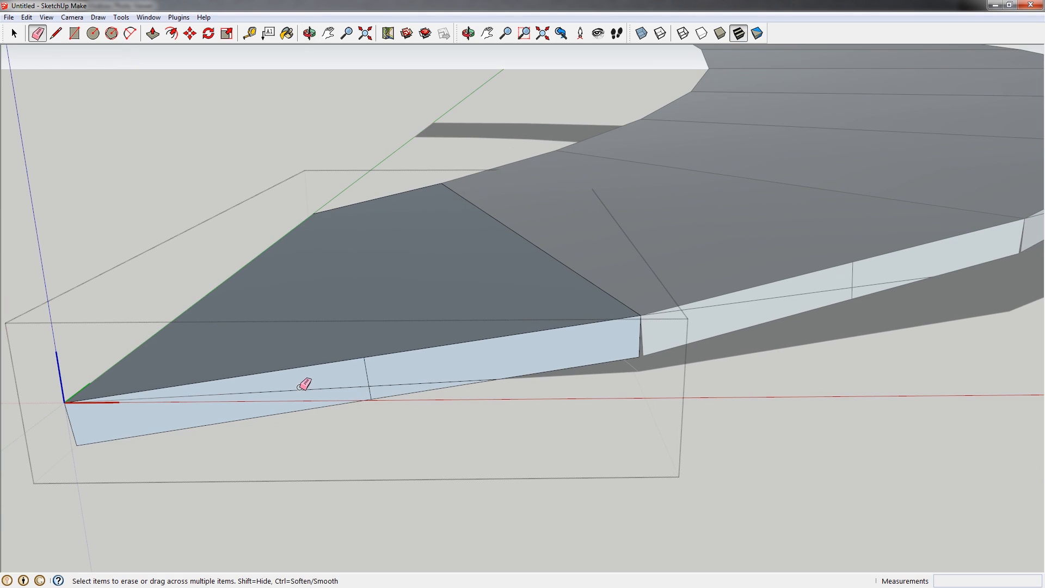
mouse_move(356, 384)
left_mouse_down()
mouse_move(373, 386)
mouse_move(340, 381)
left_mouse_up()
- Draw lines from the uphill inner corner down to the lower layer and back to the low inner corner, closing the inner side face
mouse_move(348, 373)
middle_mouse_down()
mouse_move(315, 333)
mouse_move(663, 336)
mouse_move(681, 359)
mouse_move(651, 274)
mouse_move(618, 305)
mouse_move(492, 308)
mouse_move(468, 272)
mouse_move(772, 366)
middle_mouse_up()
key("l")
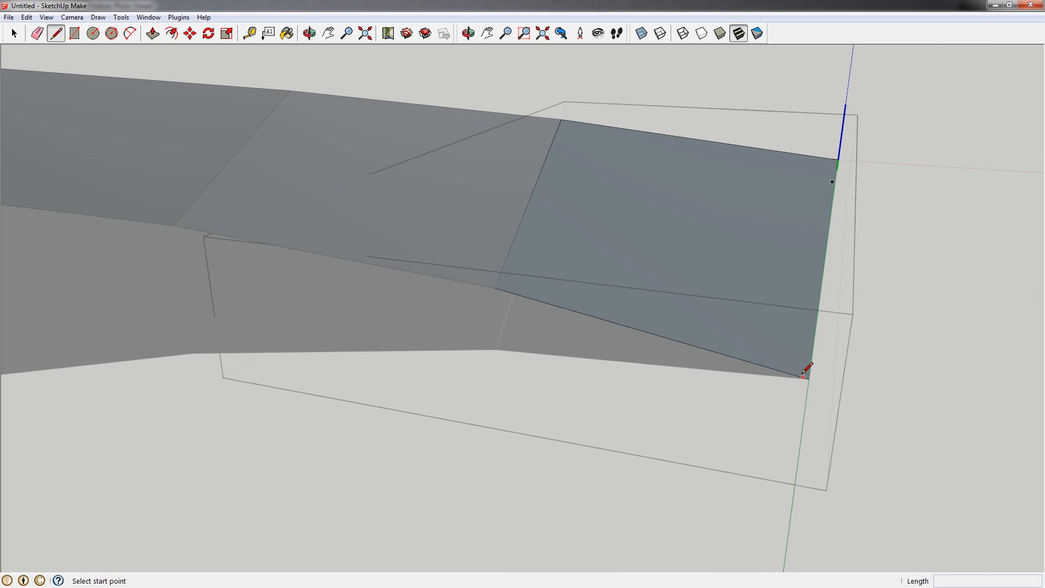
left_click(494, 288)
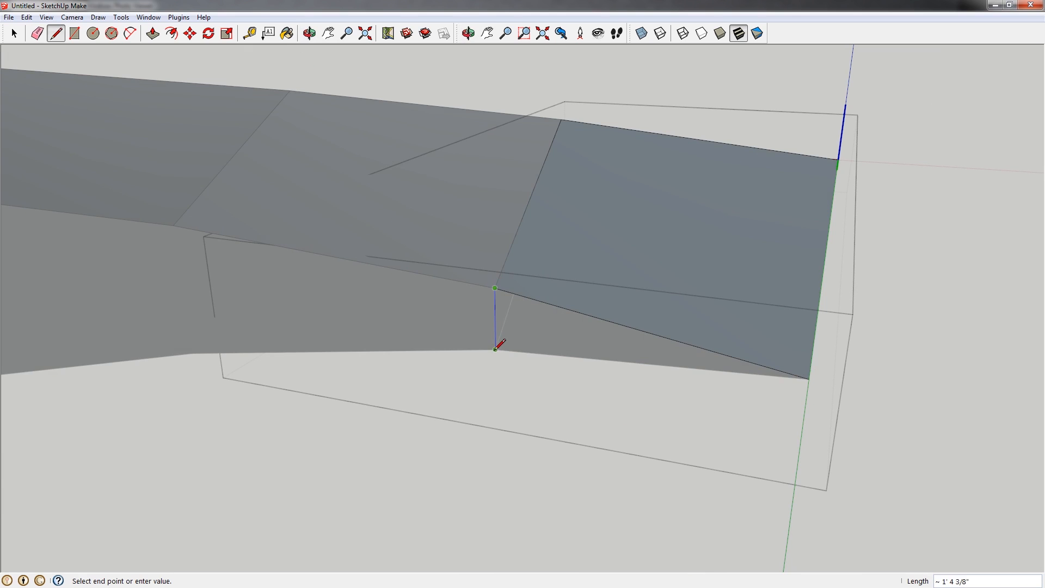
left_click(808, 377)
middle_click_drag(808, 378, 823, 411)
scroll(624, 336, "up", 3)
left_click(843, 446)
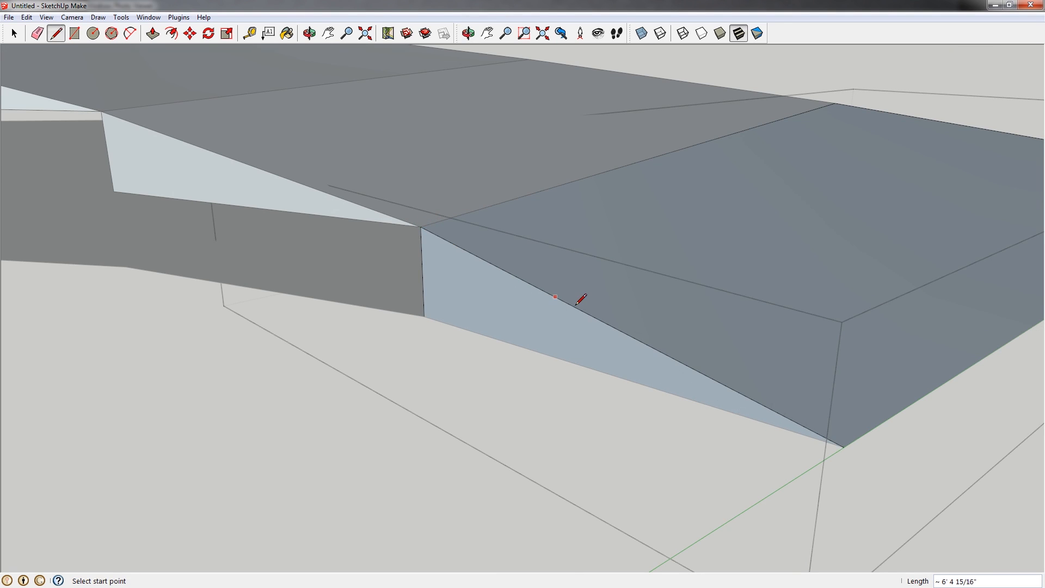
- Draw a perpendicular line down from the inner top edge's midpoint, and from its end a line parallel to that edge past the uphill corner
scroll(576, 304, "up", 2)
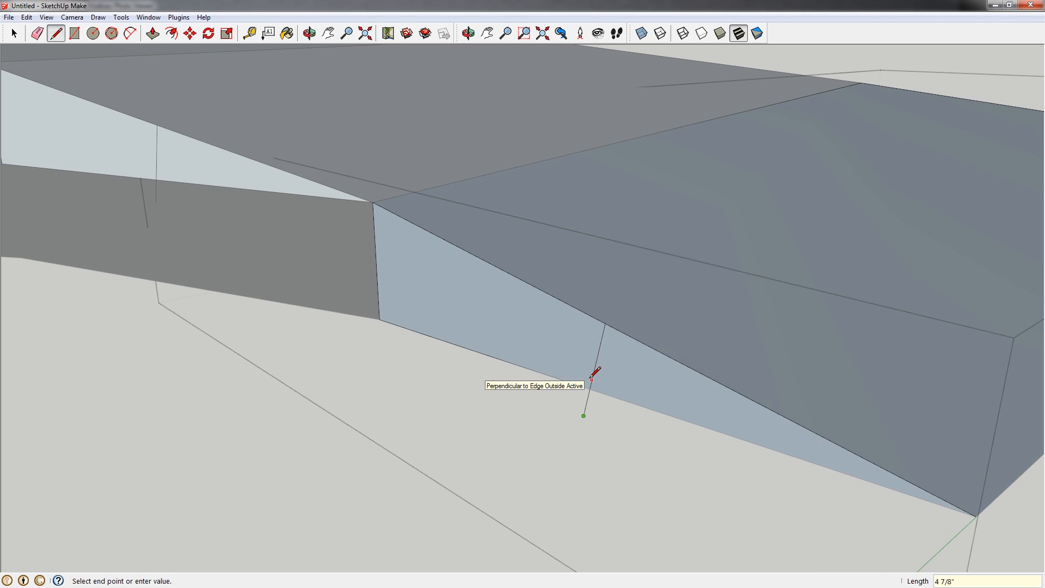
scroll(592, 378, "down", 2)
left_click(592, 381)
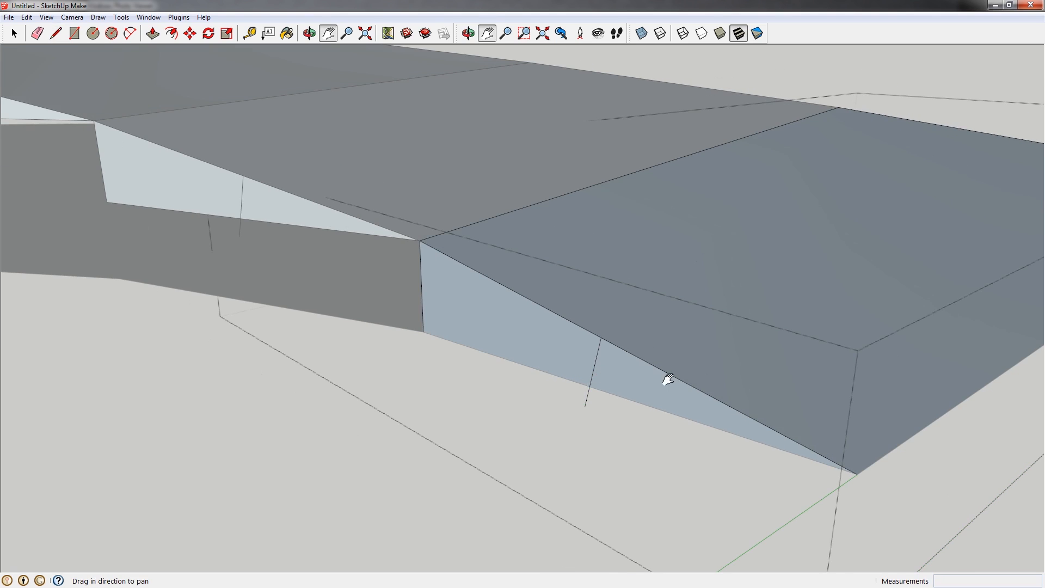
middle_click_drag(664, 381, 599, 361, "shift")
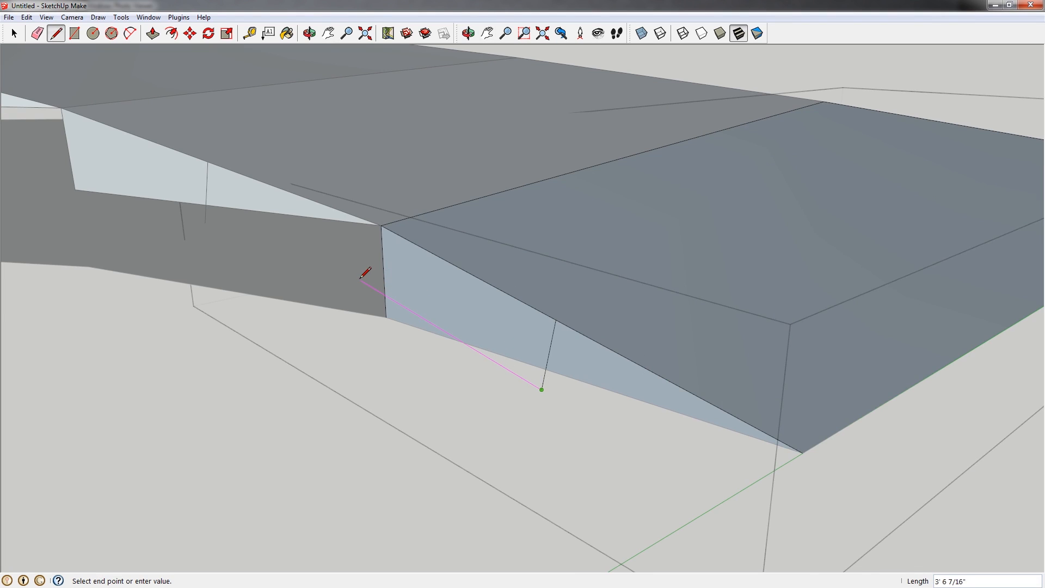
left_click(326, 259)
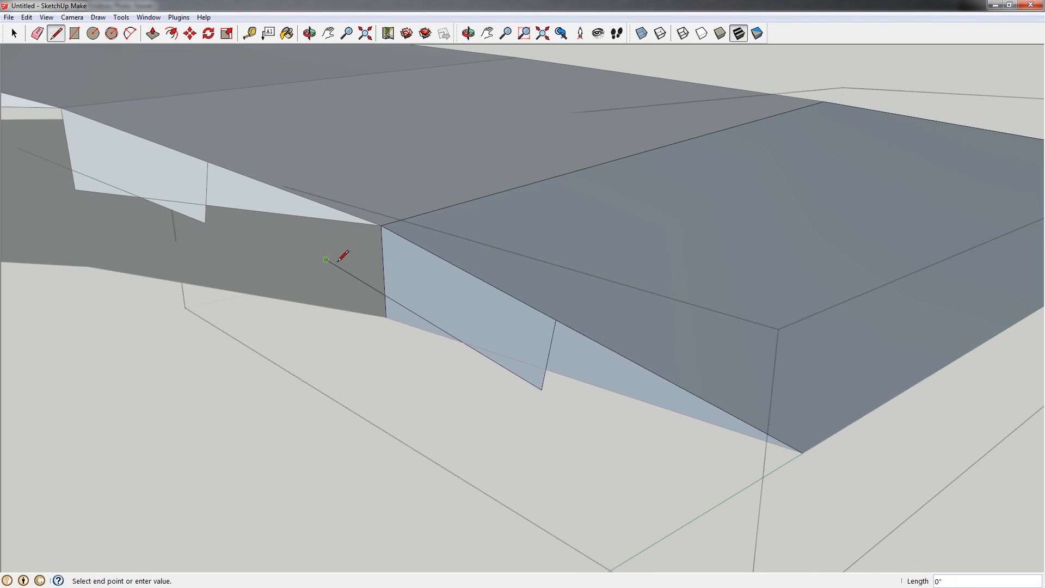
key("Escape")
- Close the uphill end of the inner side face with a line from the top corner perpendicular to the parallel bottom line
left_click(560, 320)
left_click(384, 225)
left_click(375, 288)
- Extend the inner parallel line past the low inner corner and close that end with a 1-foot perpendicular line
middle_click_drag(495, 318, 427, 299, "shift")
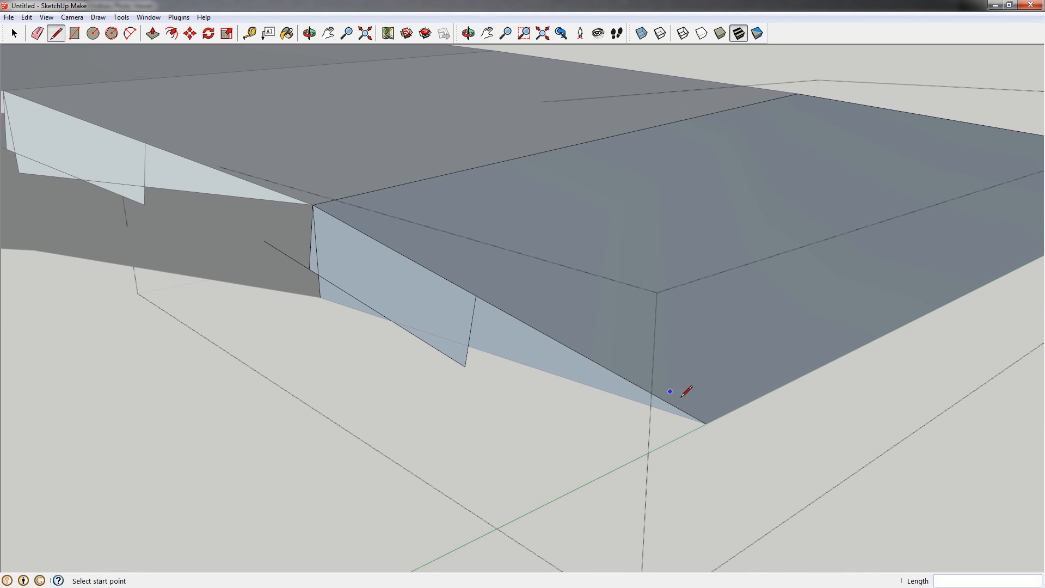
left_click(464, 363)
scroll(464, 363, "down", 2)
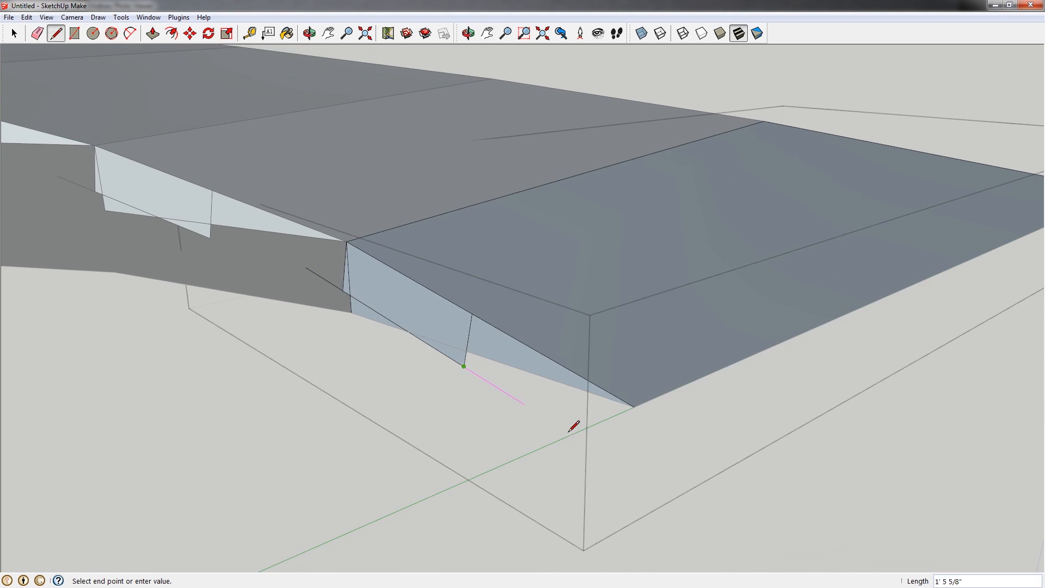
left_click(647, 482)
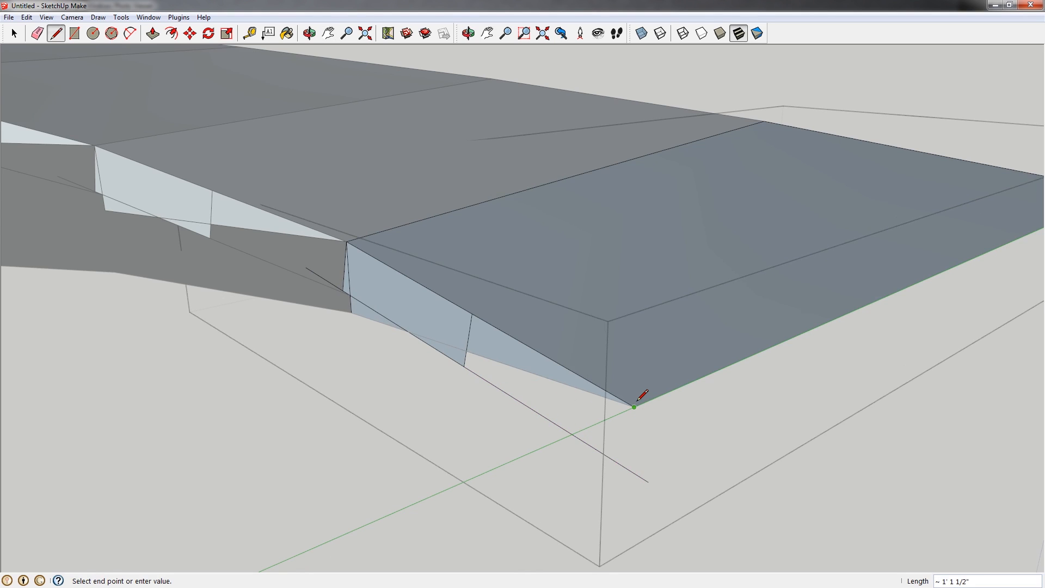
key("Escape")
left_click(471, 313)
left_click(619, 463)
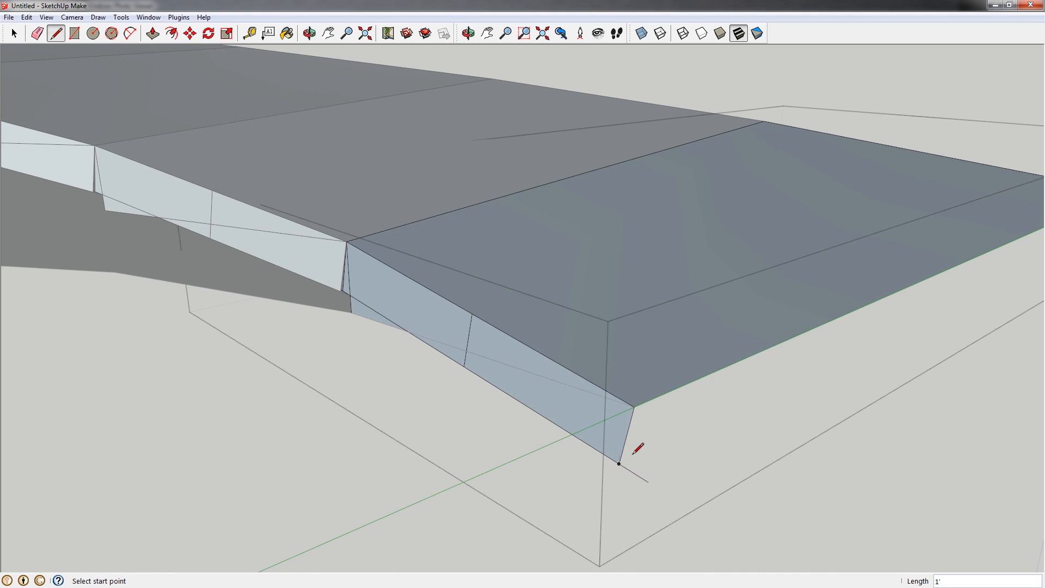
- Erase the midpoint line, the overshooting line end and the old sloped and vertical edges from the inner side face
key("e")
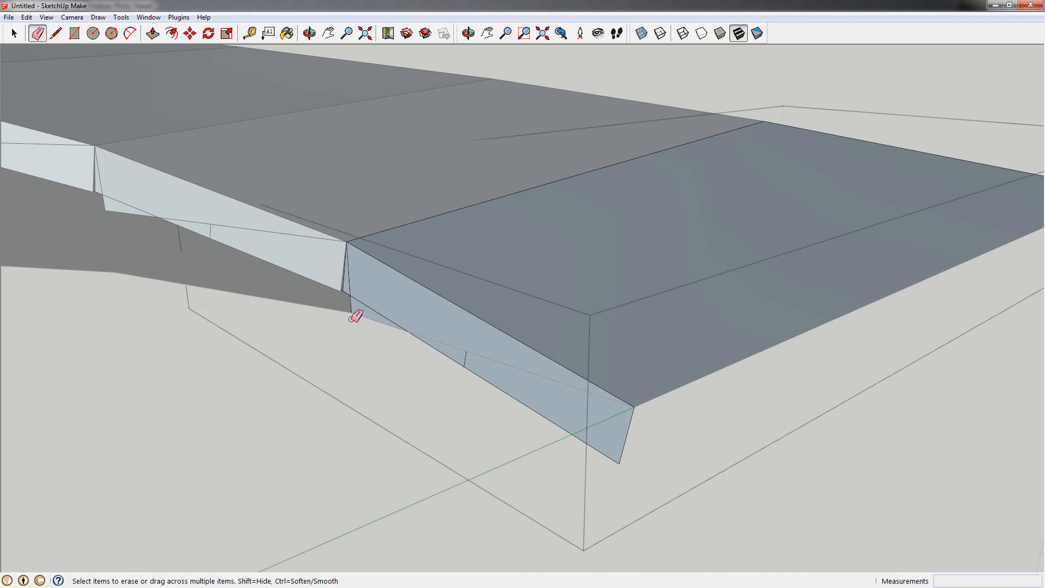
scroll(356, 311, "up", 5)
scroll(477, 334, "down", 6)
left_click(553, 347)
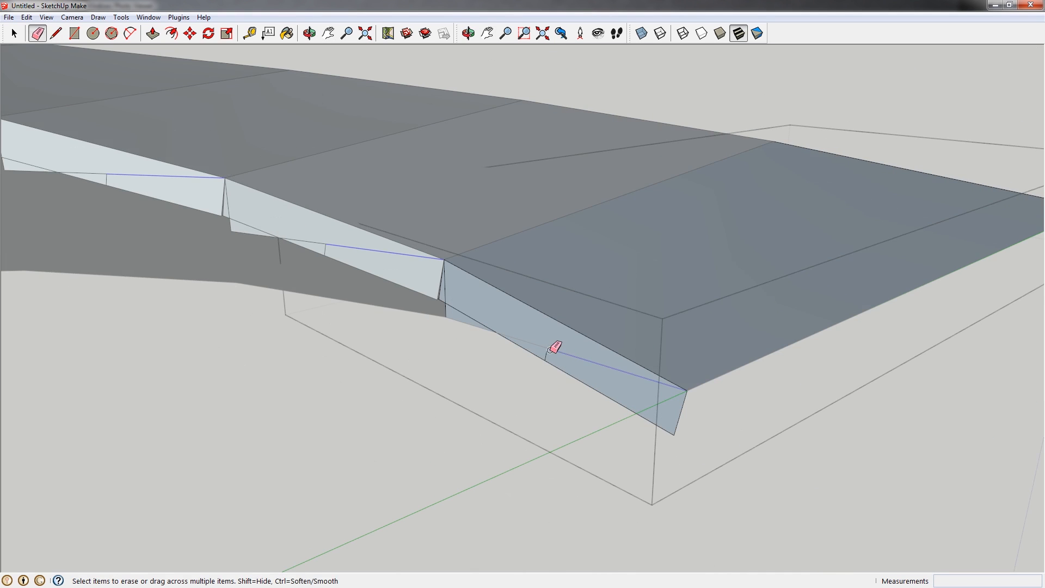
left_click(443, 312)
- Erase the leftover bottom line end that overshoots the uphill end of the inner side face
scroll(445, 294, "up", 2)
mouse_move(445, 288)
middle_mouse_down()
mouse_move(462, 304)
mouse_move(534, 208)
mouse_move(660, 263)
mouse_move(466, 236)
middle_mouse_up()
key("l")
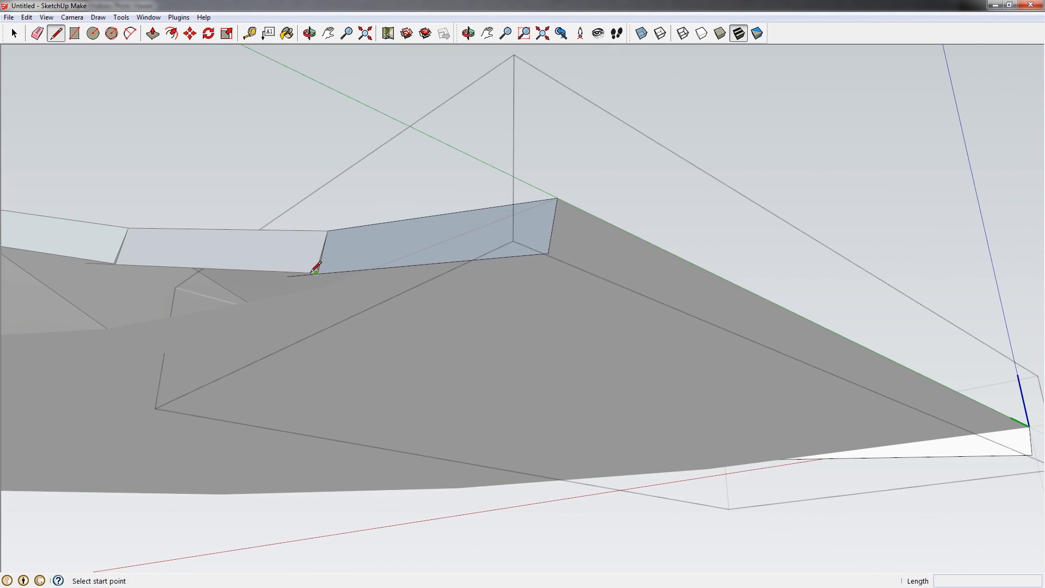
key("e")
left_click(293, 275)
- Draw a line across the underside joining the bottom corners of the inner and outer side faces at the uphill end
key("l")
left_click(318, 273)
middle_click_drag(364, 289, 531, 350)
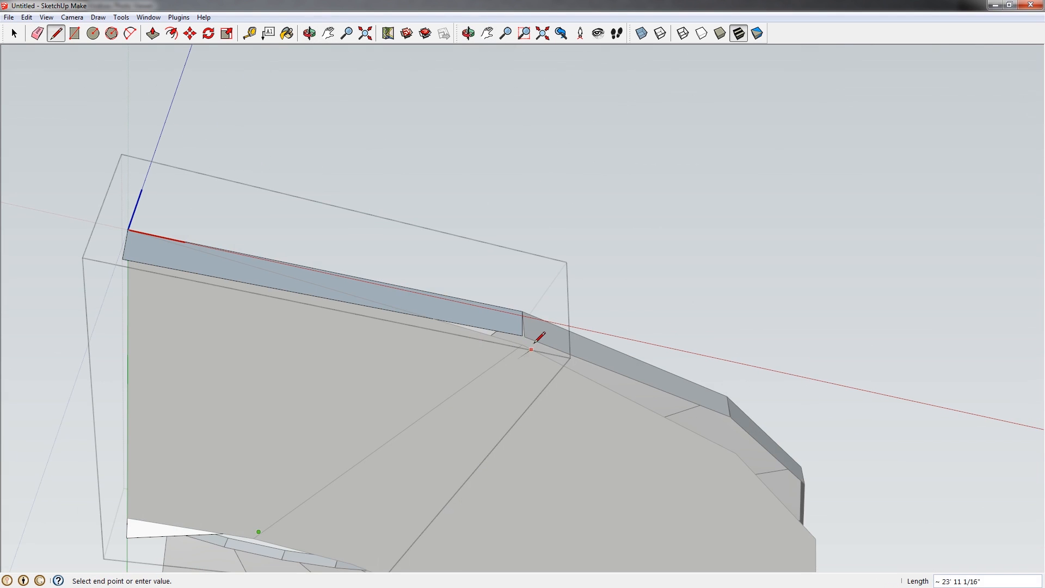
left_click(521, 336)
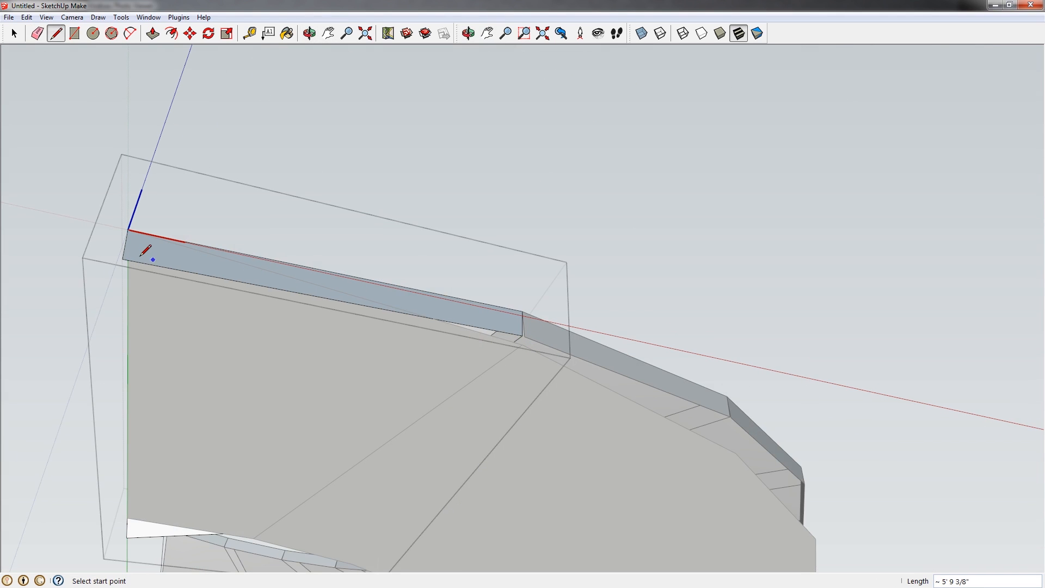
- Draw a line joining the bottom corners of the outer and inner side faces at the low end of the segment
middle_click_drag(158, 288, 242, 357, "shift")
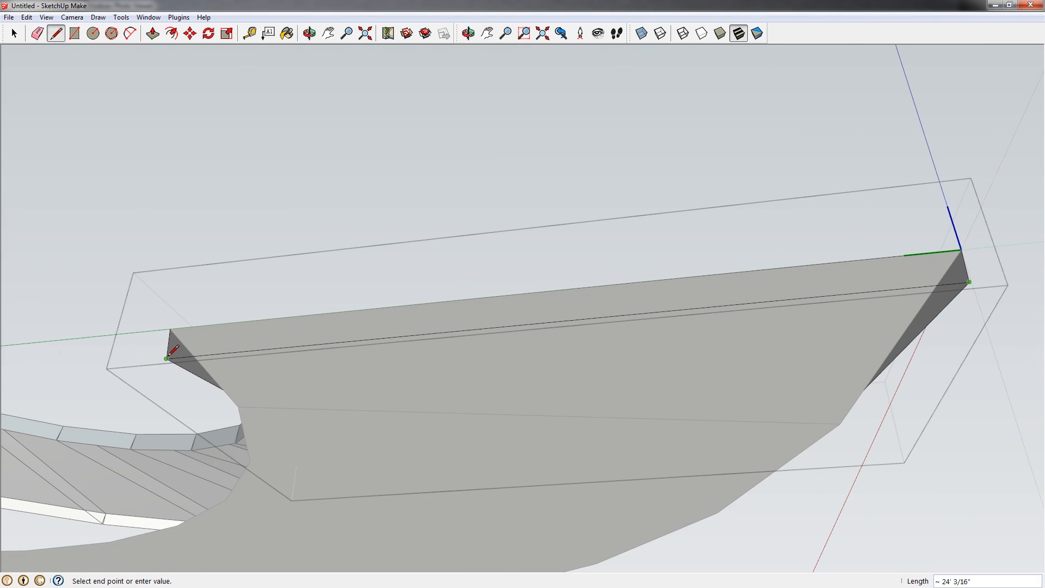
middle_click_drag(168, 357, 478, 338)
scroll(415, 268, "up", 4)
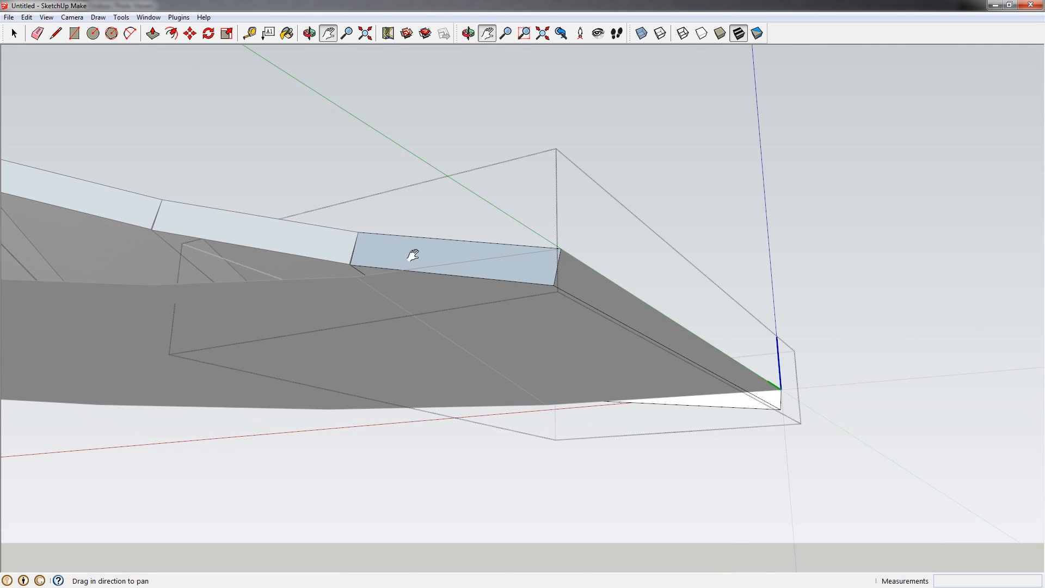
scroll(435, 273, "down", 2)
middle_click_drag(550, 303, 553, 285, "shift")
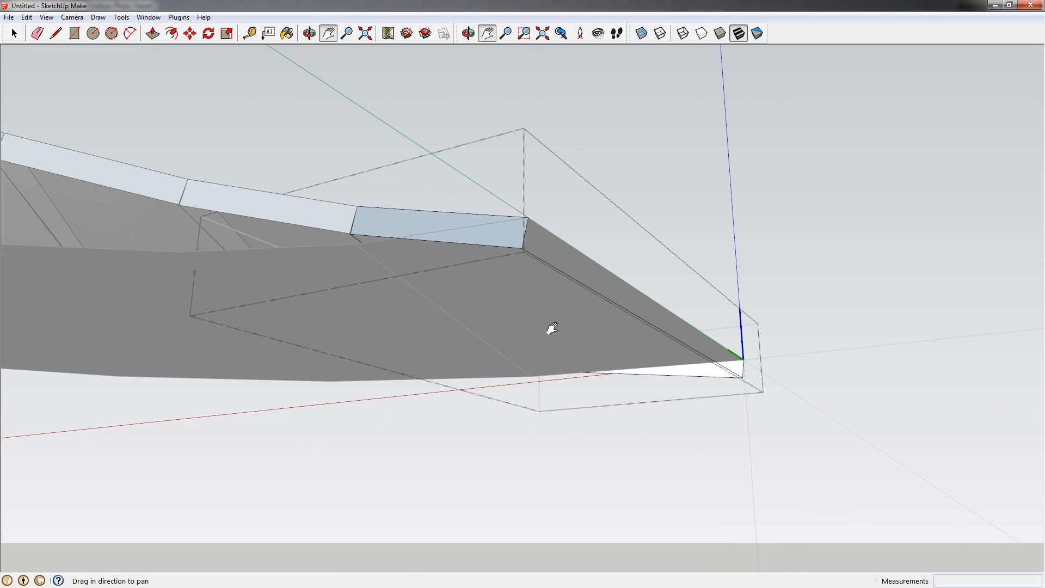
middle_click_drag(615, 332, 518, 288)
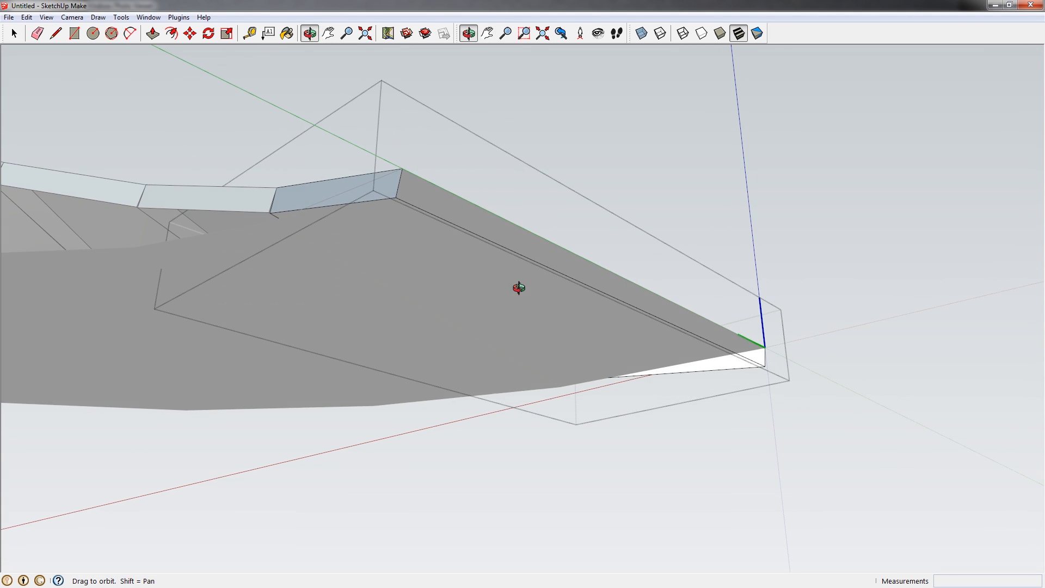
- Draw a diagonal line across the underside from the uphill inner bottom corner to the low outer bottom corner
key("l")
scroll(279, 210, "up", 1)
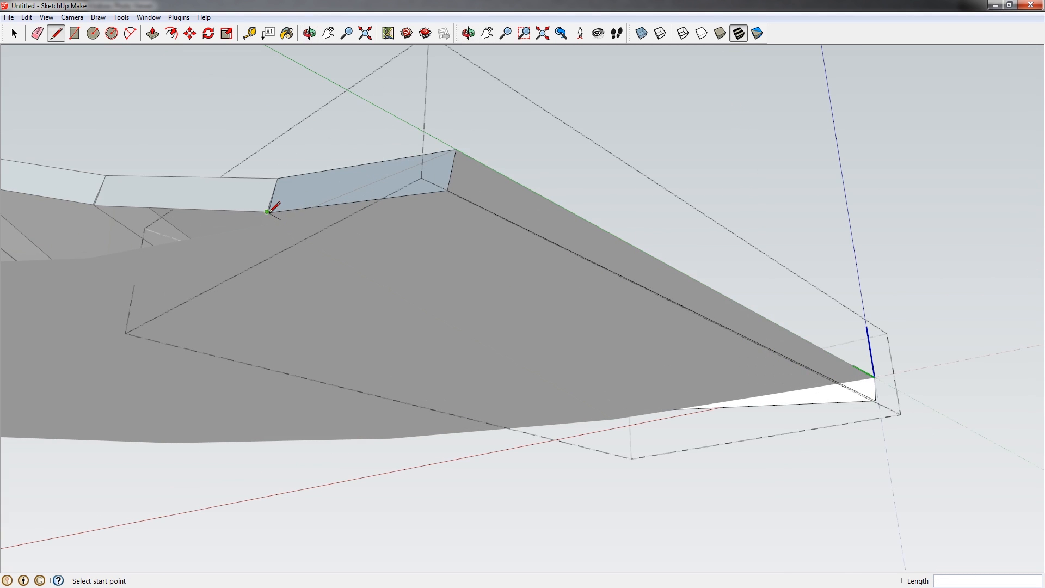
scroll(270, 212, "down", 1)
middle_click_drag(450, 250, 325, 203, "shift")
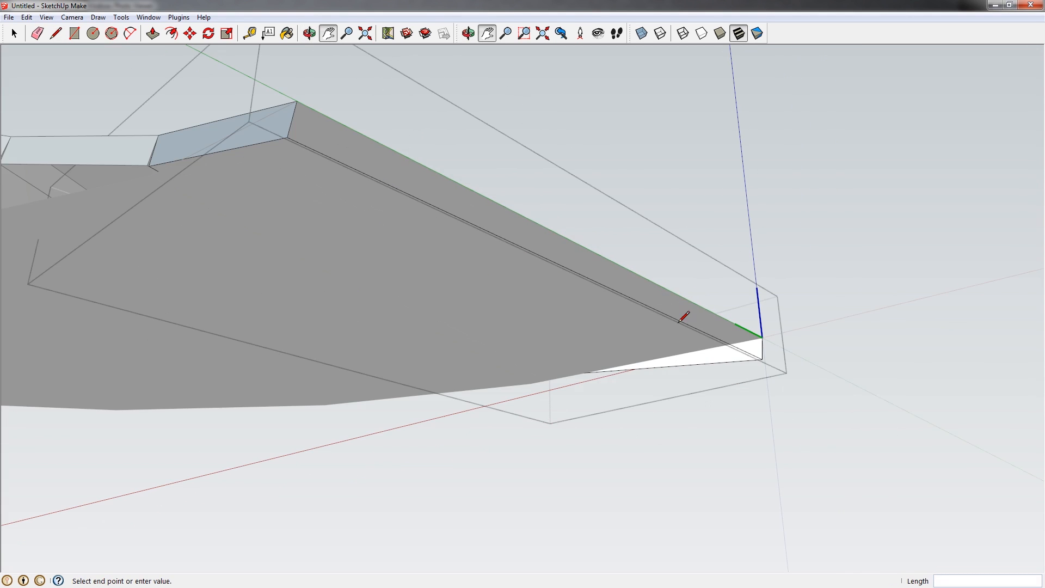
middle_click_drag(761, 348, 387, 350)
- Examine the joint between the inner side faces of the edited segment and its uphill neighbour
scroll(479, 314, "down", 6)
scroll(357, 250, "up", 8)
scroll(387, 350, "down", 3)
middle_click_drag(581, 368, 542, 314, "shift")
scroll(517, 325, "down", 3)
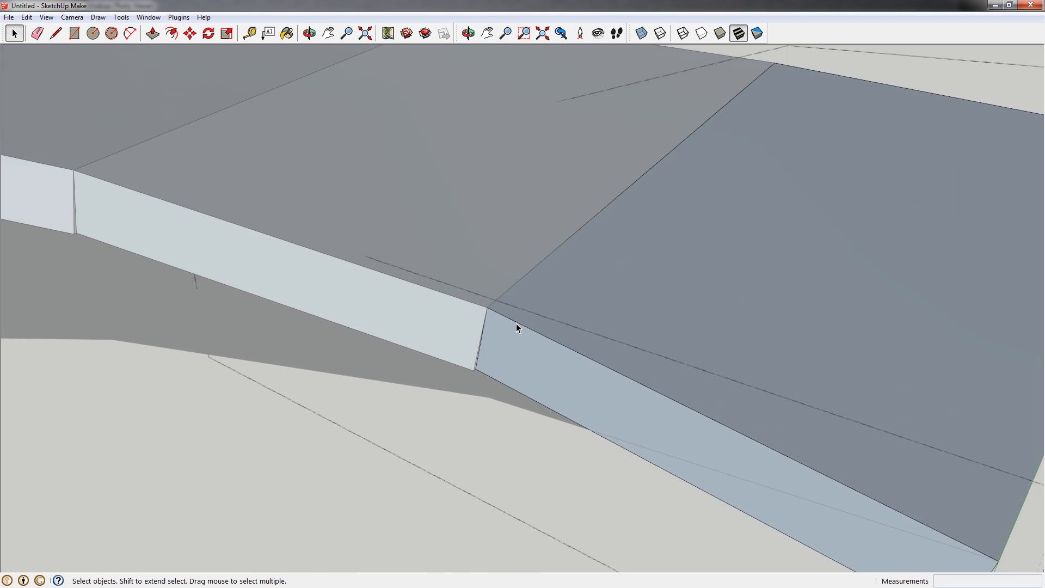
scroll(484, 348, "up", 5)
triple_click(494, 351)
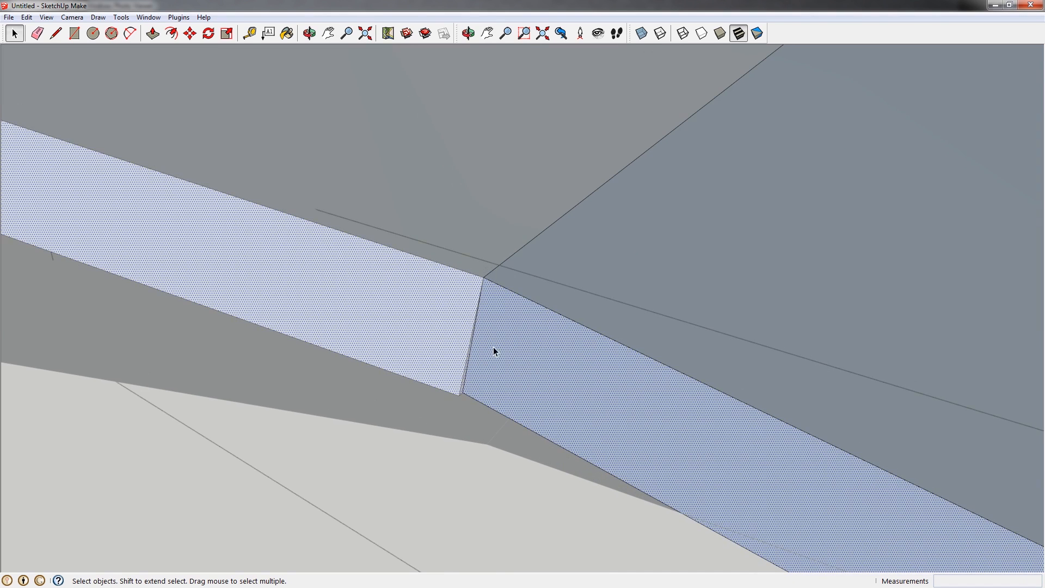
middle_click_drag(520, 363, 505, 405)
mouse_move(492, 442)
middle_mouse_down()
mouse_move(494, 423)
mouse_move(478, 427)
middle_mouse_up()
- Try to move the uphill end edge of the inner side face onto the neighbouring segment's bottom corner
left_click(499, 385)
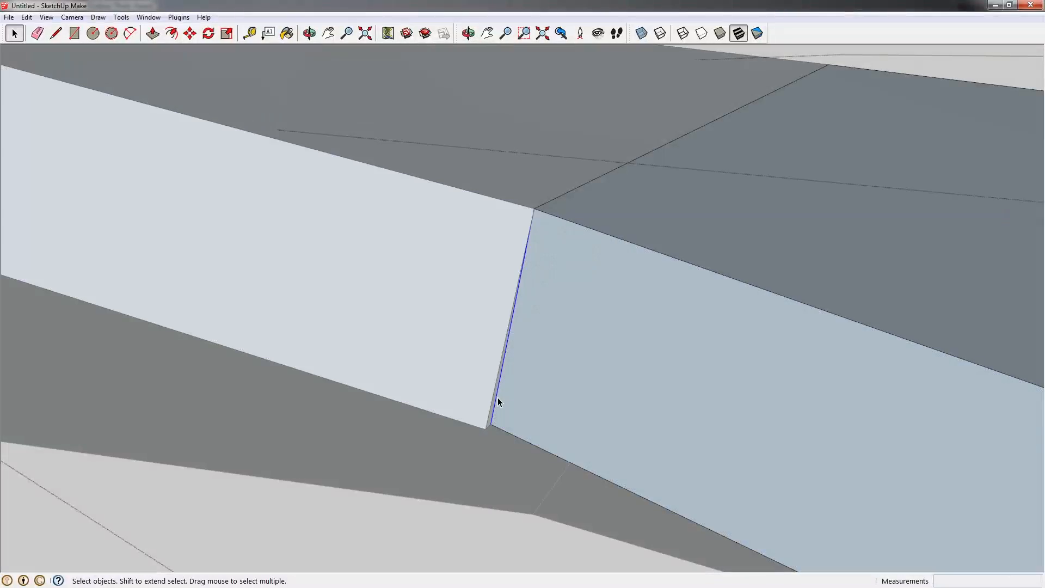
middle_click_drag(498, 406, 444, 423)
key("m")
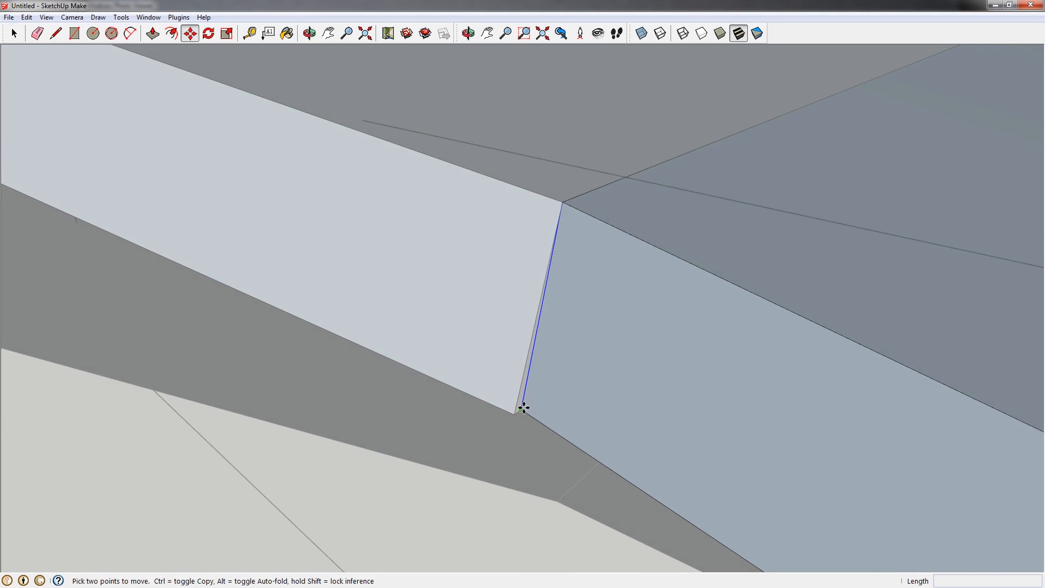
left_click(524, 407)
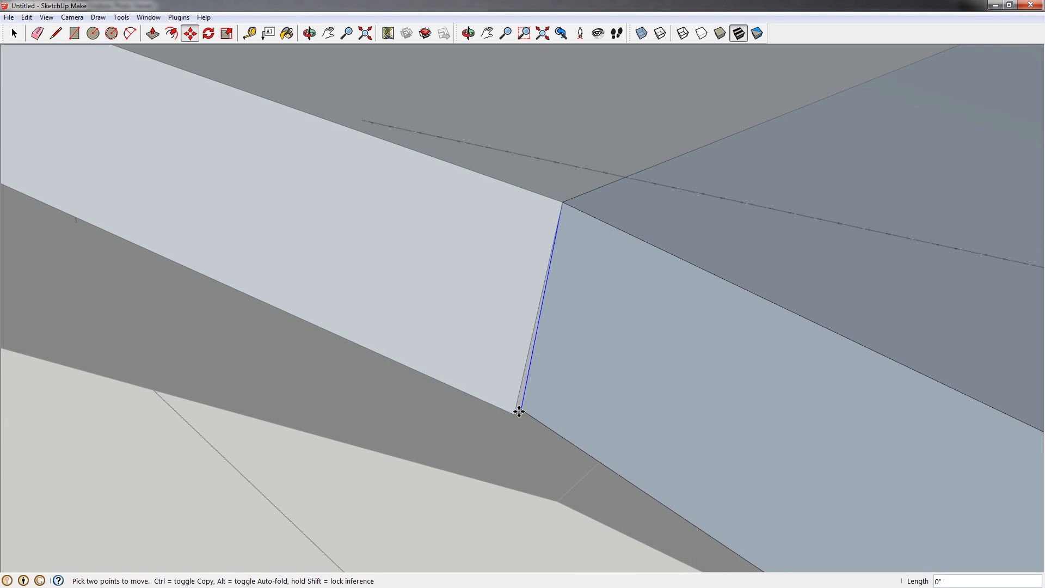
key("o")
left_click_drag(509, 227, 952, 241)
key("m")
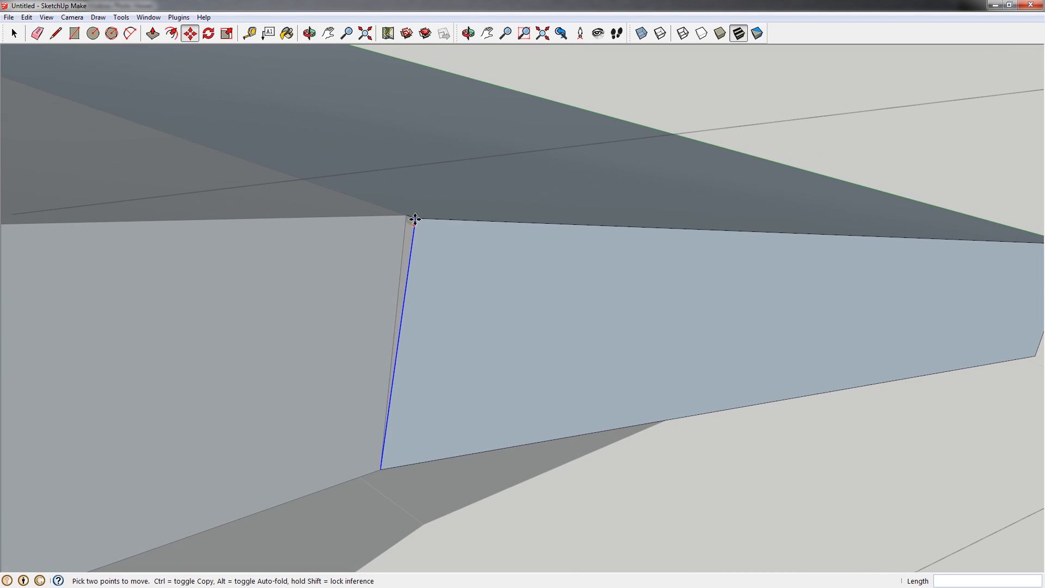
middle_click_drag(421, 393, 295, 380)
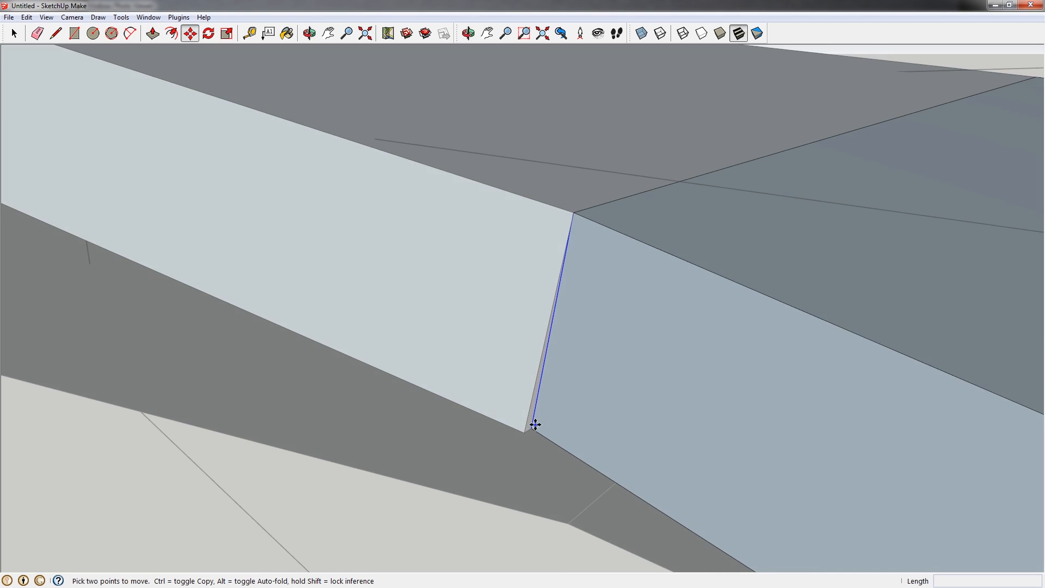
middle_click_drag(508, 366, 465, 349)
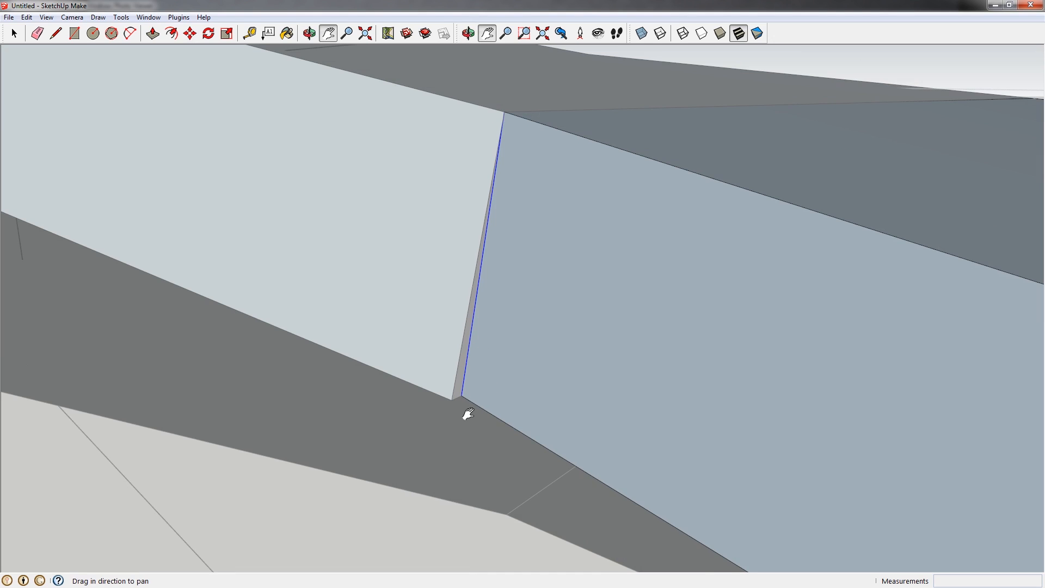
- Draw a short vertical helper line down from the uphill bottom corner of the inner side face
left_click(462, 395)
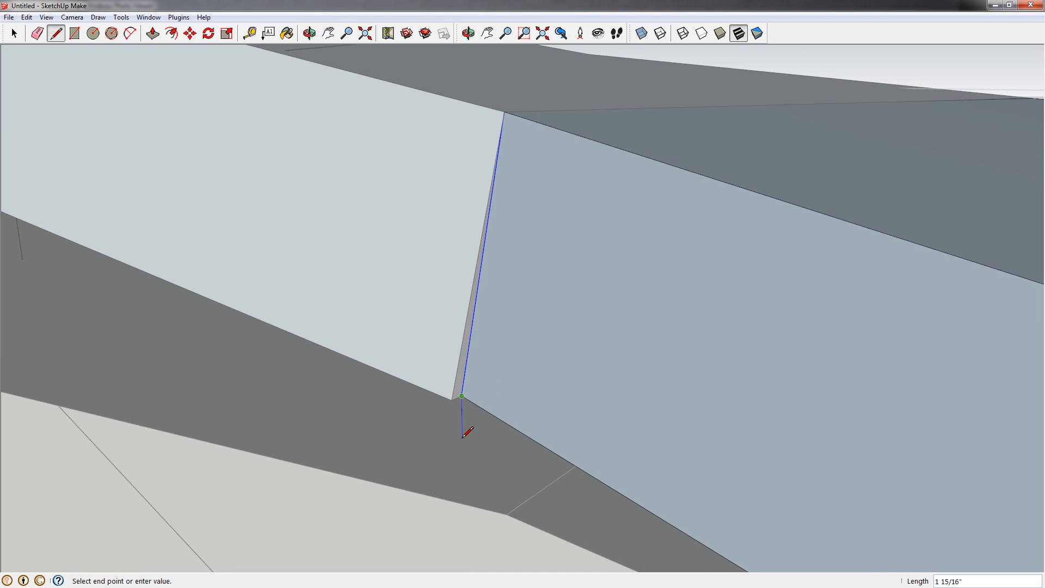
left_click(463, 456)
key("space")
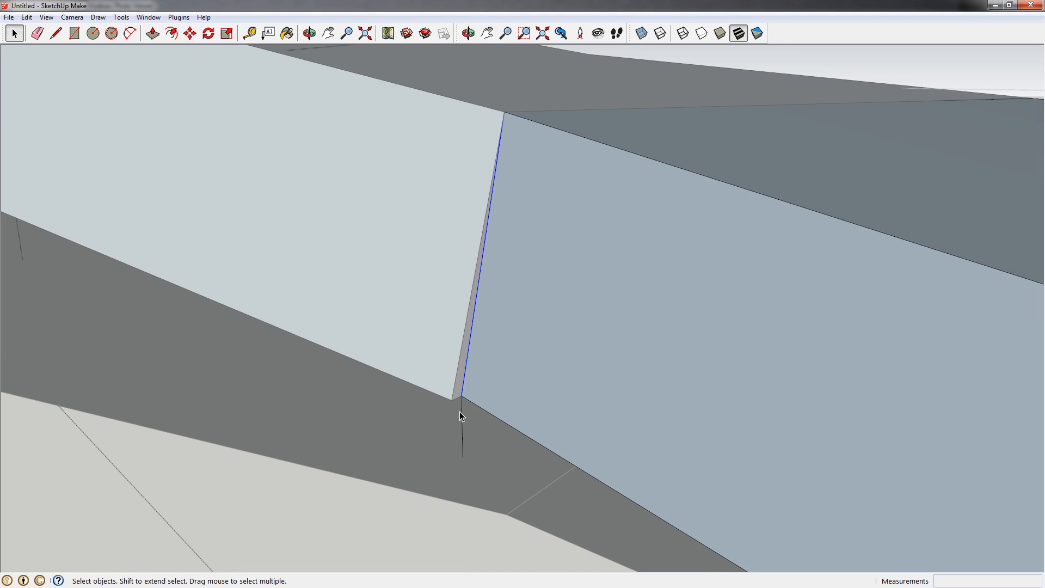
- Try to move the vertical helper line by its top endpoint so the attached corner meets the neighbouring segment's bottom corner
key("m")
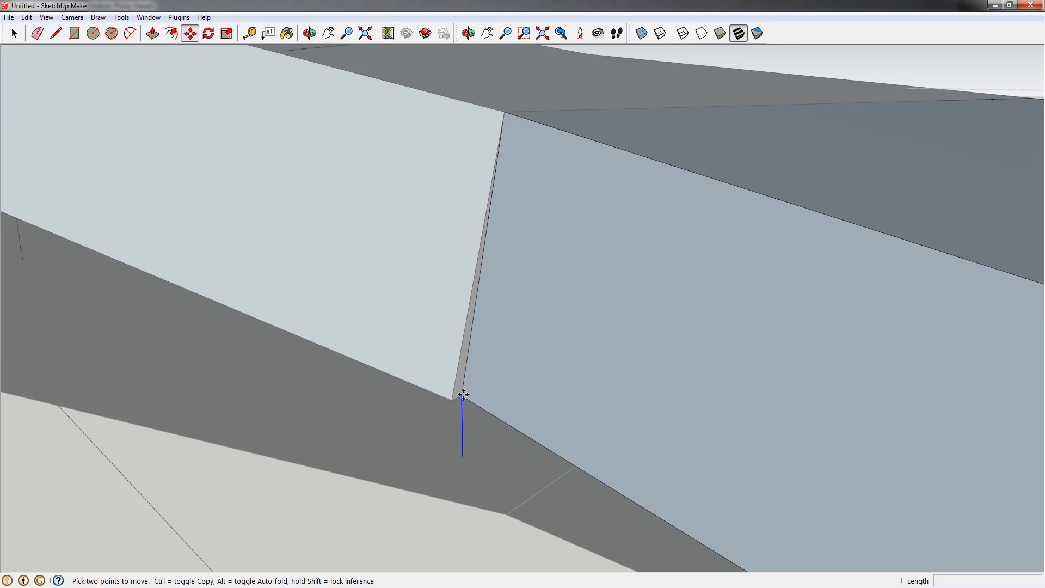
left_click(463, 394)
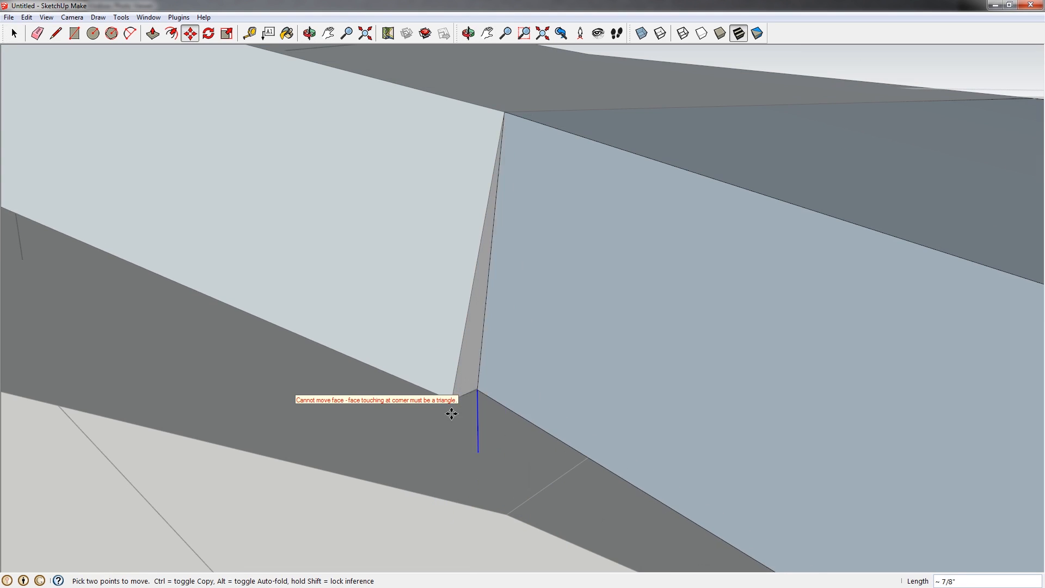
scroll(501, 410, "down", 1)
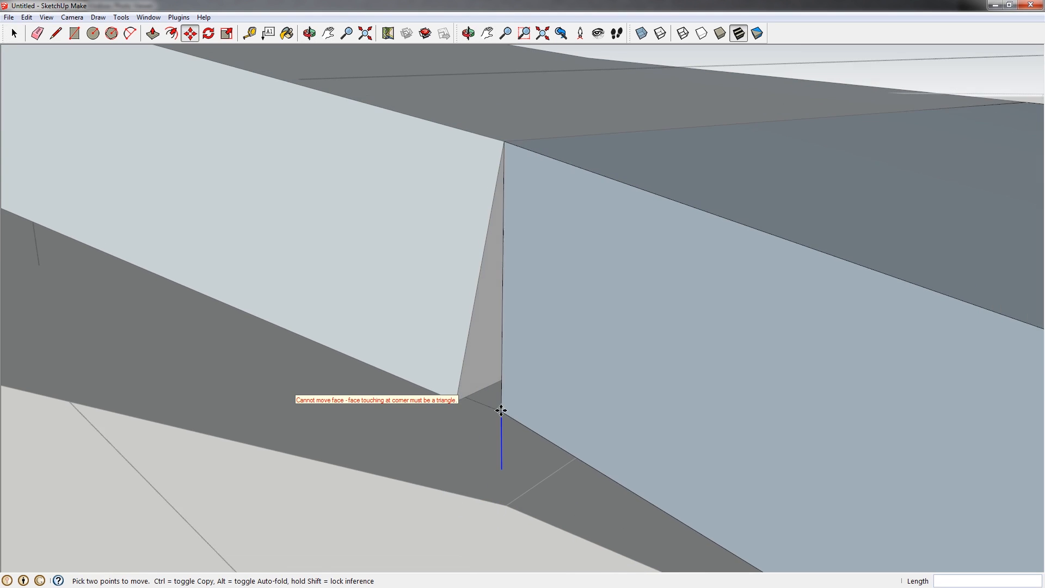
scroll(501, 410, "down", 1)
scroll(536, 386, "down", 1)
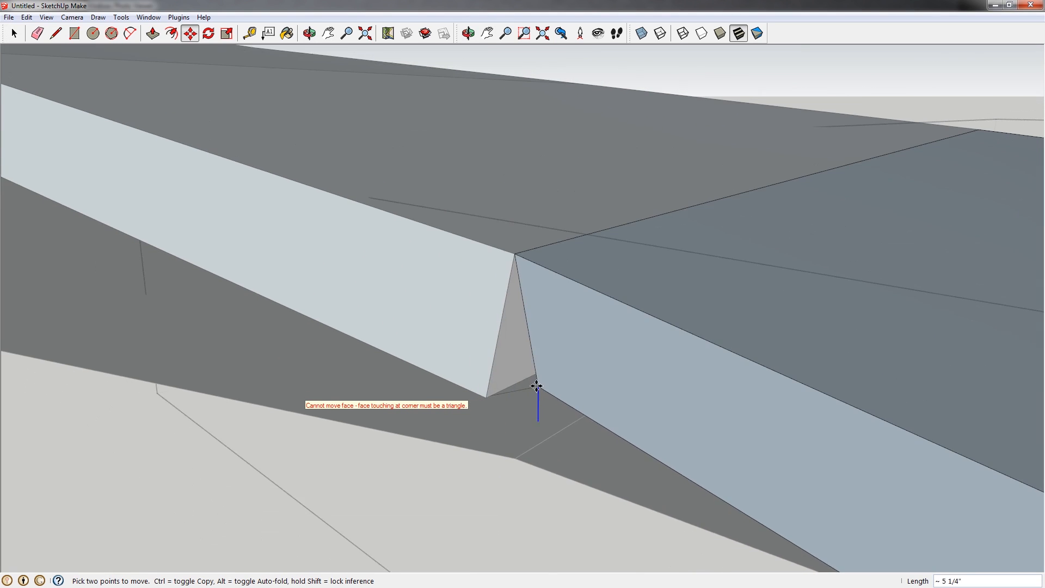
scroll(536, 386, "up", 2)
scroll(538, 388, "down", 1)
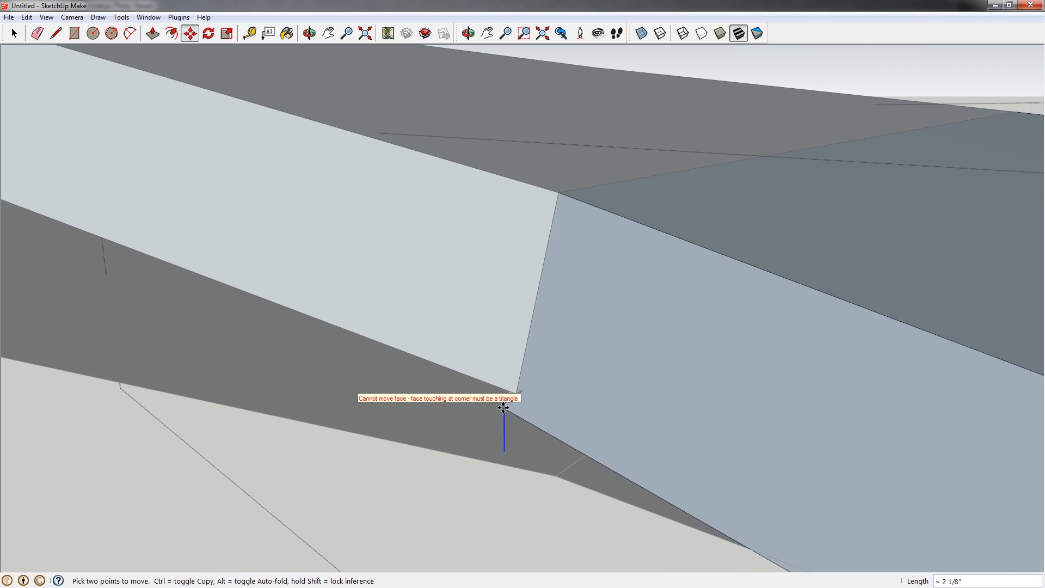
scroll(524, 387, "down", 1)
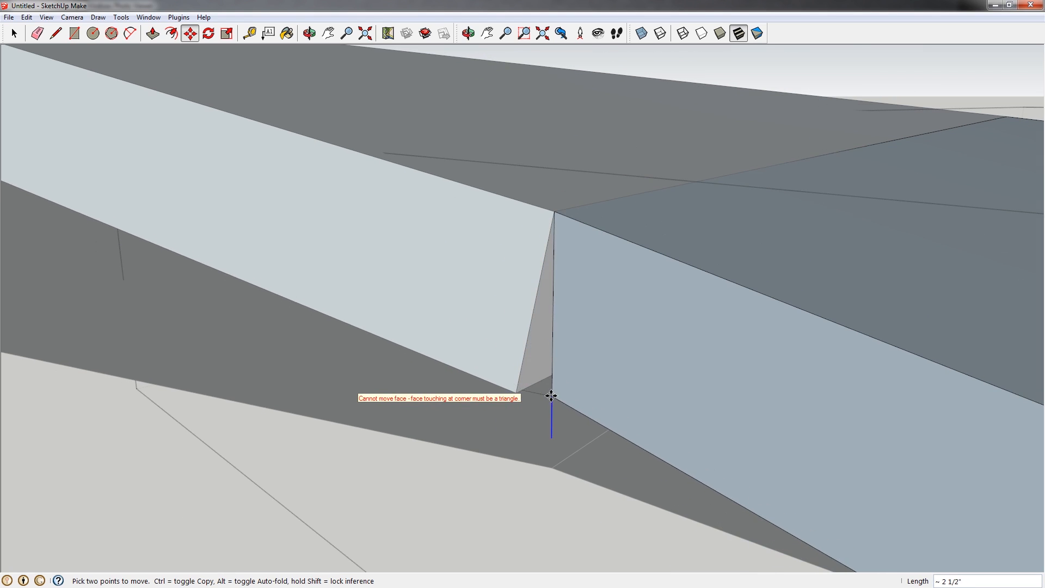
left_click(539, 395)
scroll(511, 370, "up", 2)
key("l")
left_click(520, 403)
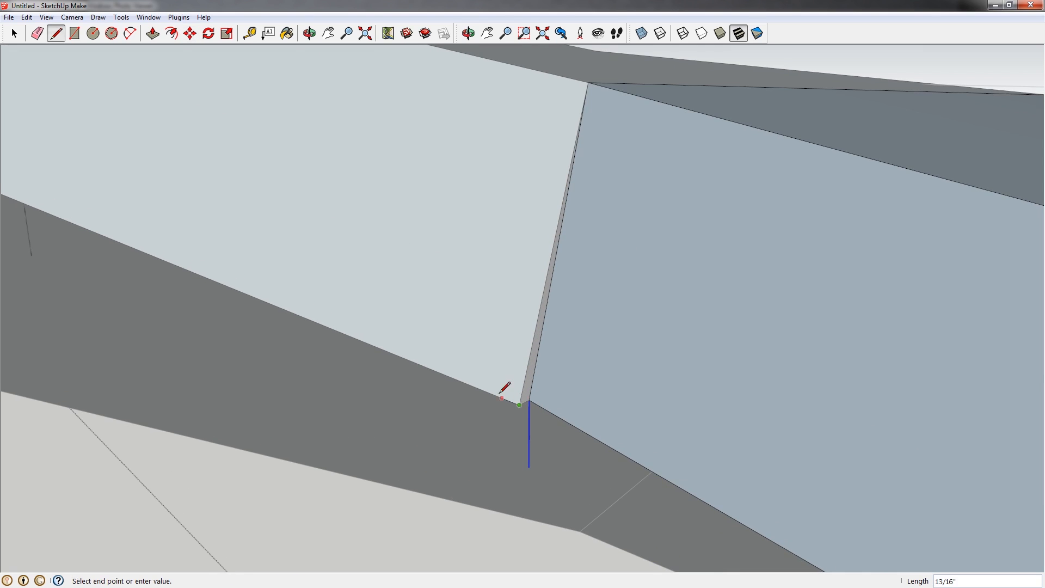
key("space")
- Try again to move the inner side face's uphill corner, using the helper line's top endpoint as the base point
scroll(537, 395, "up", 3)
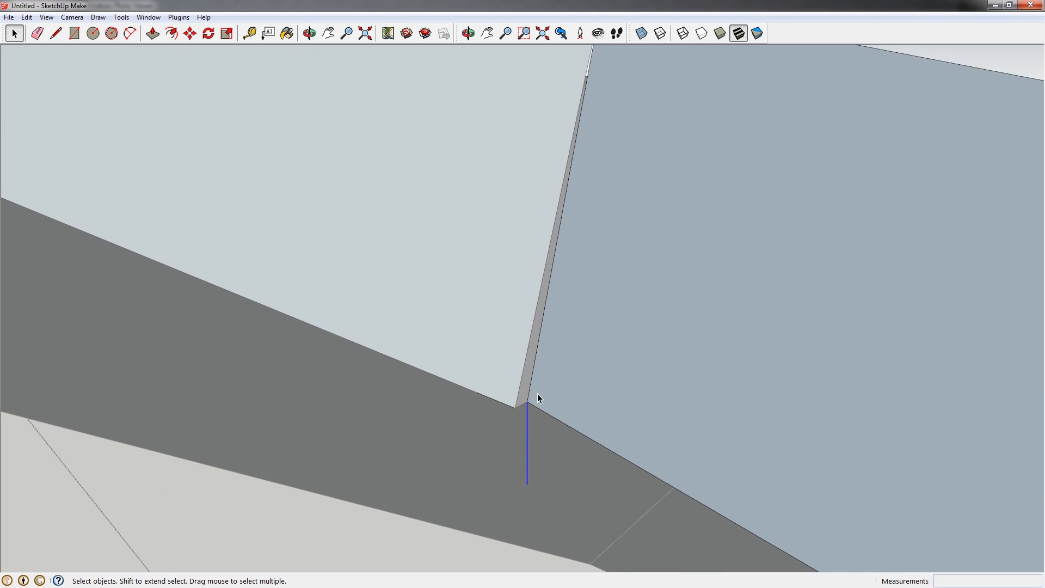
key("m")
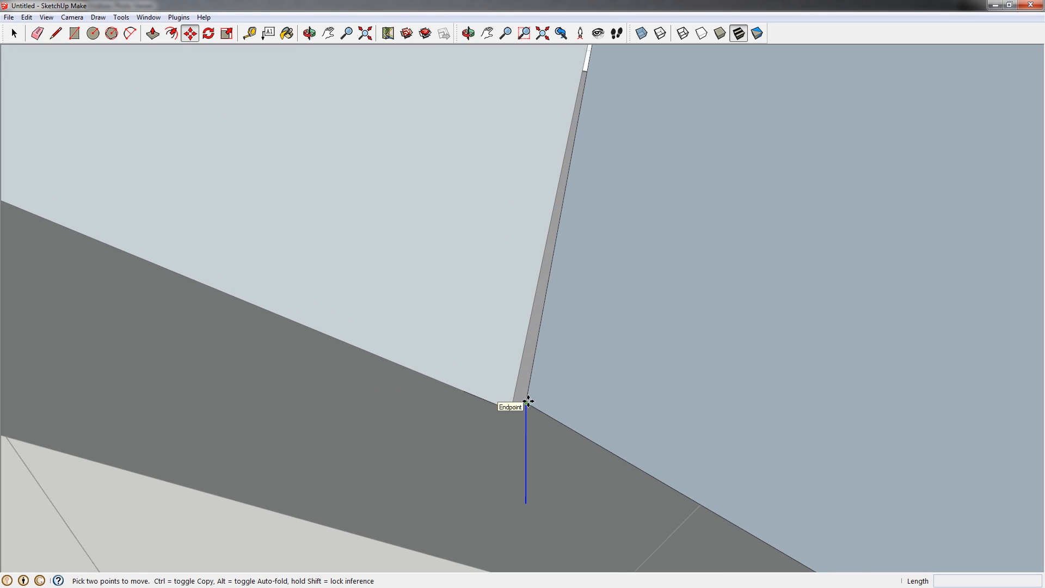
scroll(530, 401, "up", 1)
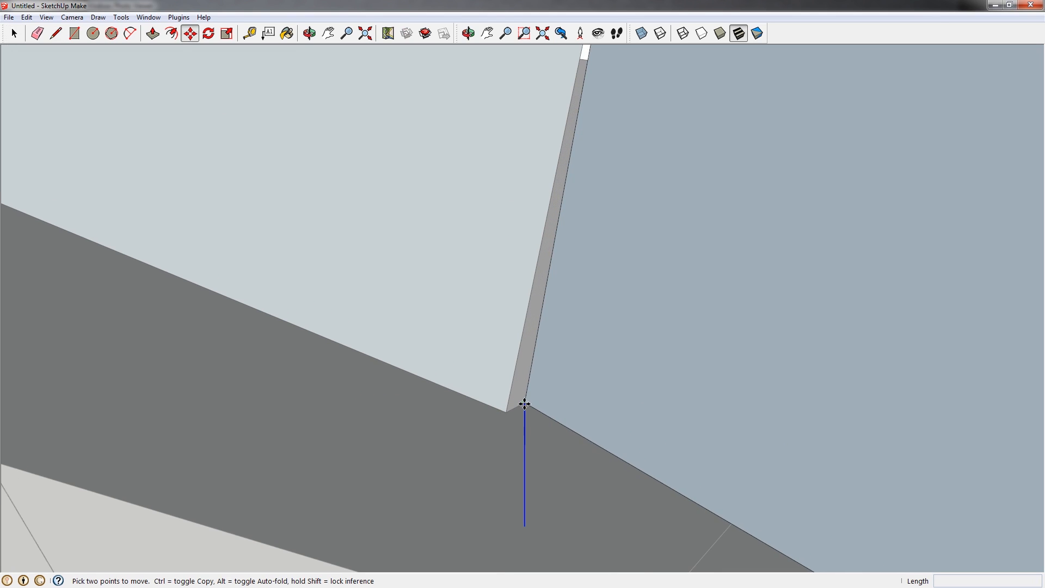
left_click(524, 404)
middle_click_drag(513, 403, 562, 283)
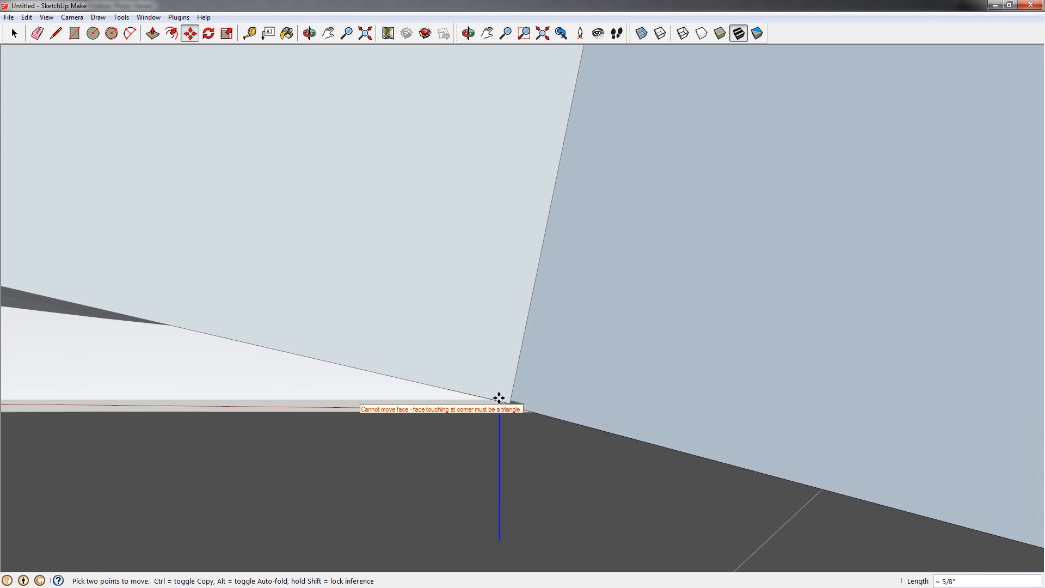
middle_click_drag(553, 377, 749, 380)
middle_click_drag(291, 371, 228, 417)
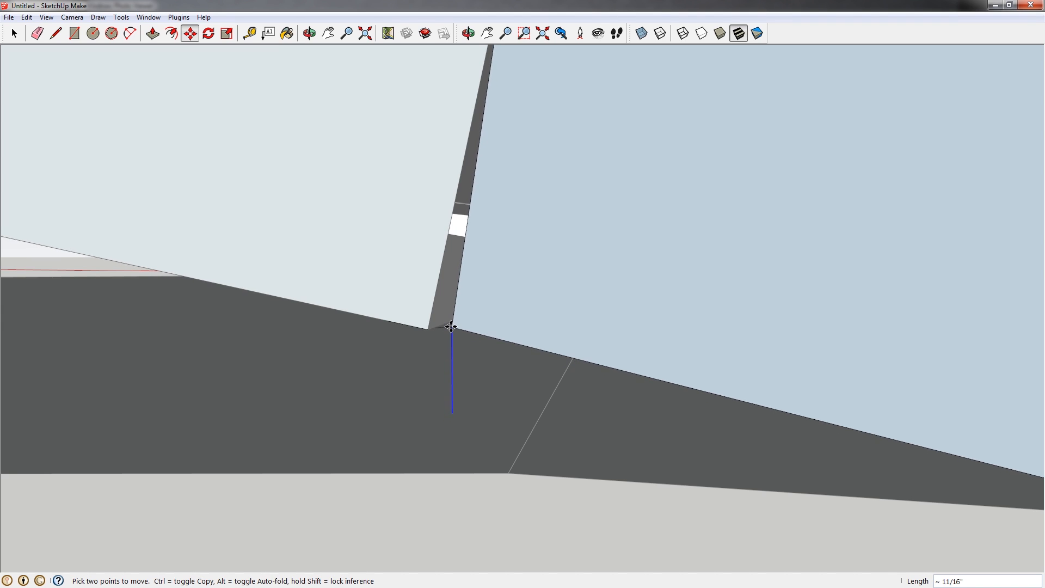
middle_click_drag(451, 327, 367, 432)
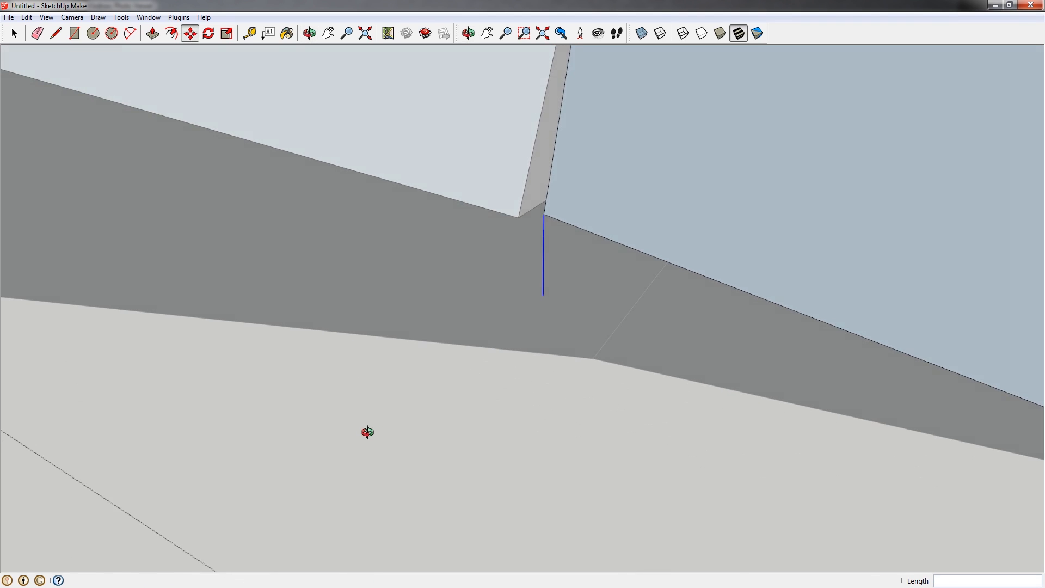
scroll(367, 431, "down", 1)
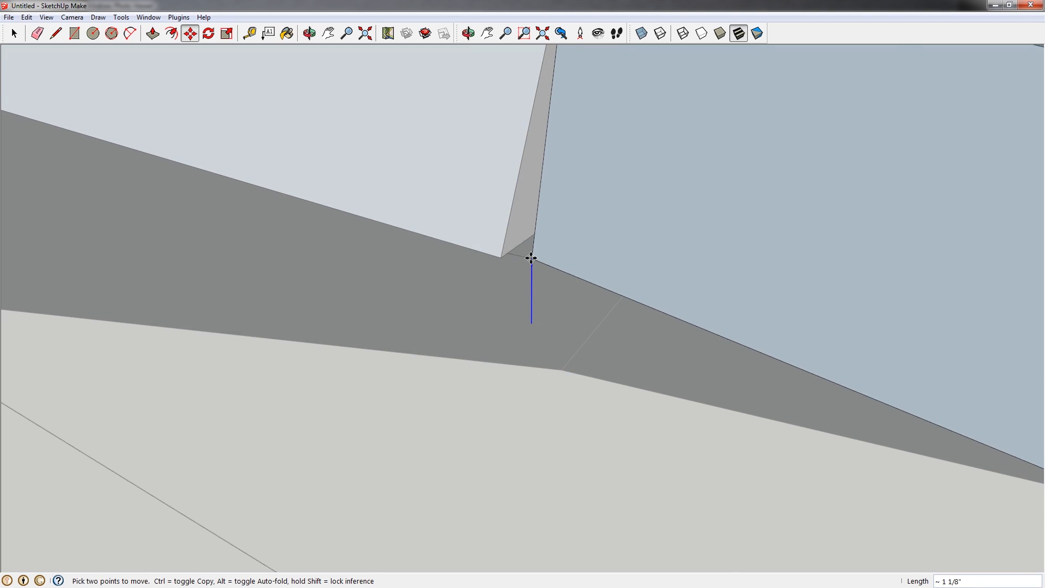
- Fold the inner side face by moving the helper line's top endpoint onto the uphill neighbour's bottom corner
mouse_move(515, 275)
middle_mouse_down()
mouse_move(517, 256)
mouse_move(525, 272)
middle_mouse_up()
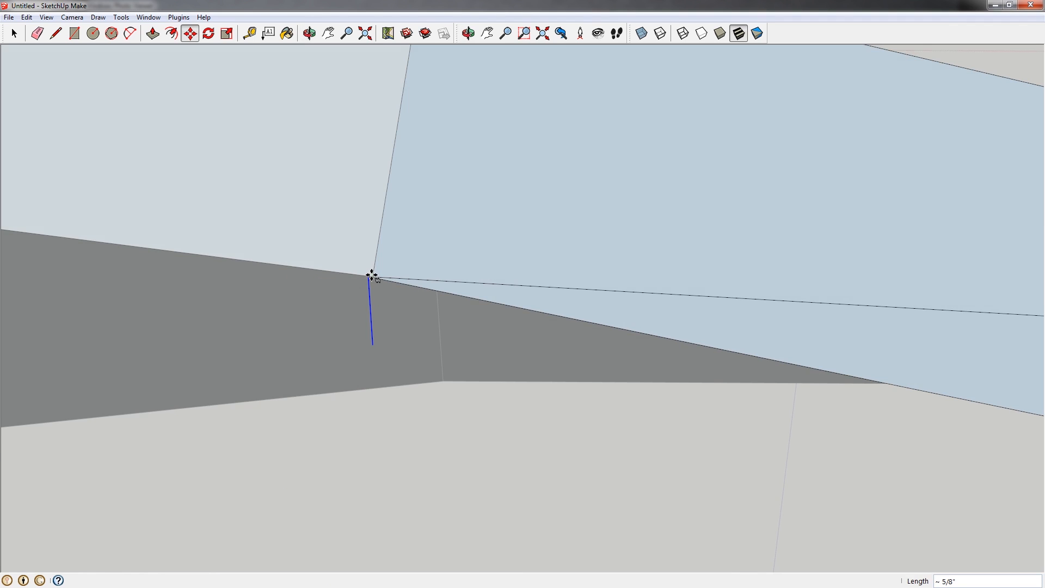
scroll(368, 276, "up", 2)
middle_click_drag(369, 276, 378, 204)
scroll(369, 381, "up", 1)
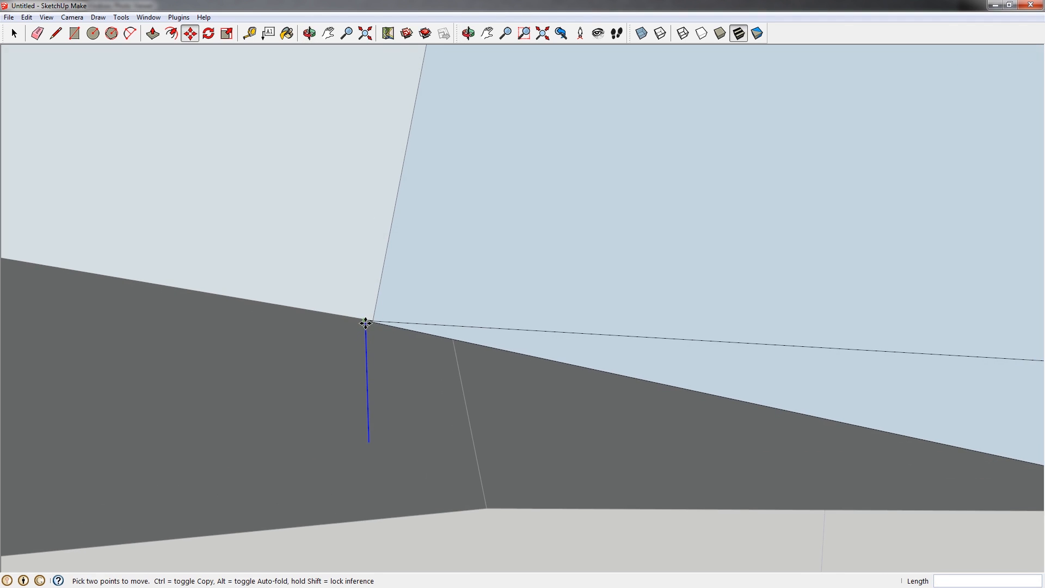
left_click(365, 323)
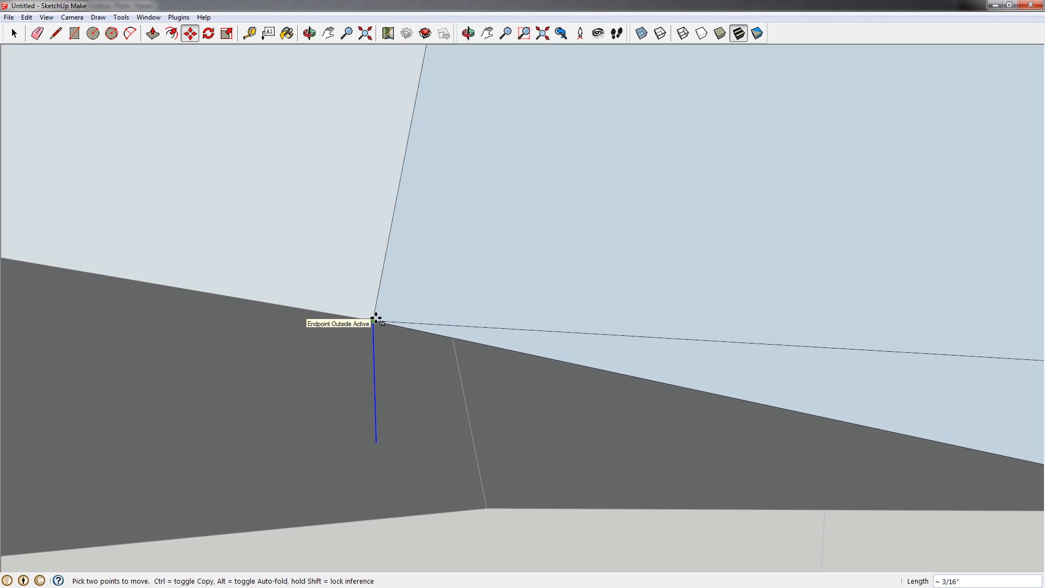
left_click(374, 318)
- Erase the vertical helper line at the closed inner joint
middle_click_drag(374, 319, 169, 245)
middle_click_drag(572, 404, 702, 464)
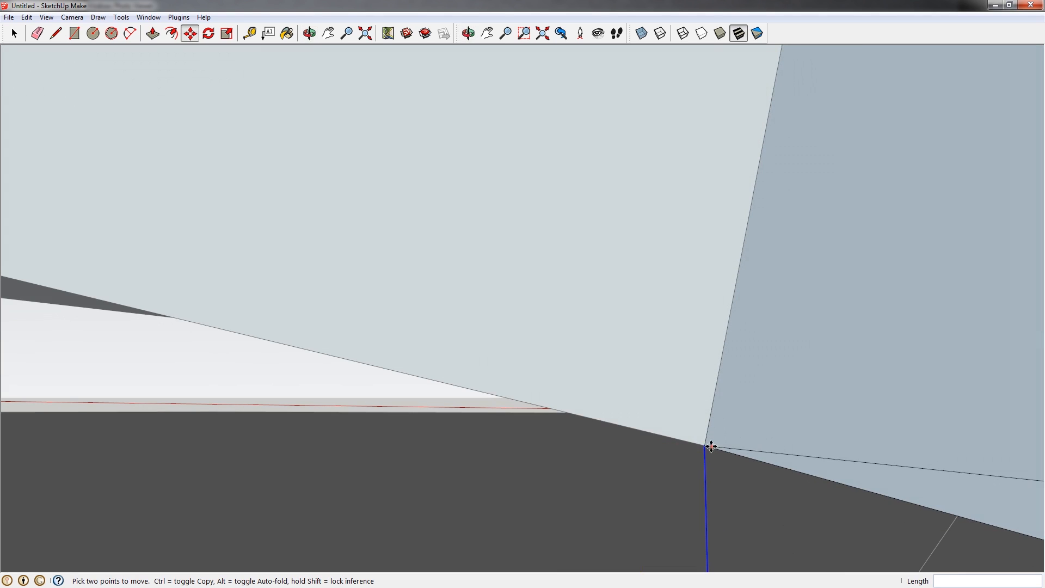
left_click(705, 446)
scroll(705, 442, "down", 2)
middle_click_drag(704, 438, 588, 411)
key("e")
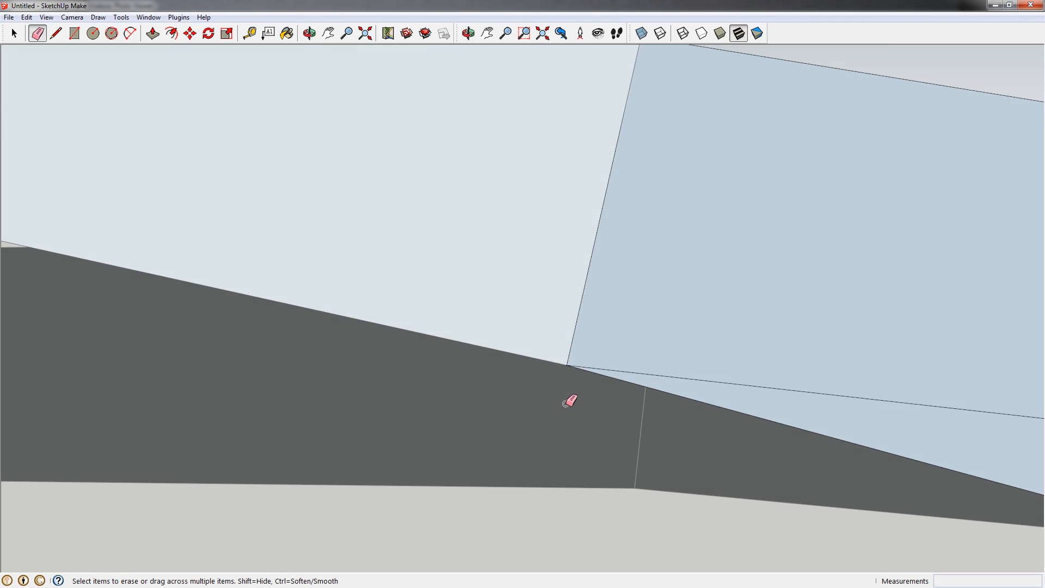
scroll(571, 357, "down", 2)
- Draw a short vertical helper line down from the uphill bottom corner of the outer side face
mouse_move(571, 357)
middle_mouse_down()
mouse_move(586, 357)
mouse_move(533, 381)
mouse_move(514, 374)
mouse_move(652, 361)
mouse_move(599, 378)
mouse_move(541, 319)
mouse_move(562, 422)
mouse_move(592, 345)
mouse_move(440, 378)
mouse_move(681, 359)
mouse_move(589, 366)
mouse_move(821, 384)
mouse_move(452, 366)
mouse_move(726, 350)
mouse_move(517, 344)
middle_mouse_up()
key("space")
scroll(547, 384, "up", 3)
scroll(517, 348, "up", 8)
key("l")
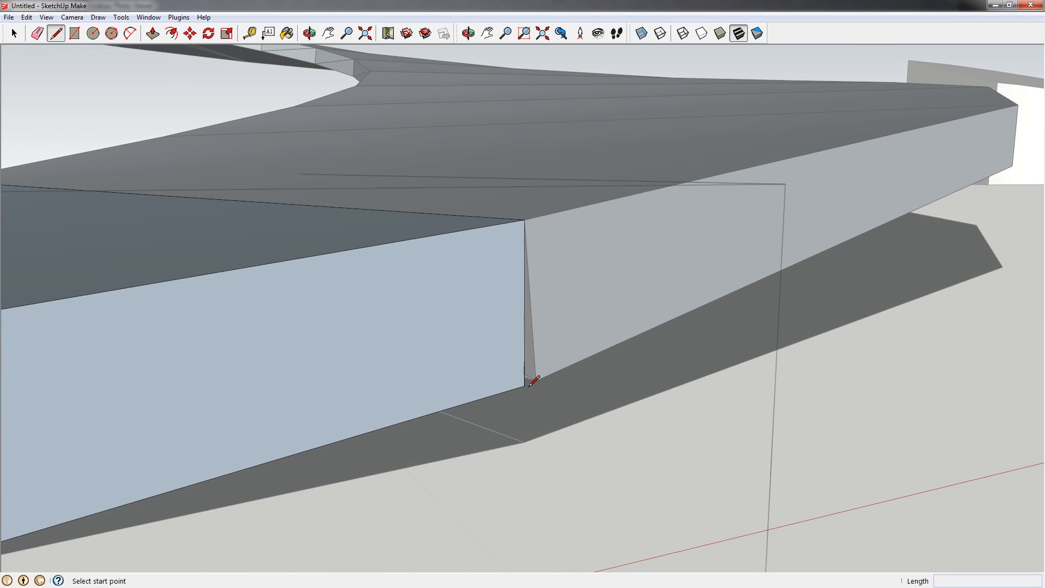
left_click(525, 384)
left_click(525, 418)
key("space")
middle_click_drag(525, 415, 473, 354)
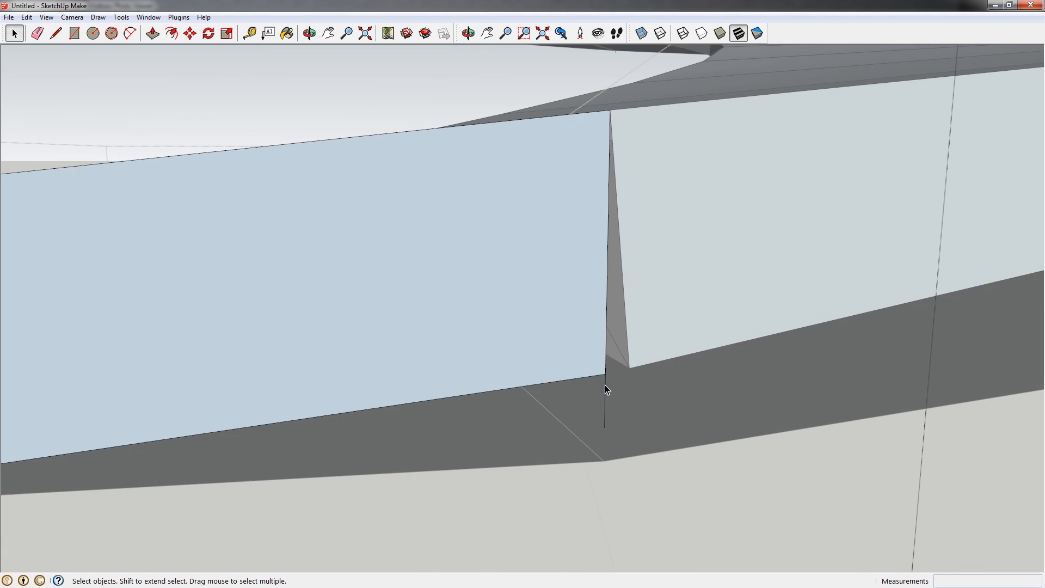
- Move the outer side face's uphill bottom corner by the helper line's top endpoint to the neighbouring segment's bottom corner
key("m")
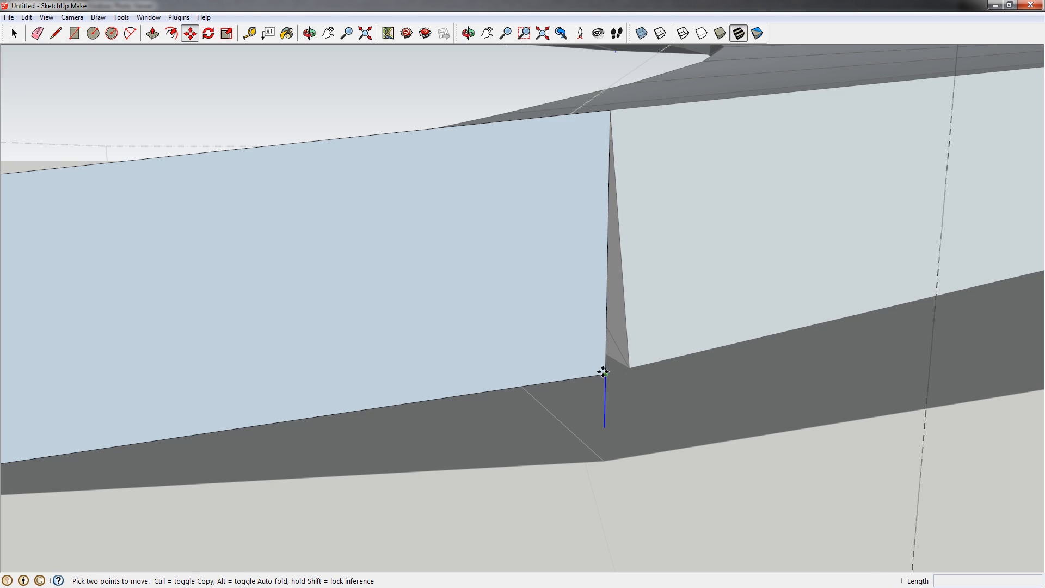
scroll(604, 375, "up", 2)
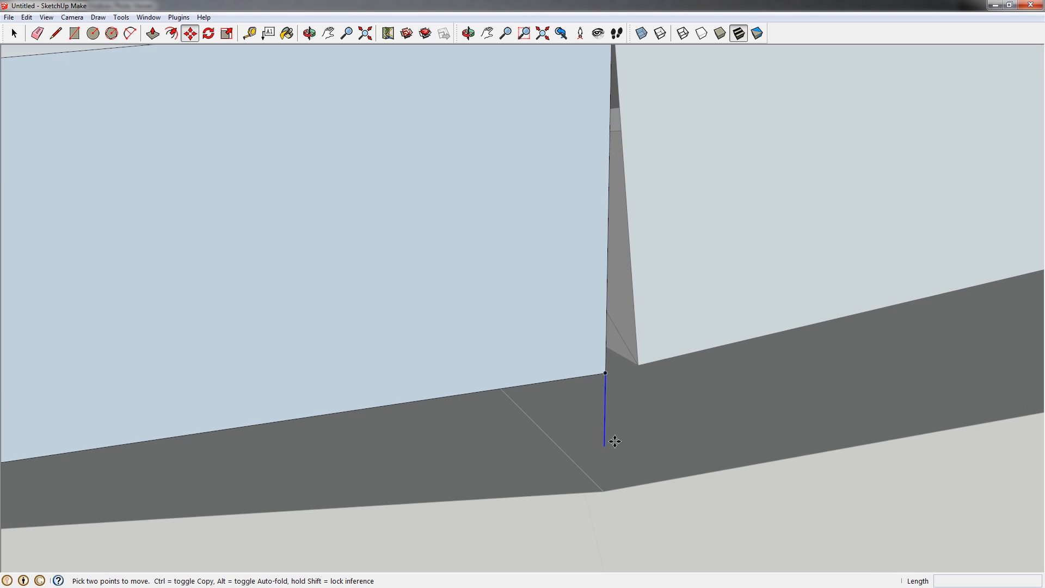
left_click(603, 372)
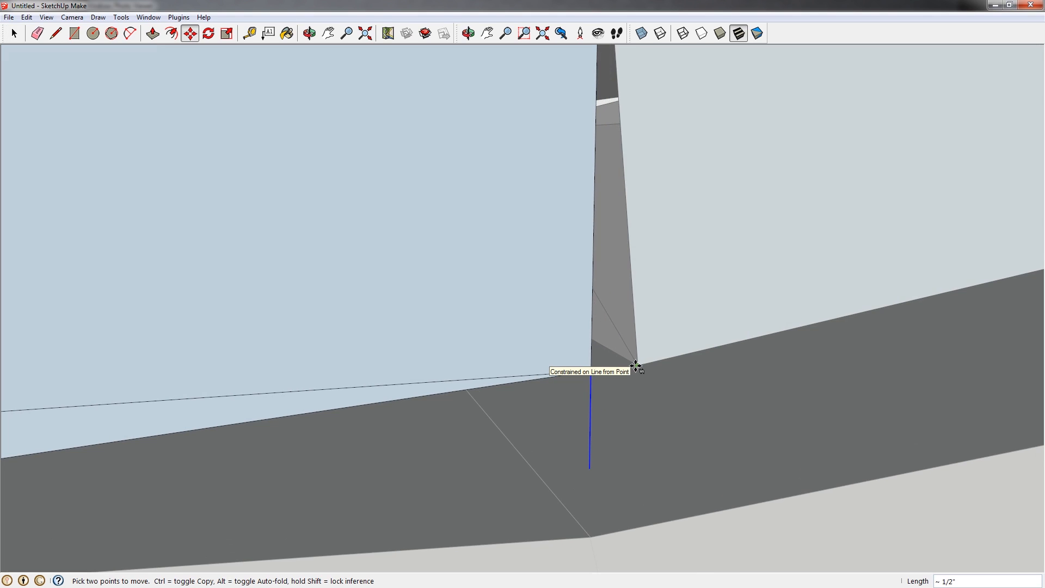
left_click(636, 366)
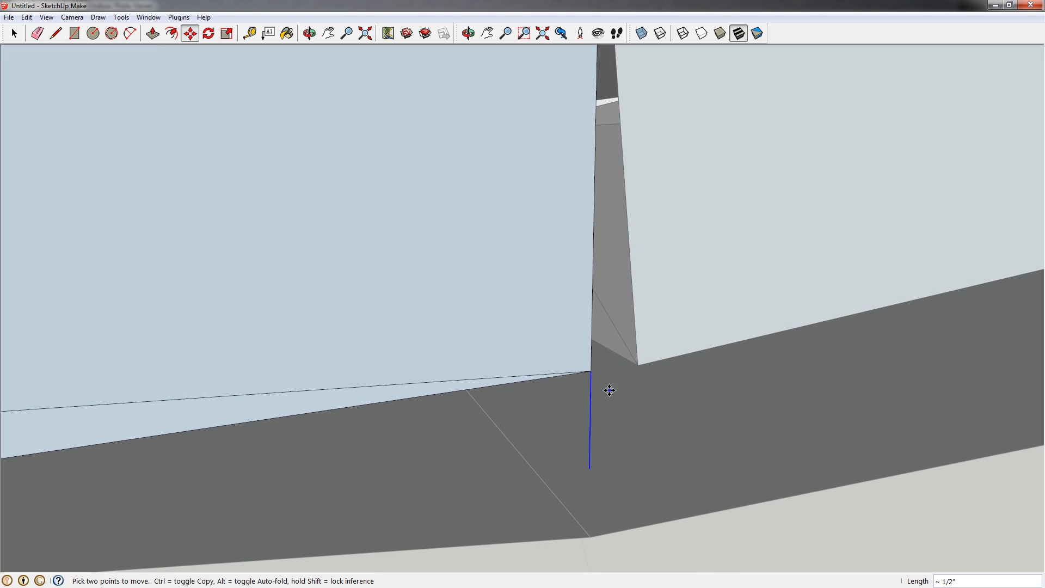
middle_click_drag(592, 369, 627, 388)
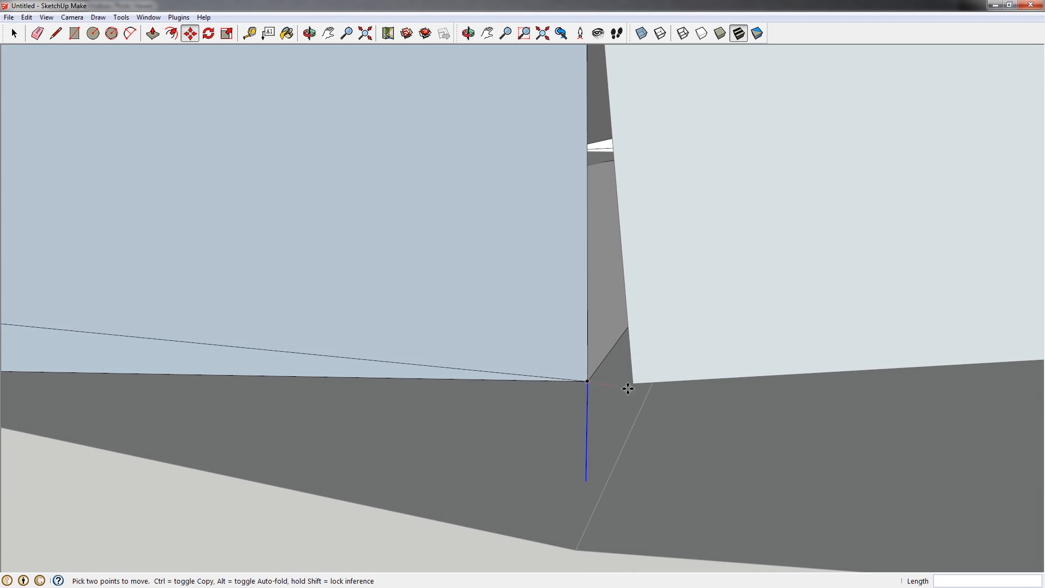
left_click(586, 381)
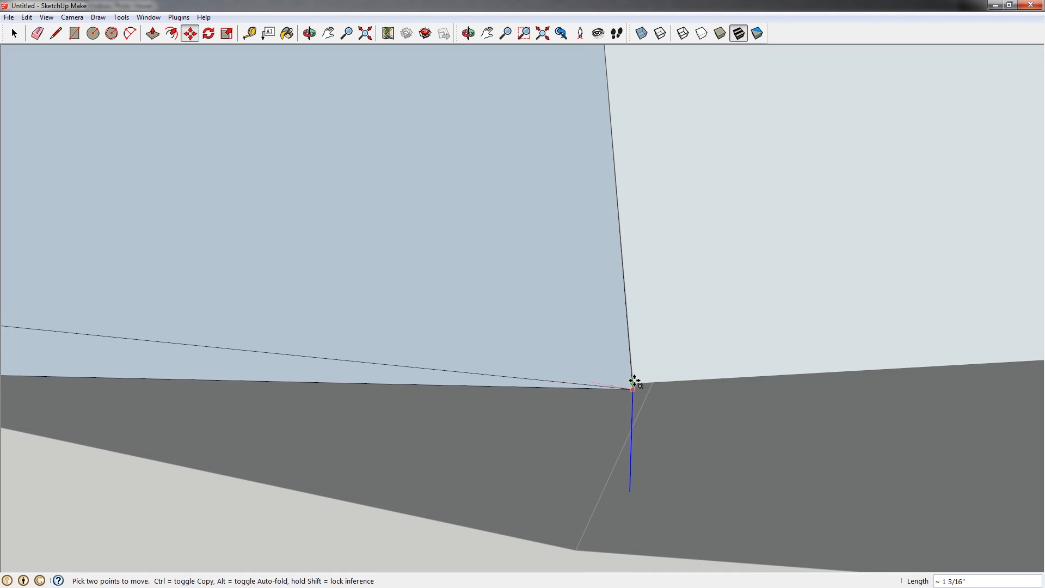
left_click(634, 381)
- Adjust the moved outer corner so it meets the neighbouring segment's bottom corner exactly
middle_click_drag(662, 363, 571, 354)
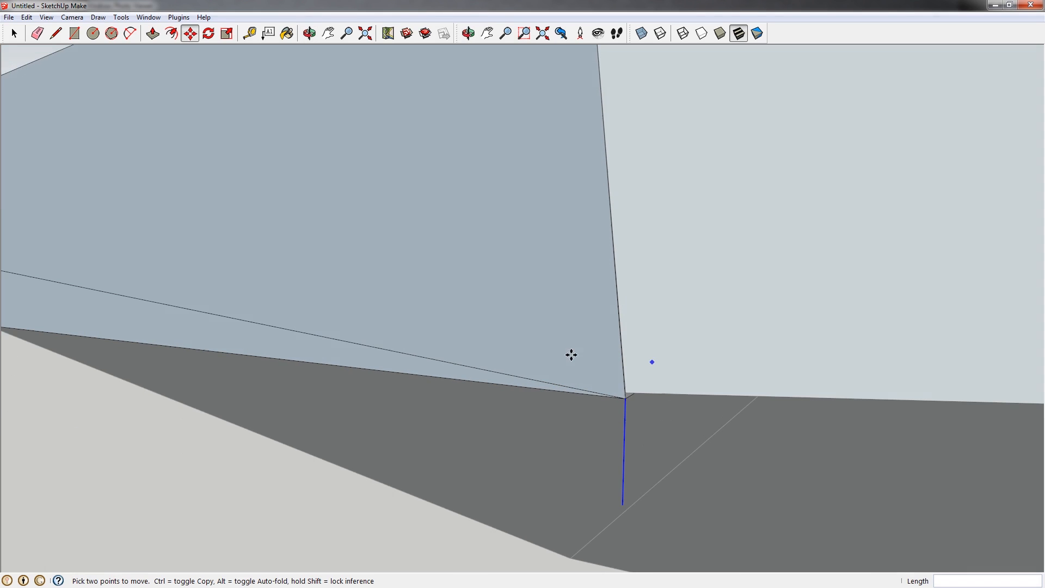
scroll(622, 396, "up", 1)
scroll(621, 403, "up", 2)
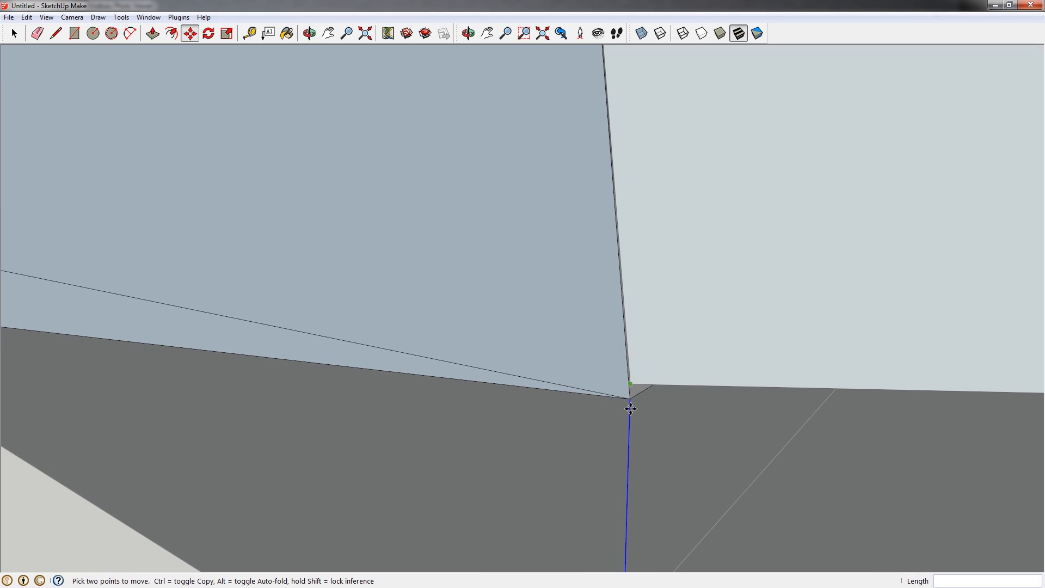
left_click(632, 397)
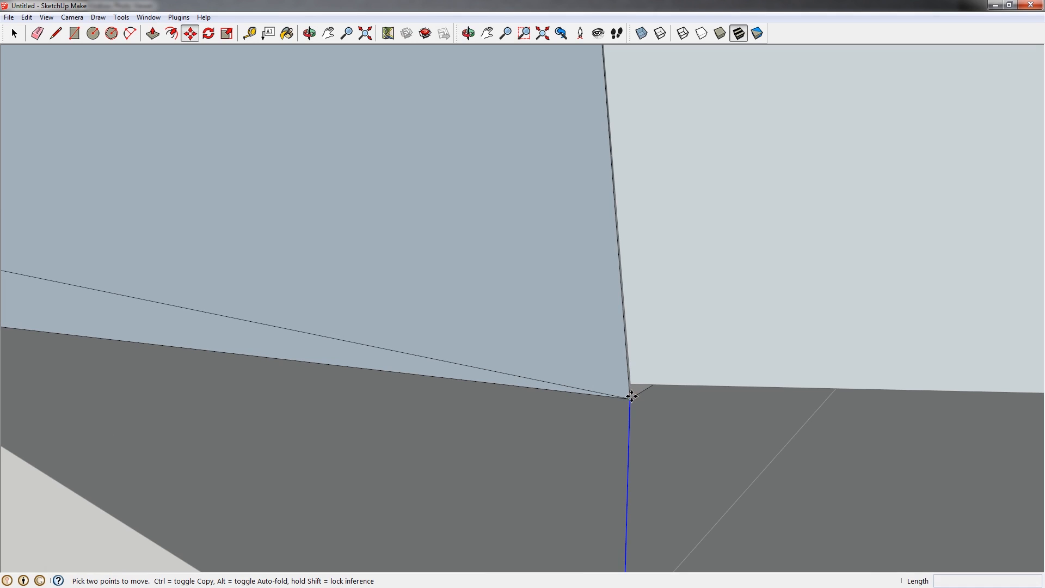
left_click(628, 396)
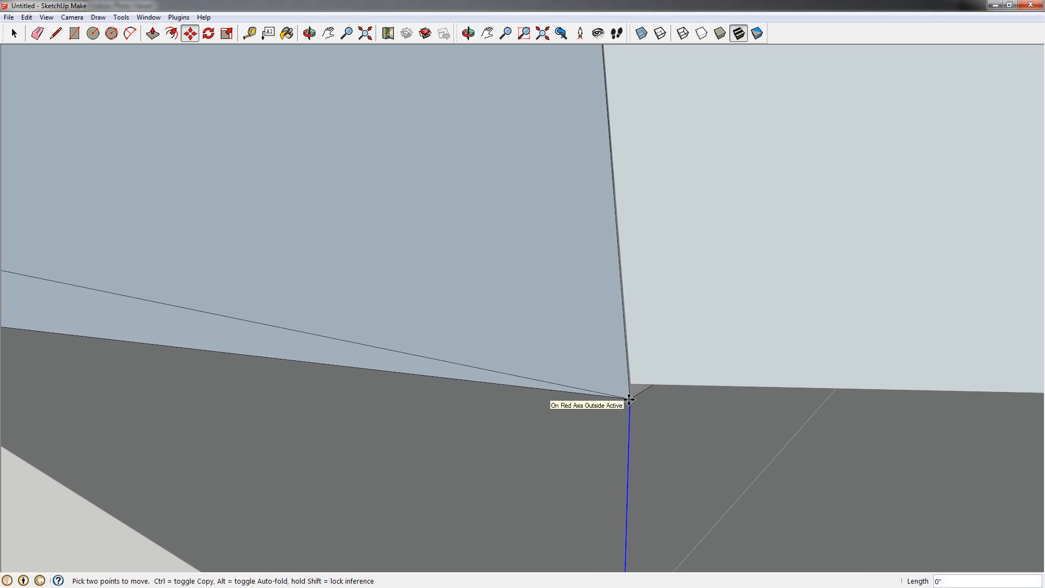
left_click(631, 368)
- Erase the vertical helper line at the outer joint
key("e")
scroll(639, 354, "down", 4)
mouse_move(601, 331)
middle_mouse_down()
mouse_move(641, 338)
mouse_move(464, 219)
mouse_move(453, 292)
mouse_move(682, 319)
middle_mouse_up()
scroll(619, 320, "down", 2)
scroll(682, 319, "down", 1)
mouse_move(505, 308)
middle_mouse_down()
mouse_move(431, 313)
mouse_move(628, 328)
mouse_move(902, 302)
middle_mouse_up()
scroll(363, 303, "down", 1)
mouse_move(363, 303)
middle_mouse_down("shift")
mouse_move(500, 316)
mouse_move(555, 256)
mouse_move(678, 264)
mouse_move(639, 301)
mouse_move(618, 342)
middle_mouse_up("shift")
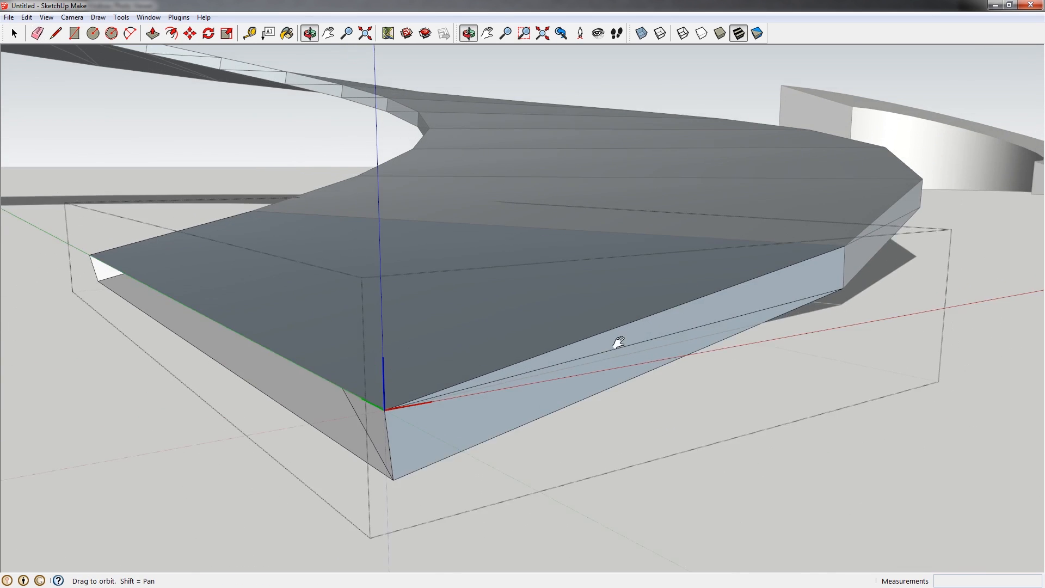
- Select all connected geometry of the segment component and reverse its faces
scroll(626, 310, "down", 3)
key("space")
left_click(541, 315)
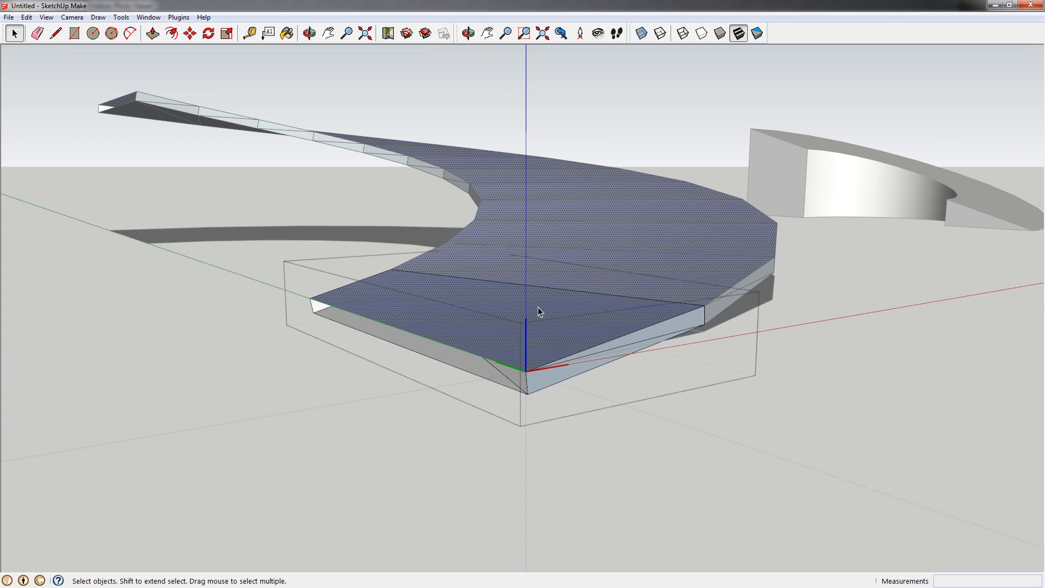
scroll(539, 311, "up", 1)
right_click(543, 317)
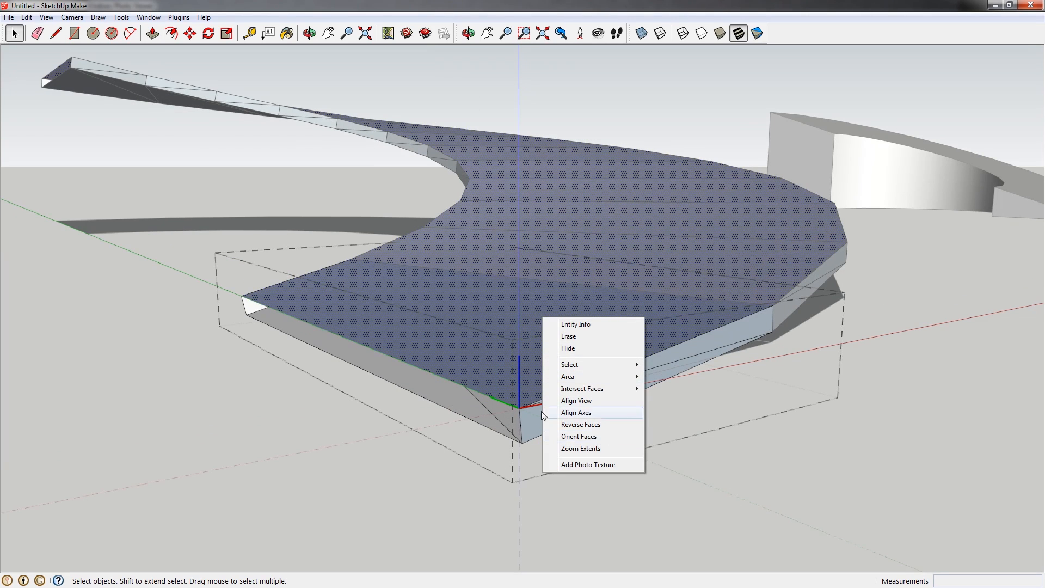
left_click(492, 364)
triple_click(492, 364)
right_click(531, 357)
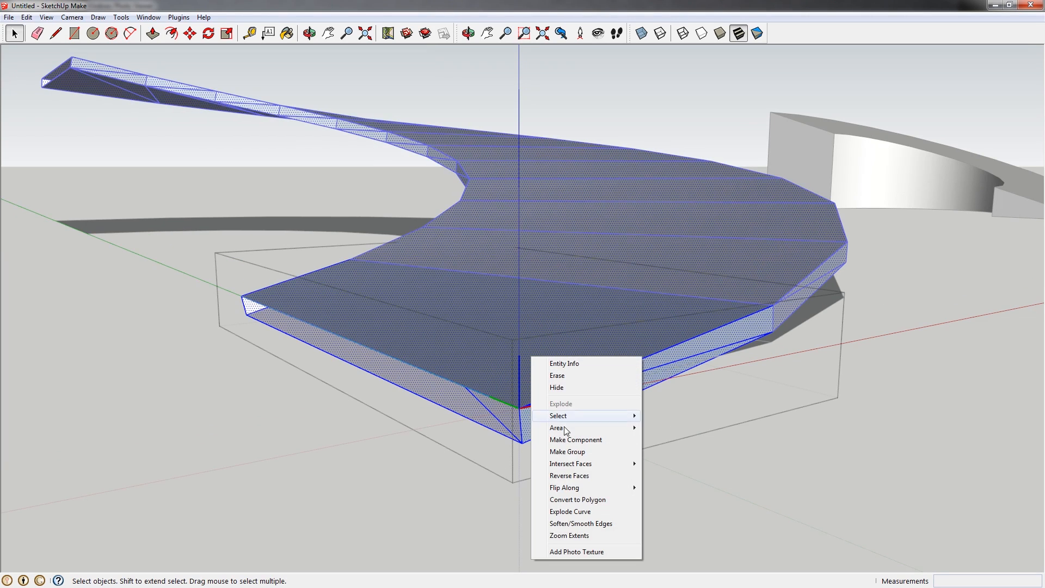
mouse_move(575, 469)
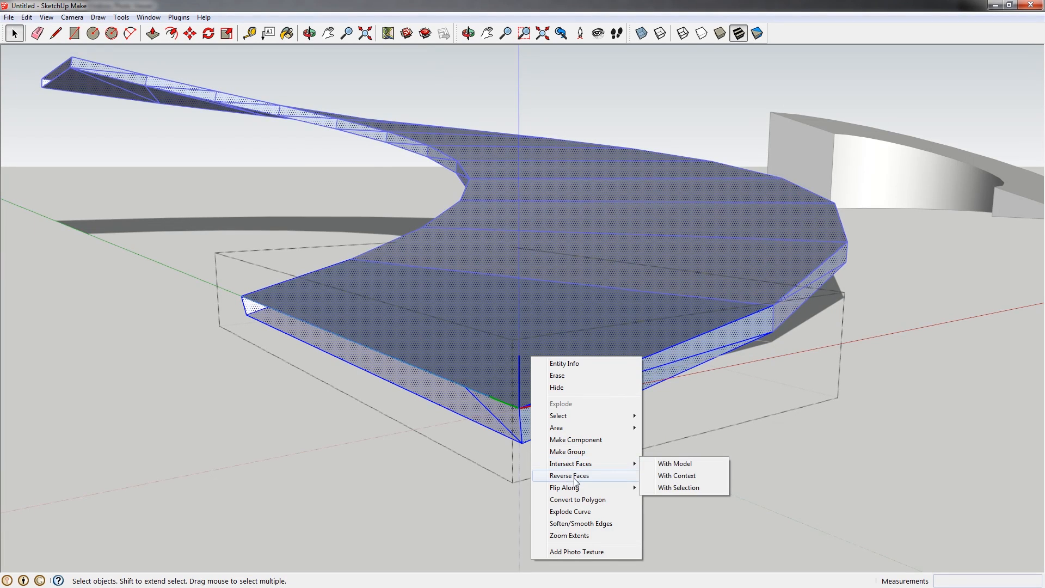
left_click(574, 477)
- Leave the component, select all the ramp segments and explode them into loose geometry
middle_click_drag(573, 483, 452, 315)
scroll(490, 360, "down", 5)
key("ctrl+t")
left_click_drag(277, 81, 801, 393)
right_click(626, 247)
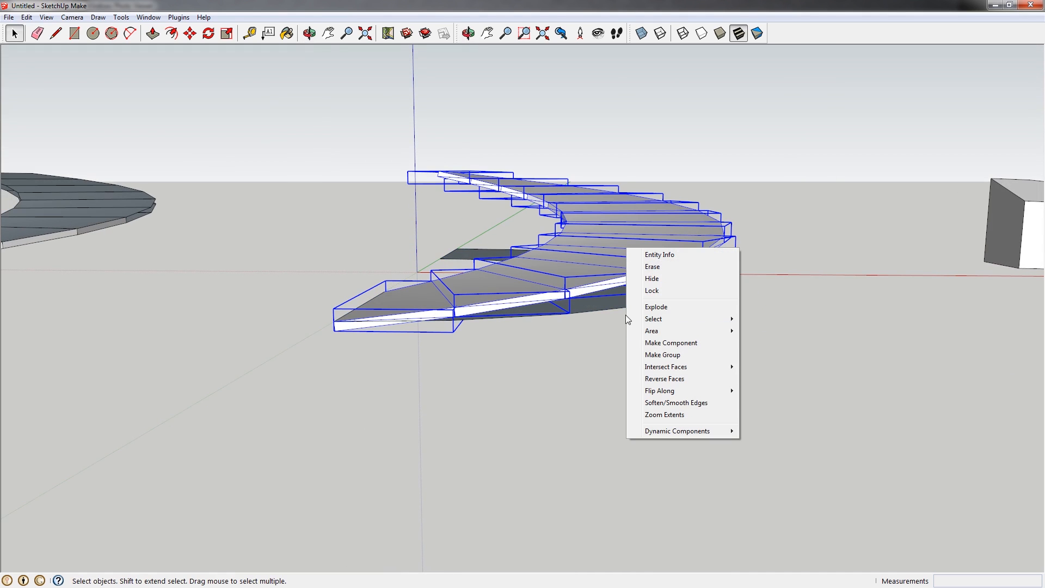
left_click(664, 308)
- Close the ramp's open lower end by drawing a diagonal edge from its inner top corner to its outer bottom corner
scroll(362, 312, "up", 6)
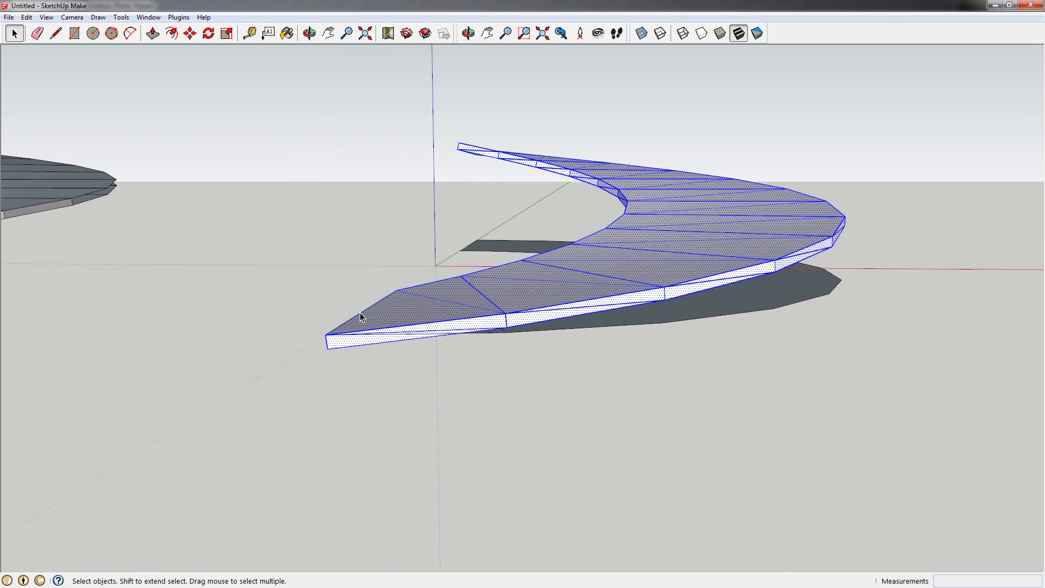
middle_click_drag(385, 308, 600, 284)
scroll(538, 274, "up", 1)
key("space")
left_click(526, 267)
scroll(491, 289, "up", 1)
middle_click_drag(490, 288, 550, 343)
key("l")
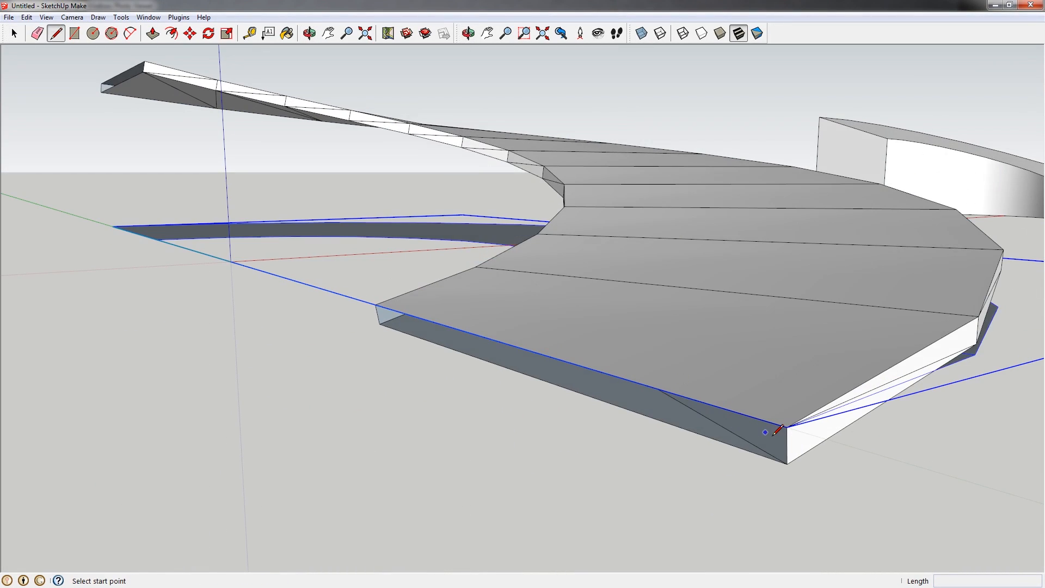
left_click(374, 305)
left_click(787, 464)
- Close the ramp's open upper end by drawing a diagonal edge from its outer bottom corner to its inner top corner
middle_click_drag(527, 347, 827, 539, "shift")
scroll(283, 156, "up", 1)
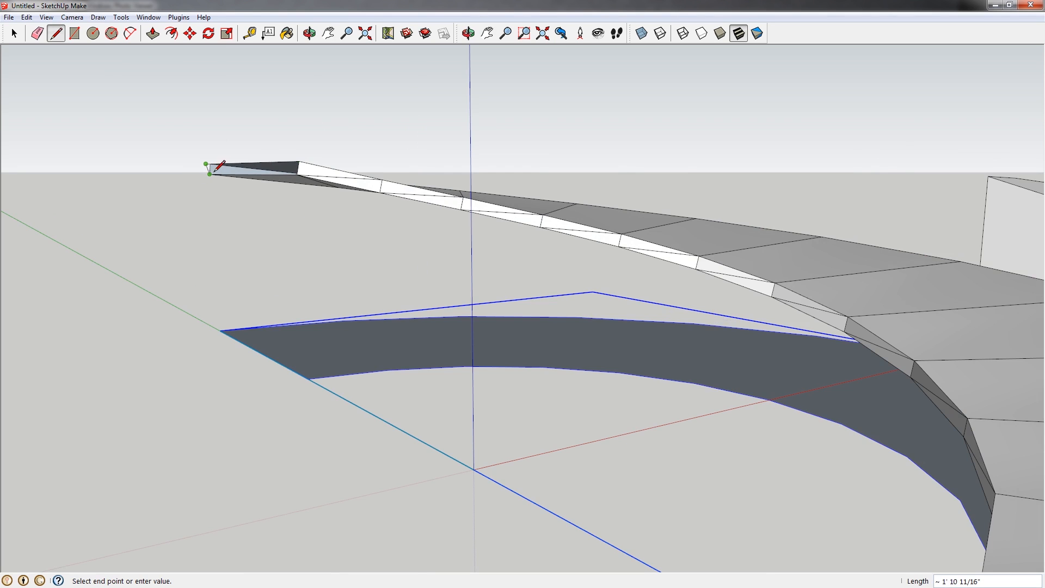
left_click(298, 162)
scroll(306, 165, "down", 4)
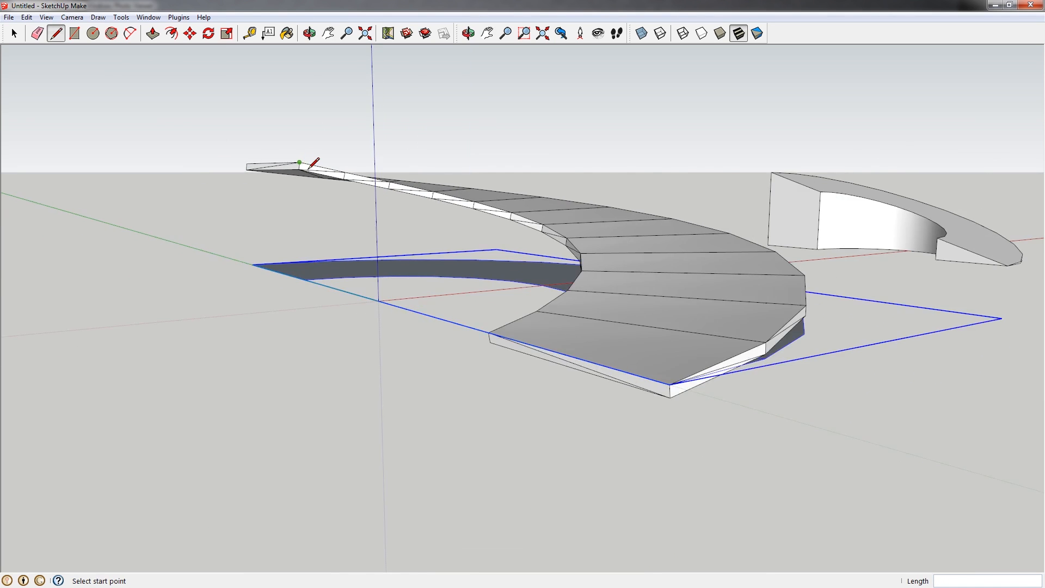
- Select all the ramp's connected geometry and soften its edges at a 27-degree angle between normals, with smooth normals enabled
key("space")
scroll(532, 244, "up", 2)
left_click(532, 246)
triple_click(532, 246)
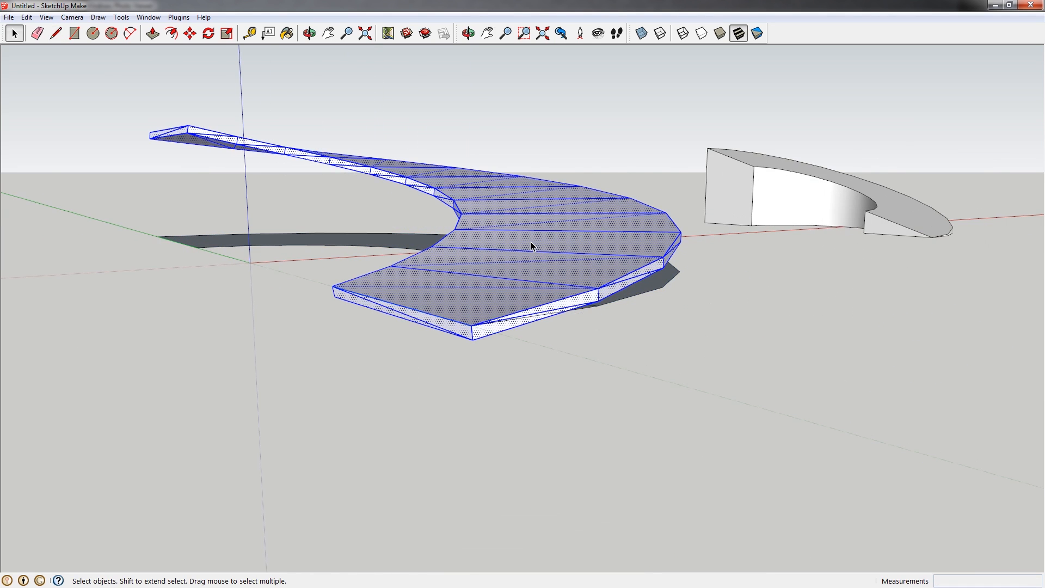
right_click(531, 246)
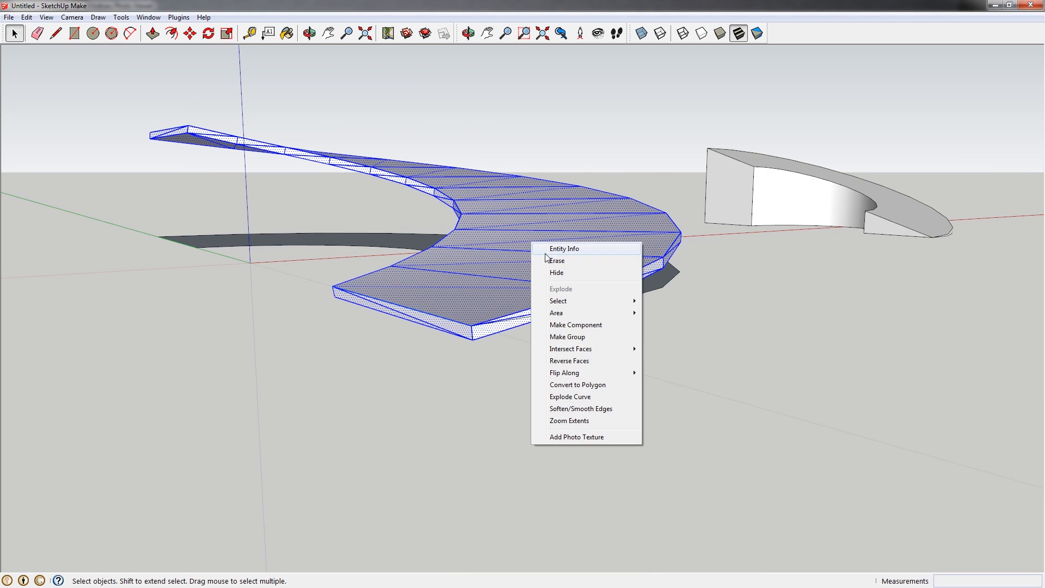
left_click(581, 409)
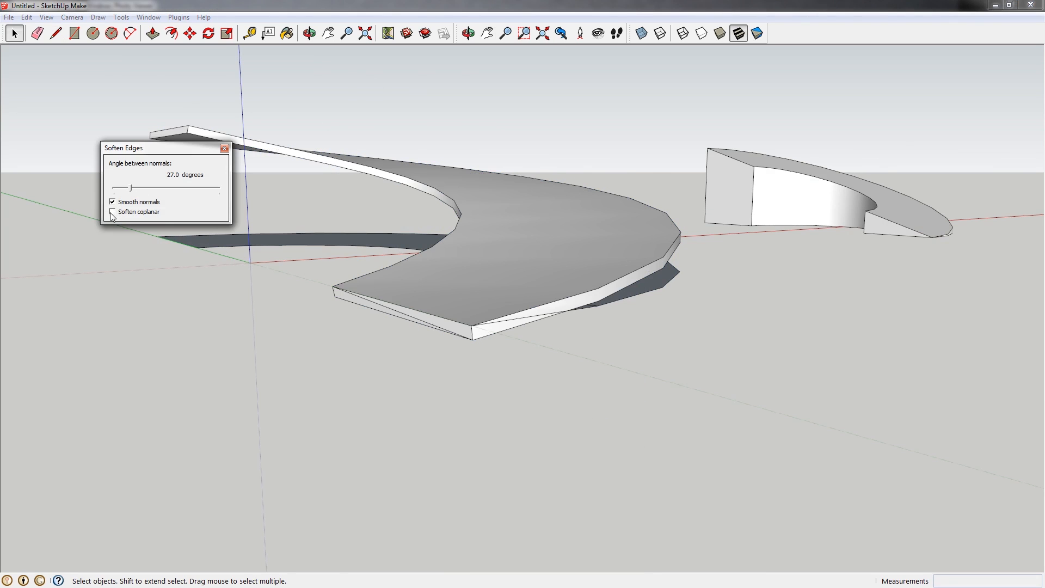
left_click(282, 312)
- Reselect the whole ramp and reapply the 27-degree softening through the Soften coplanar option to hide the diagonal on its lower end face
scroll(464, 322, "up", 5)
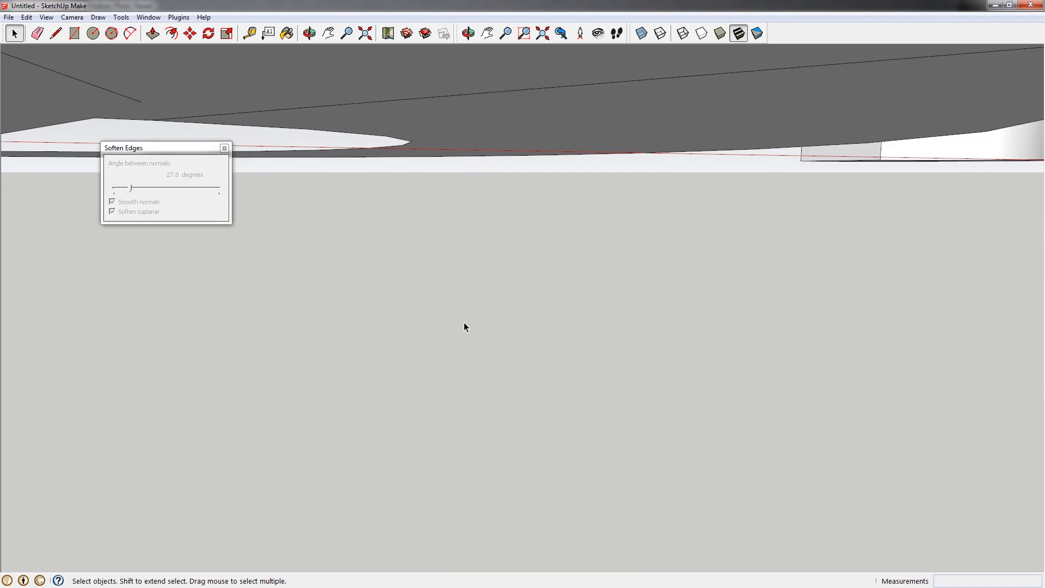
scroll(428, 273, "down", 4)
middle_click_drag(429, 277, 435, 367)
scroll(359, 286, "up", 5)
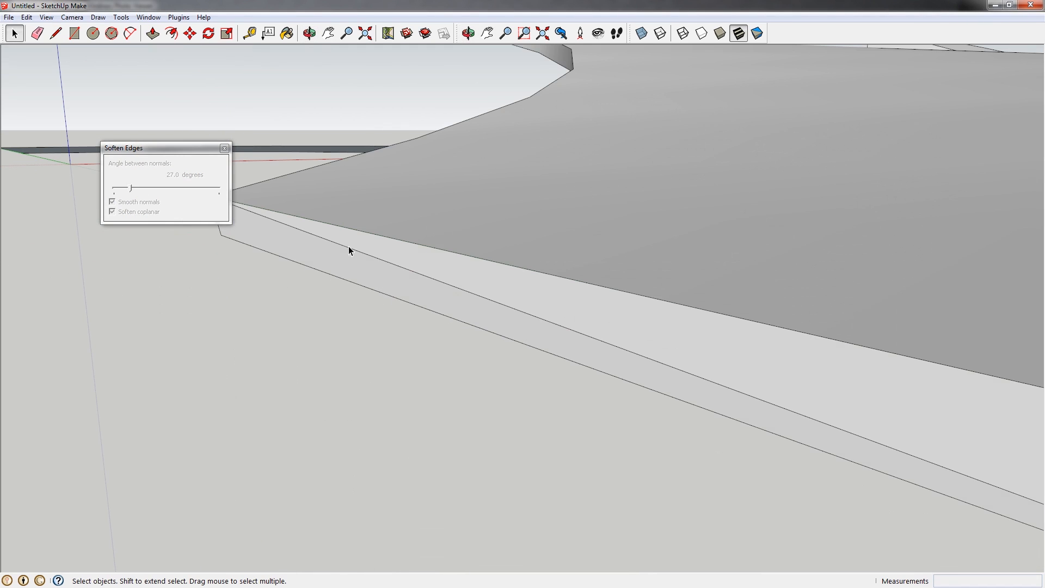
scroll(368, 252, "down", 1)
mouse_move(289, 236)
middle_mouse_down()
mouse_move(468, 354)
mouse_move(343, 284)
middle_mouse_up()
scroll(397, 329, "up", 1)
middle_click_drag(397, 326, 577, 289)
triple_click(576, 288)
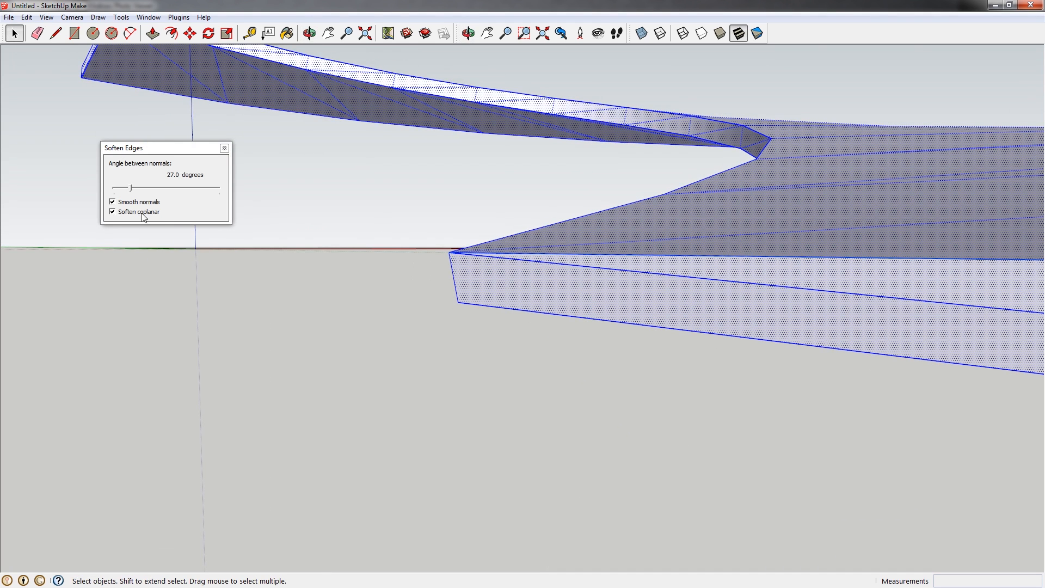
left_click(112, 212)
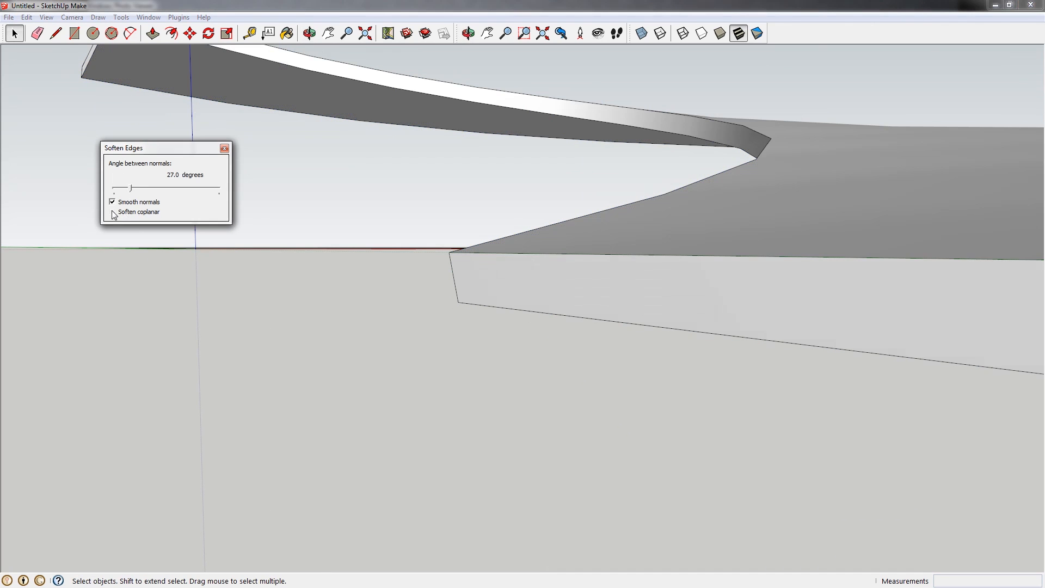
left_click(418, 357)
middle_click_drag(789, 299, 578, 351)
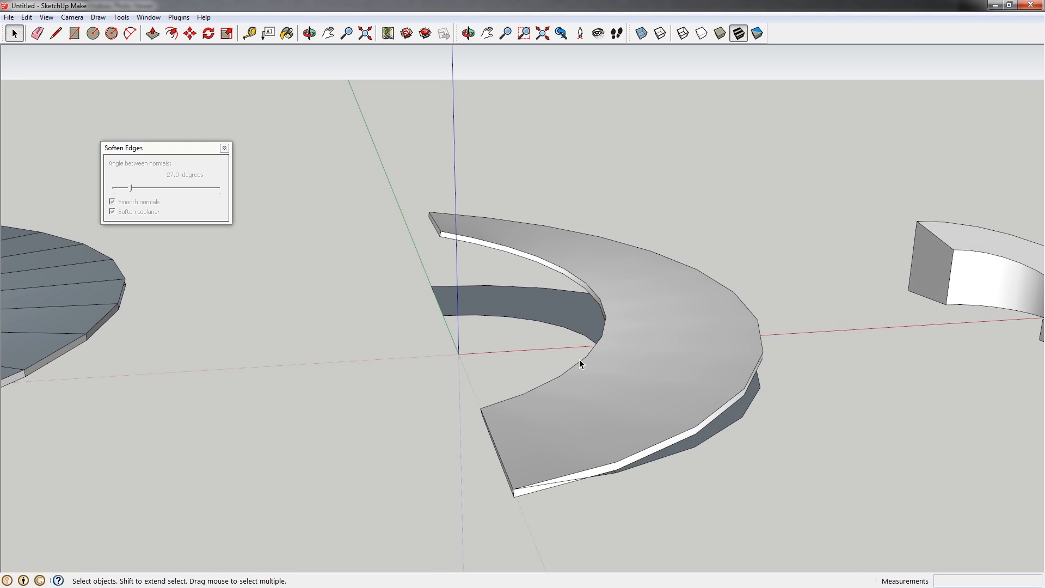